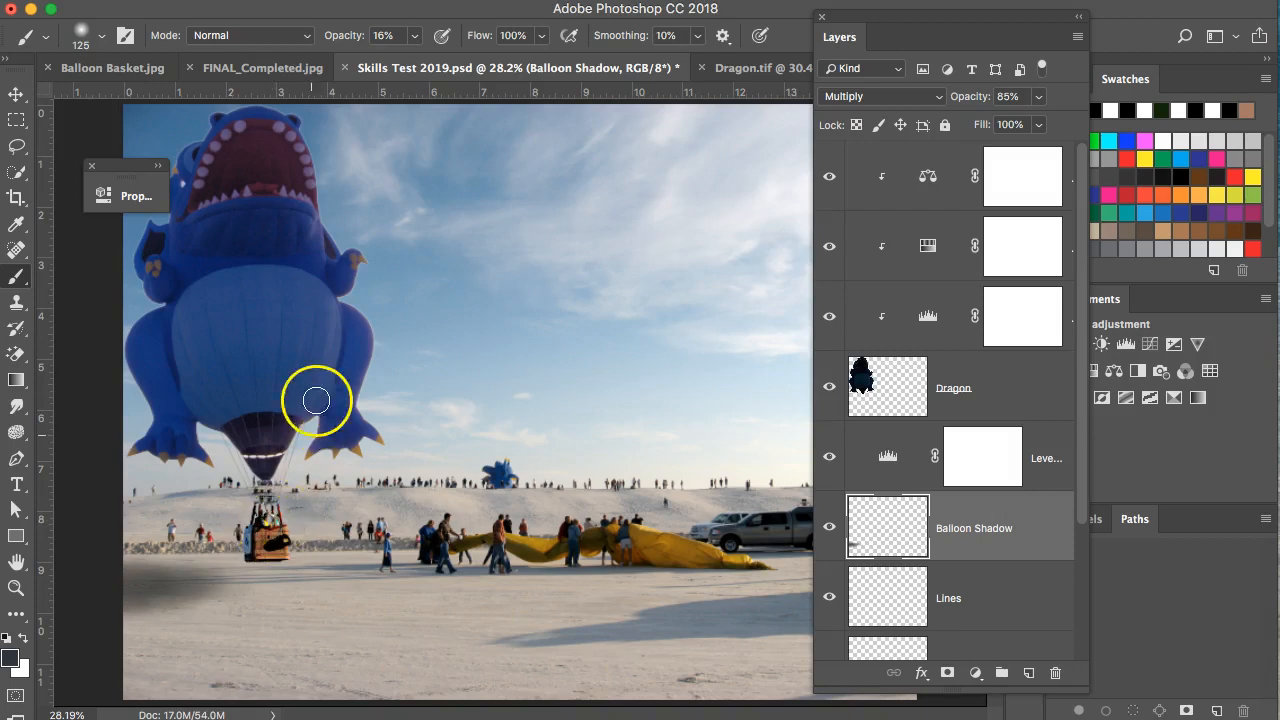
Move the floating Layers panel aside and bring the Women.tif photo to the front.
{"action": "left_click_drag", "start_coordinate": [925, 17], "coordinate": [1279, 28]}
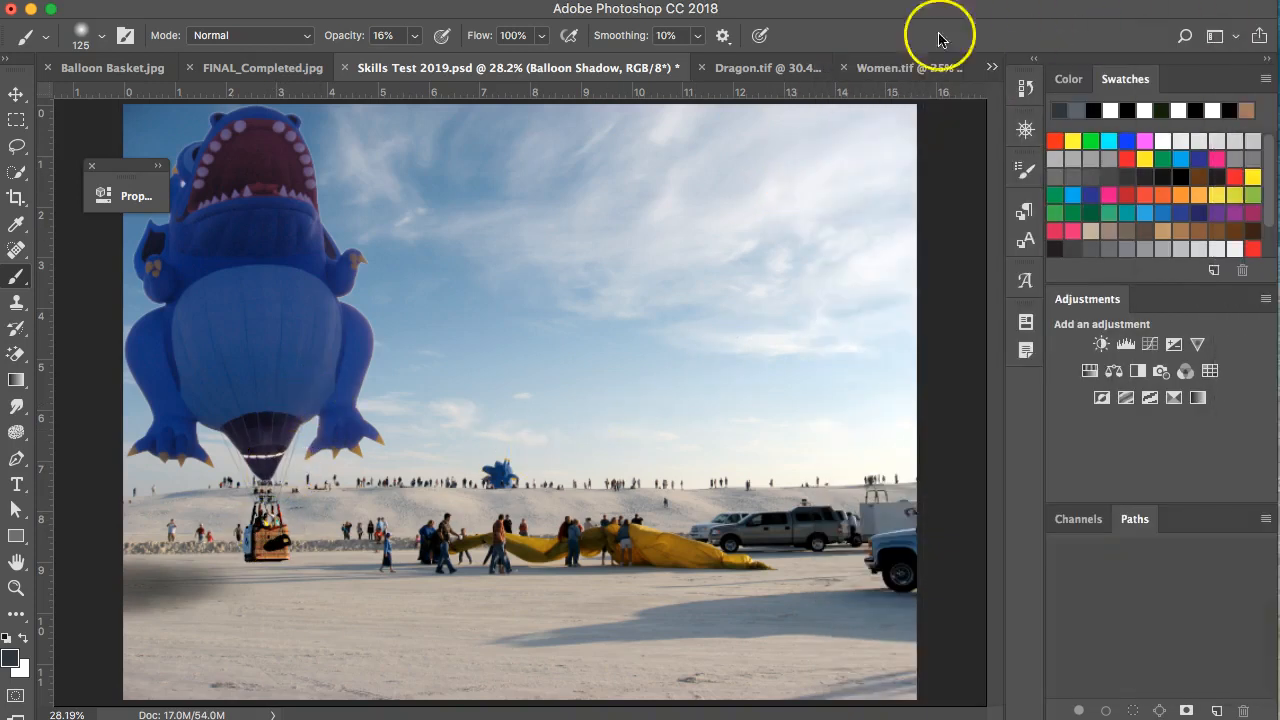
{"action": "left_click", "coordinate": [871, 68]}
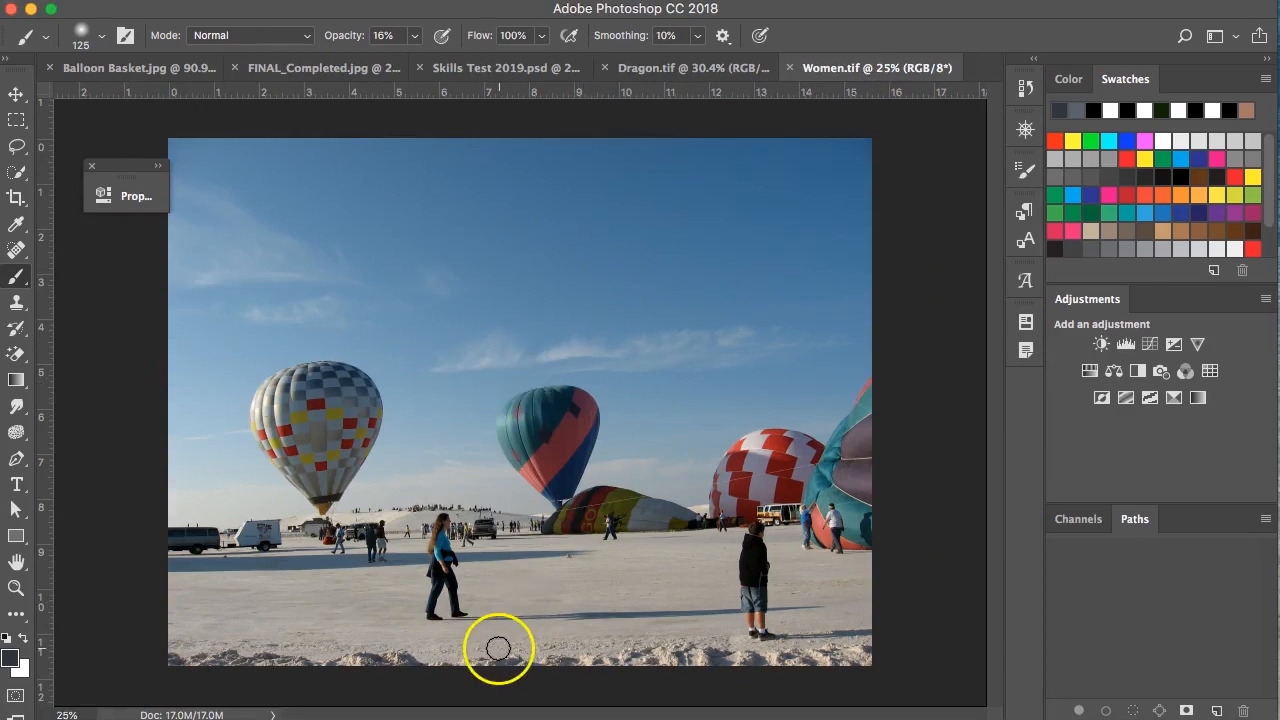
Select the woman's head, body and long hair with an enlarged Quick Selection brush.
{"action": "scroll", "coordinate": [494, 645], "scroll_direction": "up", "scroll_amount": 5}
{"action": "scroll", "coordinate": [440, 590], "scroll_direction": "up", "scroll_amount": 7}
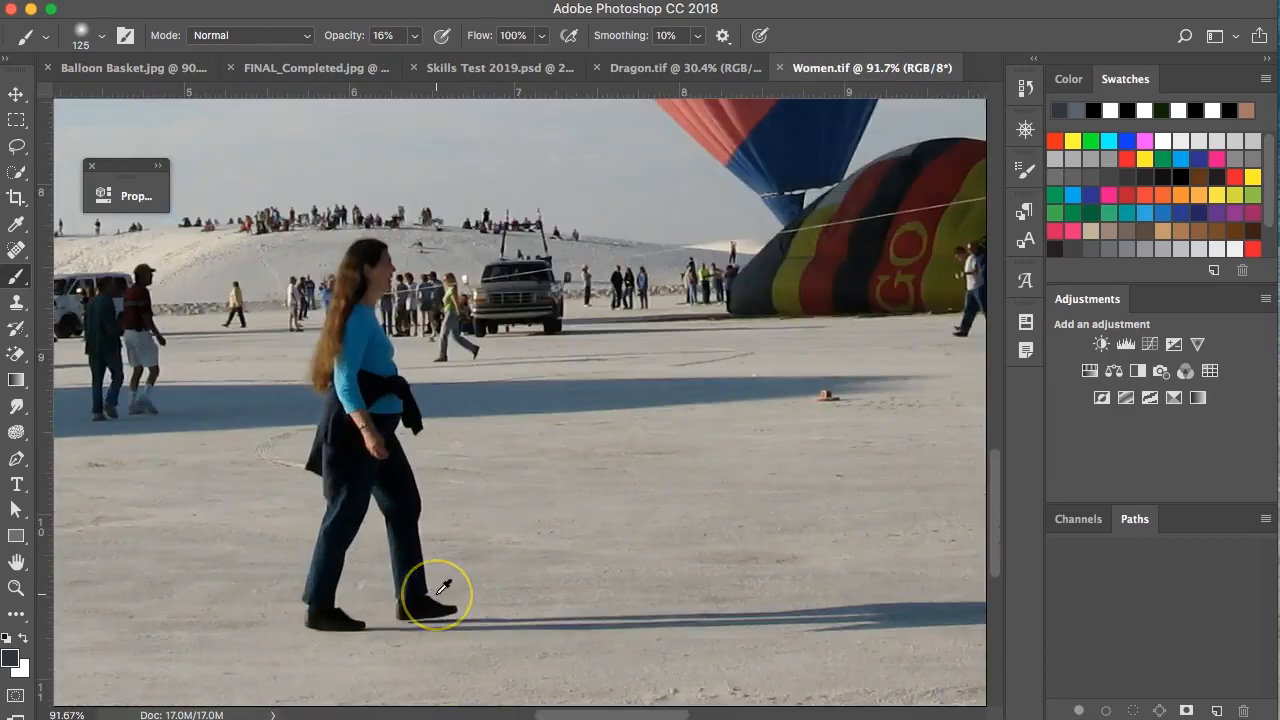
{"action": "left_click", "coordinate": [14, 171]}
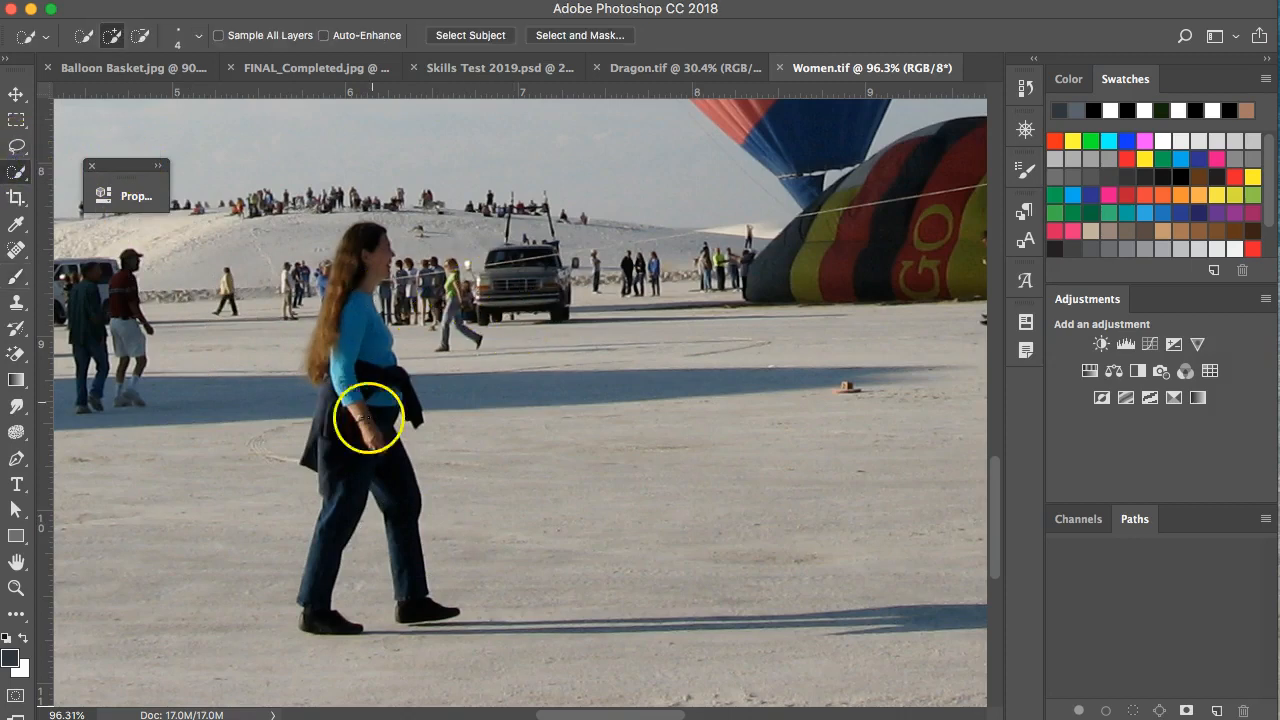
{"action": "key", "text": "bracketright"}
{"action": "key", "text": "bracketright"}
{"action": "key", "text": "bracketright"}
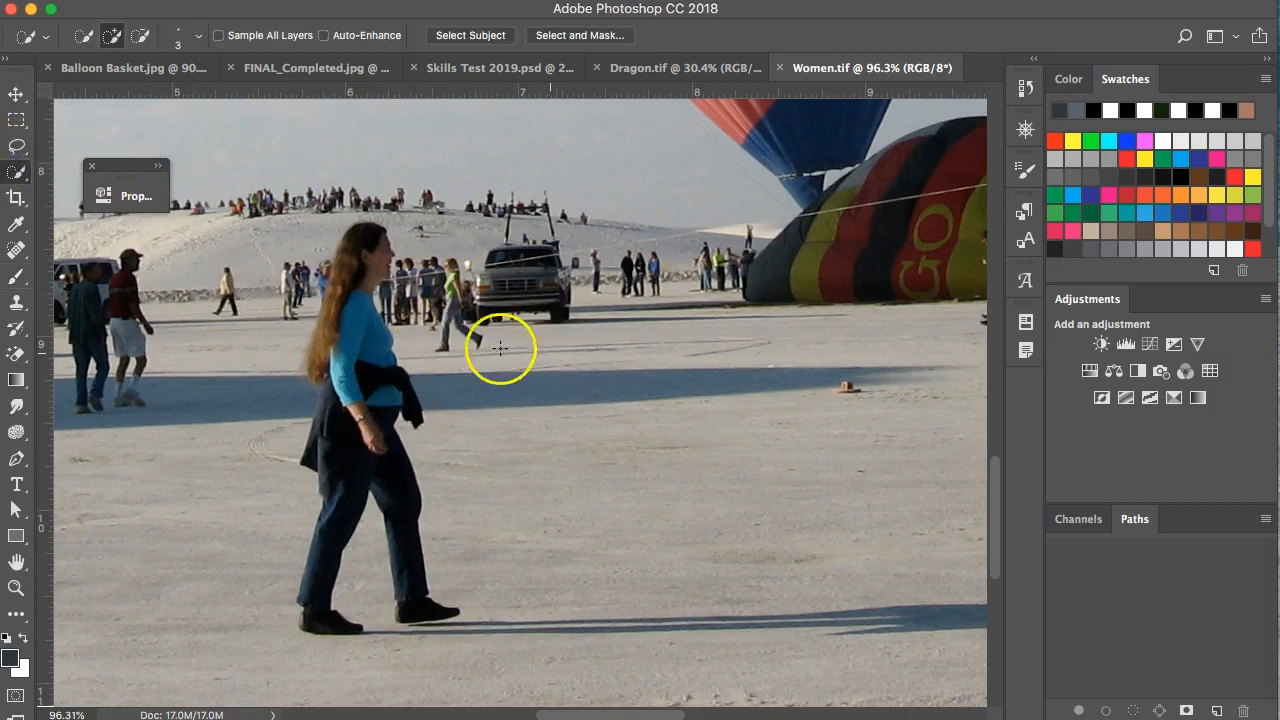
{"action": "key", "text": "bracketright"}
{"action": "key", "text": "bracketright"}
{"action": "key", "text": "bracketright"}
{"action": "key", "text": "bracketright"}
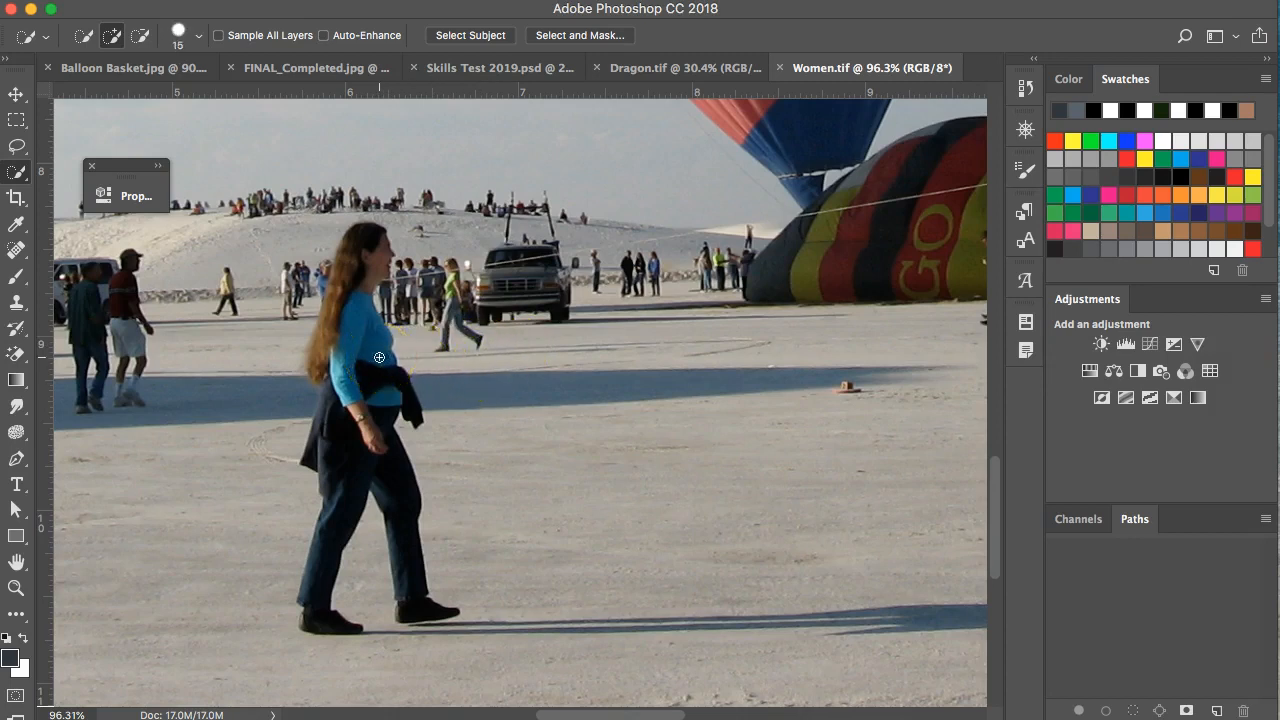
{"action": "left_click_drag", "start_coordinate": [370, 262], "coordinate": [376, 241]}
{"action": "mouse_move", "coordinate": [380, 466]}
{"action": "left_mouse_down"}
{"action": "mouse_move", "coordinate": [400, 600]}
{"action": "mouse_move", "coordinate": [417, 560]}
{"action": "mouse_move", "coordinate": [376, 376]}
{"action": "left_mouse_up"}
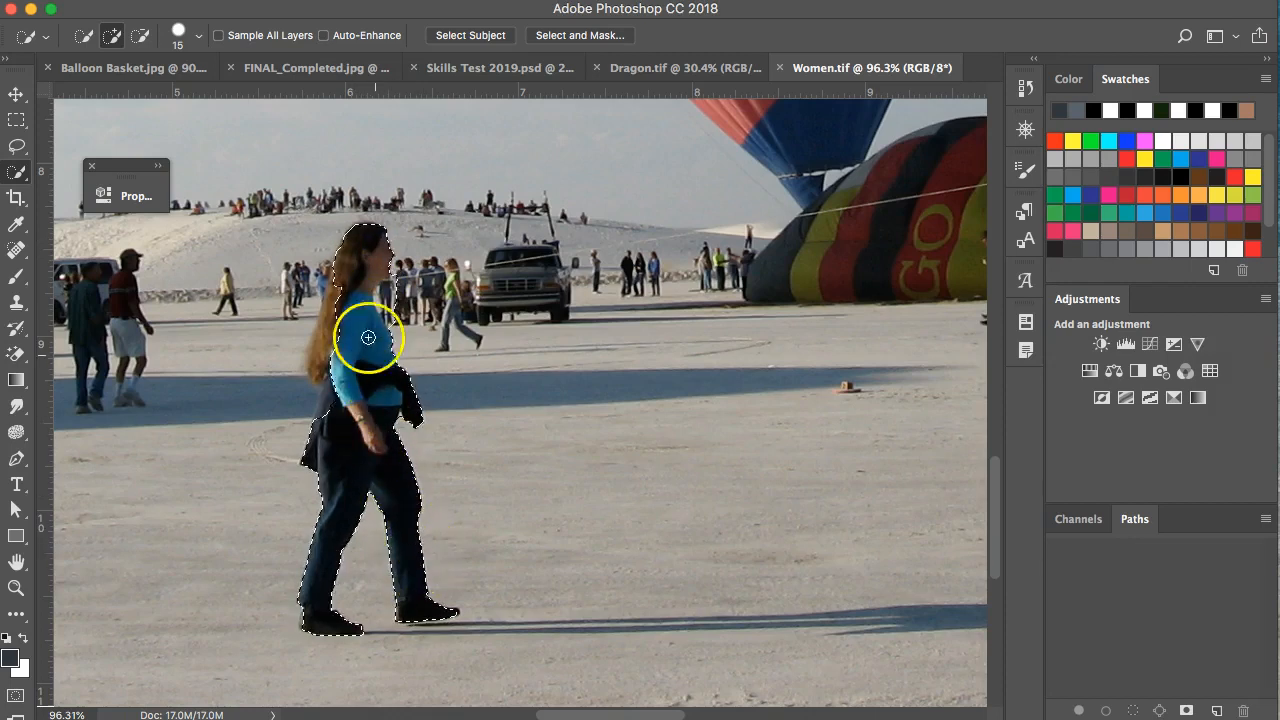
{"action": "mouse_move", "coordinate": [346, 284]}
{"action": "left_mouse_down"}
{"action": "mouse_move", "coordinate": [331, 355]}
{"action": "mouse_move", "coordinate": [357, 302]}
{"action": "left_mouse_up"}
Subtract the stray background beside her face and shoulder from the selection.
{"action": "scroll", "coordinate": [357, 302], "scroll_direction": "up", "scroll_amount": 5}
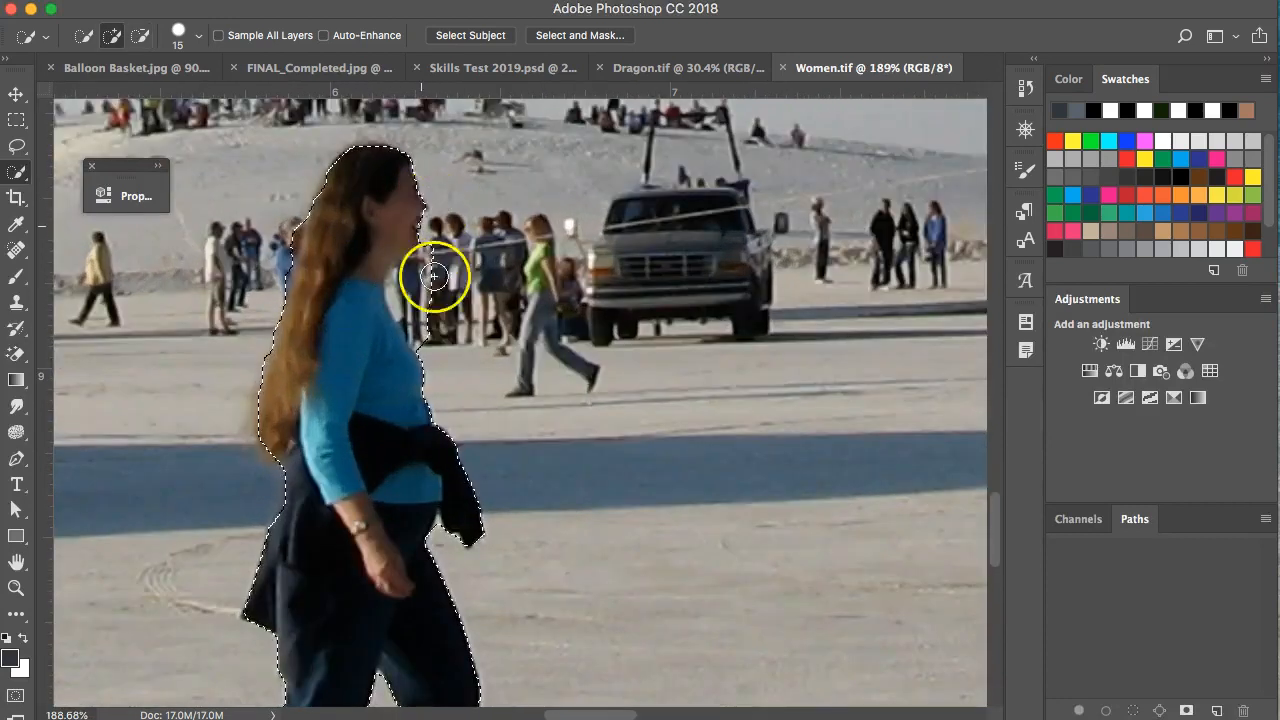
{"action": "scroll", "coordinate": [389, 317], "scroll_direction": "up", "scroll_amount": 1}
{"action": "key", "text": "alt"}
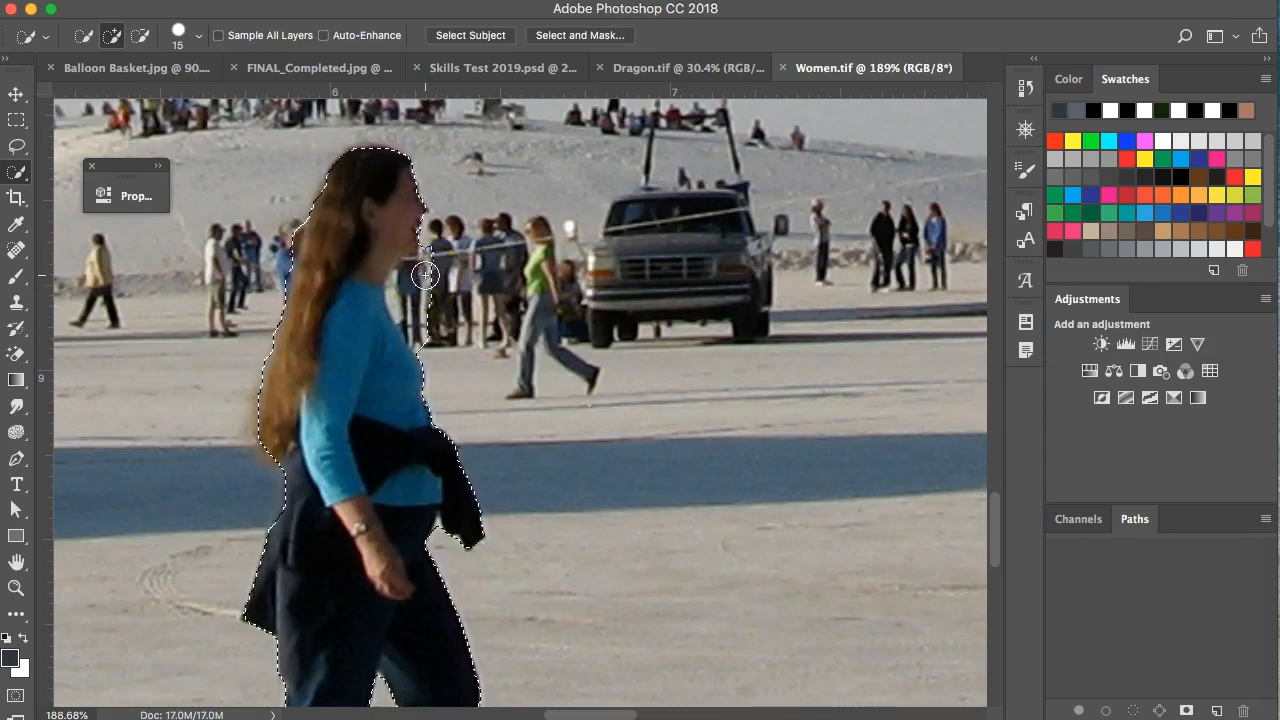
{"action": "key", "text": "alt"}
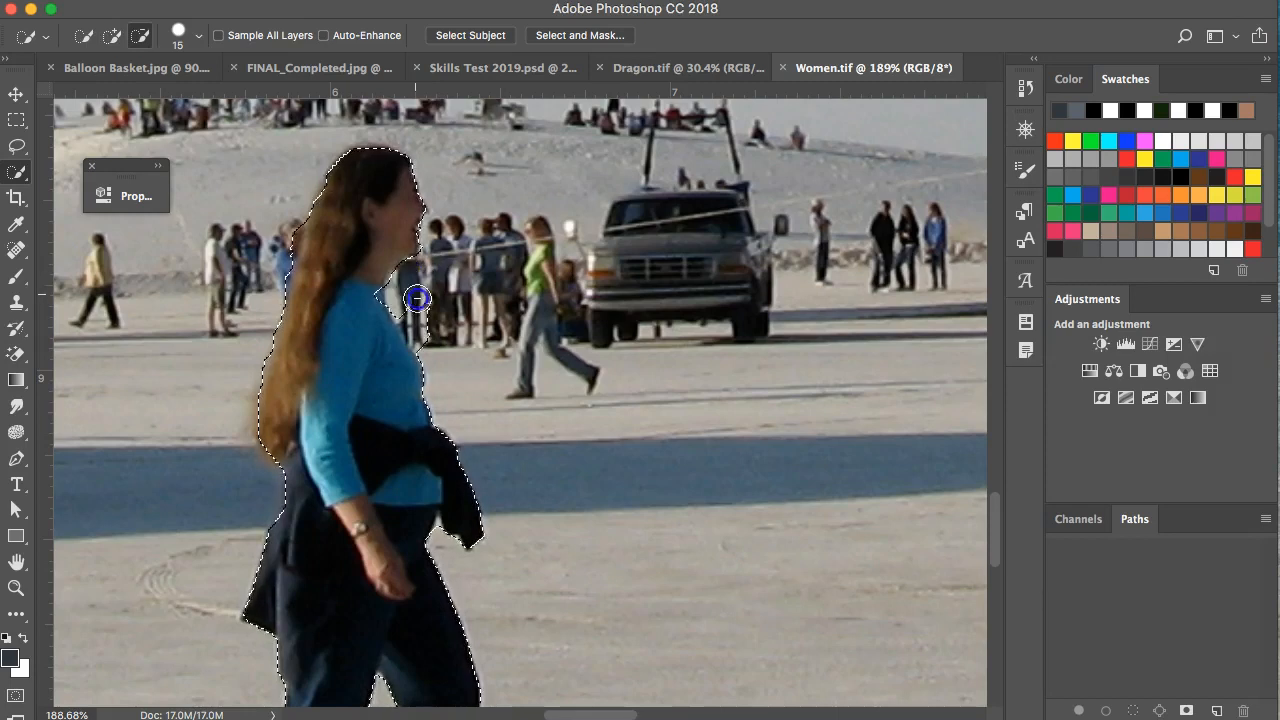
{"action": "left_click", "coordinate": [444, 322]}
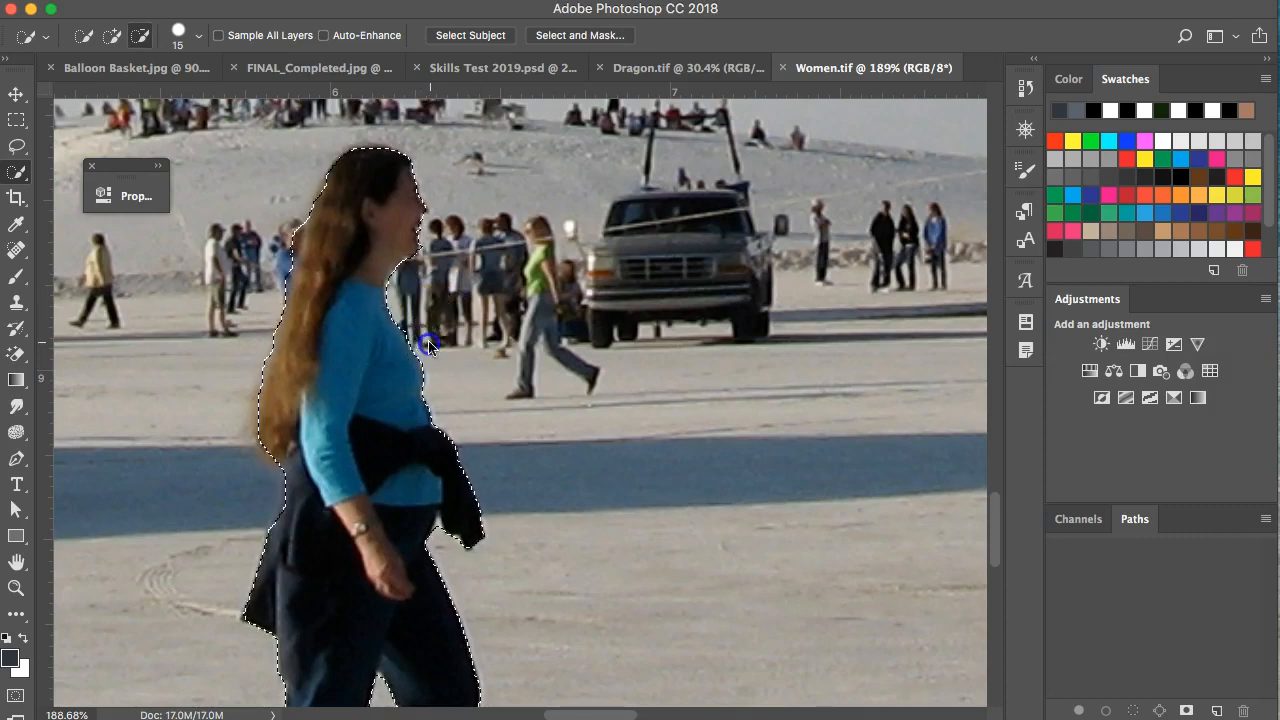
{"action": "left_click", "coordinate": [486, 352], "text": "alt"}
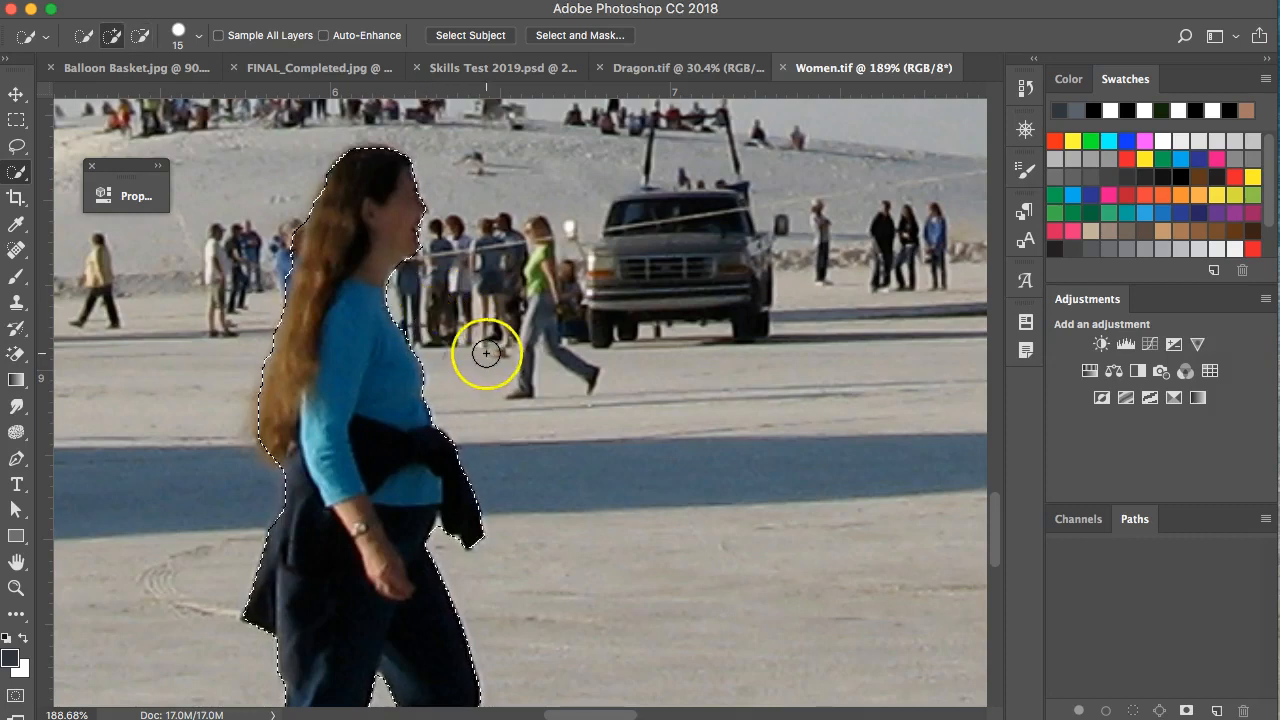
{"action": "scroll", "coordinate": [430, 218], "scroll_direction": "up", "scroll_amount": 2}
{"action": "left_click", "coordinate": [456, 225]}
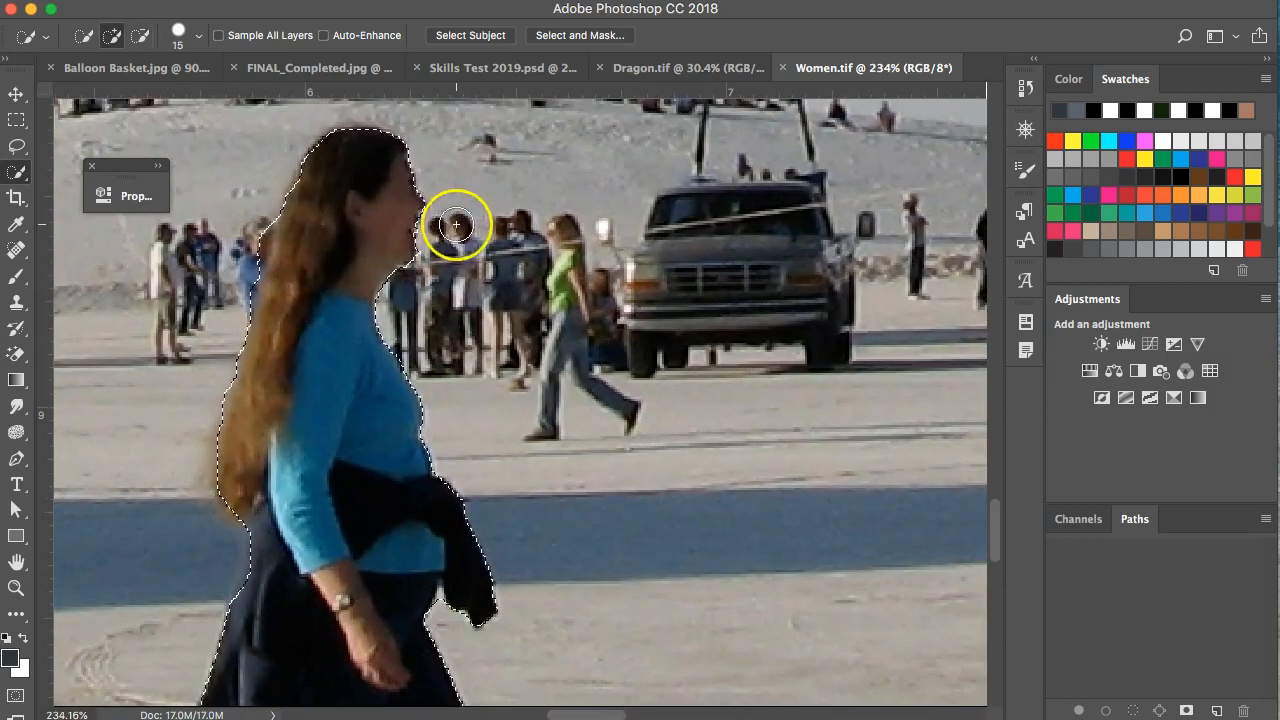
{"action": "left_click", "coordinate": [17, 148]}
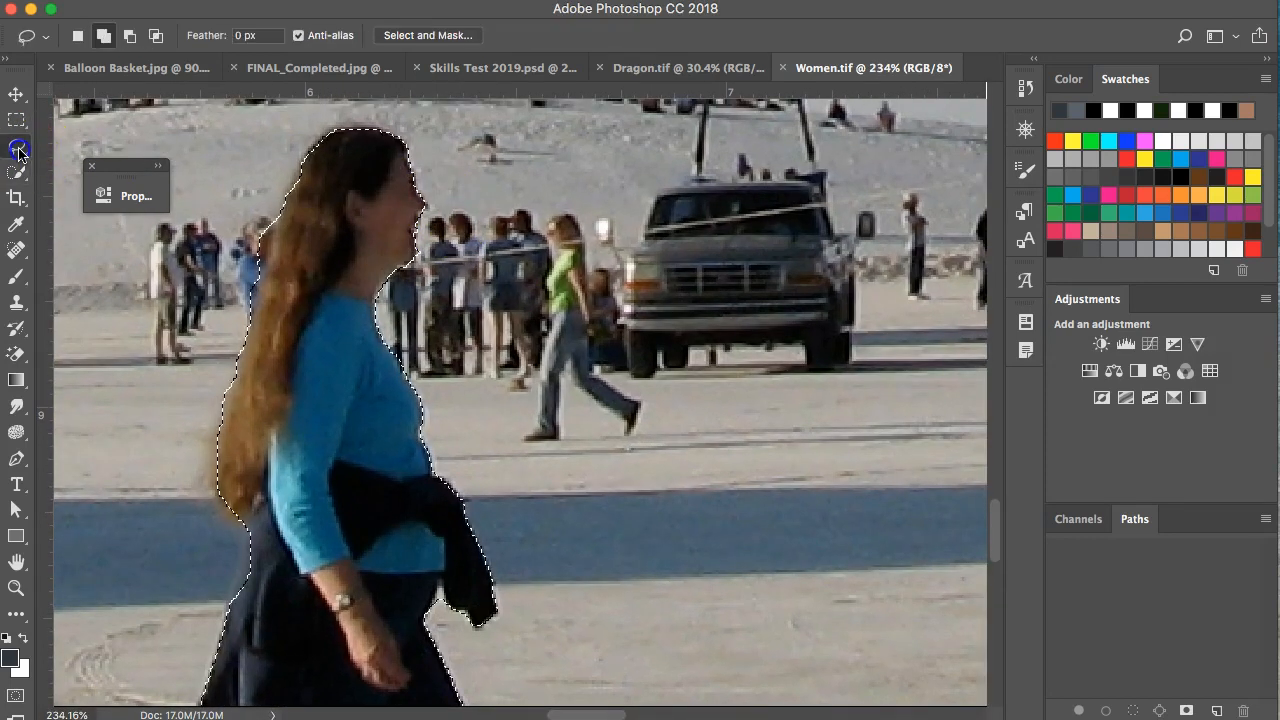
Set the Lasso tool to Add to selection mode.
{"action": "left_click", "coordinate": [17, 148]}
{"action": "left_click", "coordinate": [100, 142]}
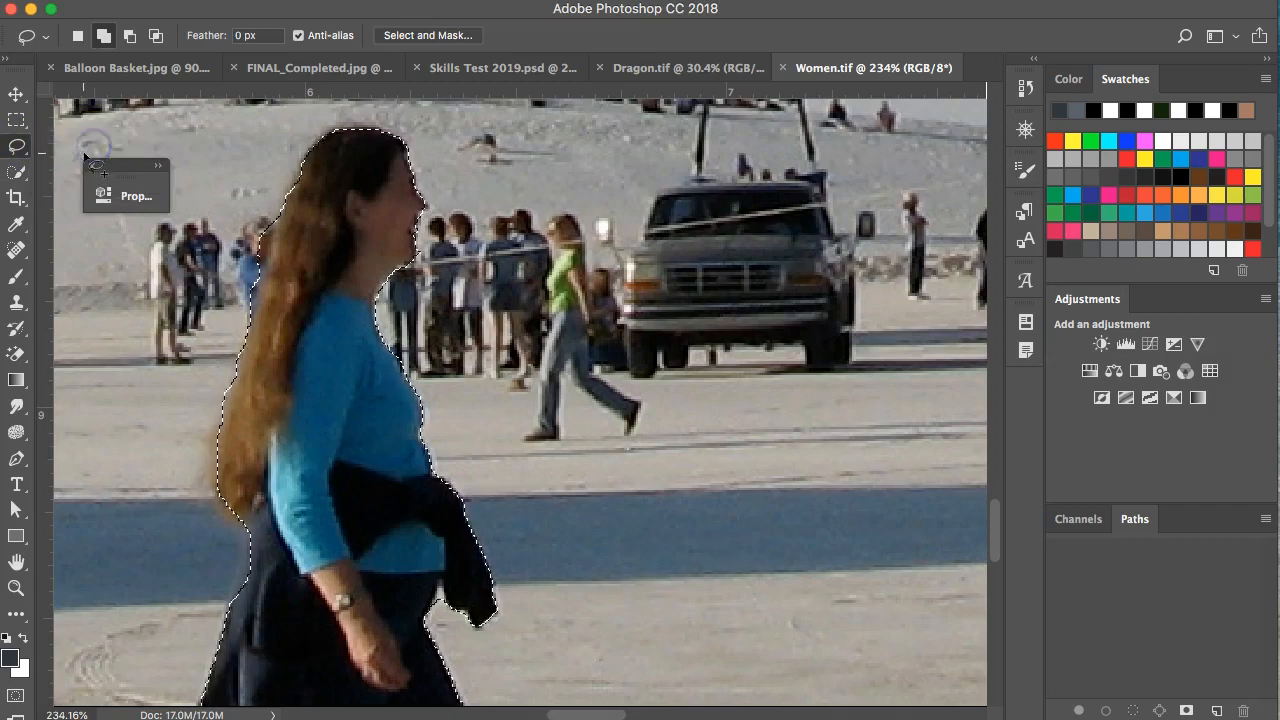
{"action": "left_click", "coordinate": [103, 36]}
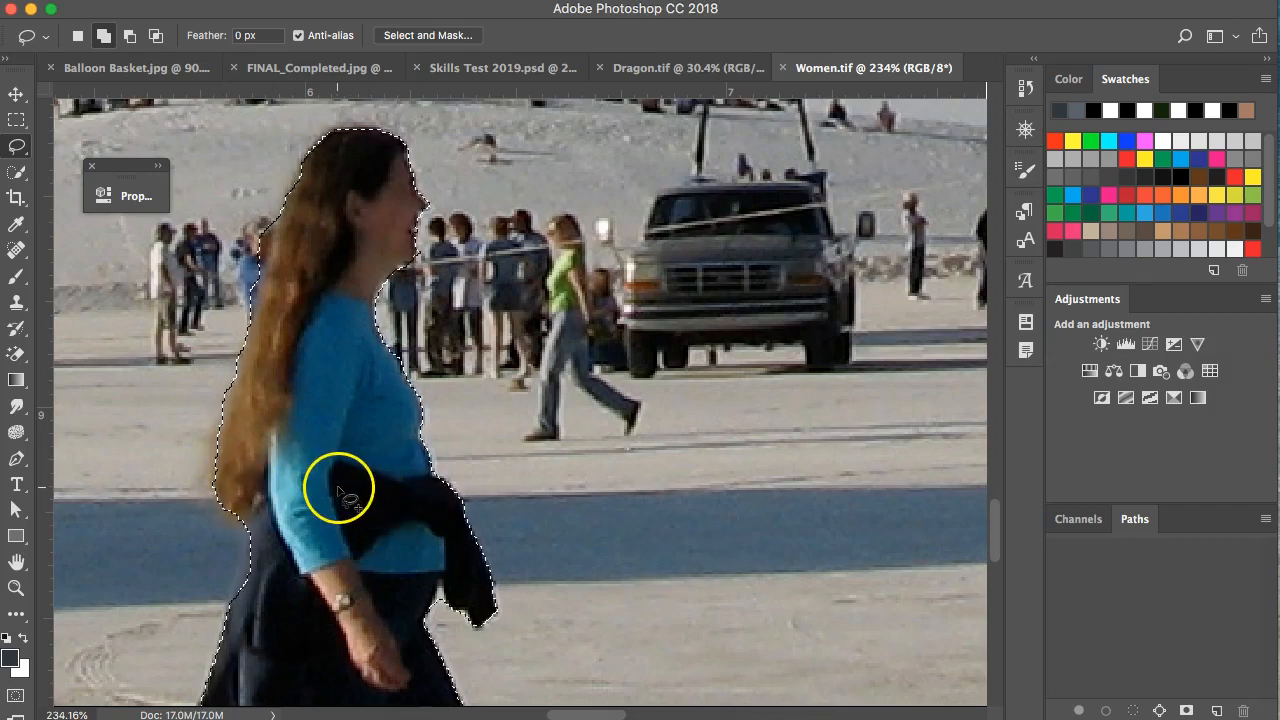
{"action": "scroll", "coordinate": [340, 490], "scroll_direction": "down", "scroll_amount": 2}
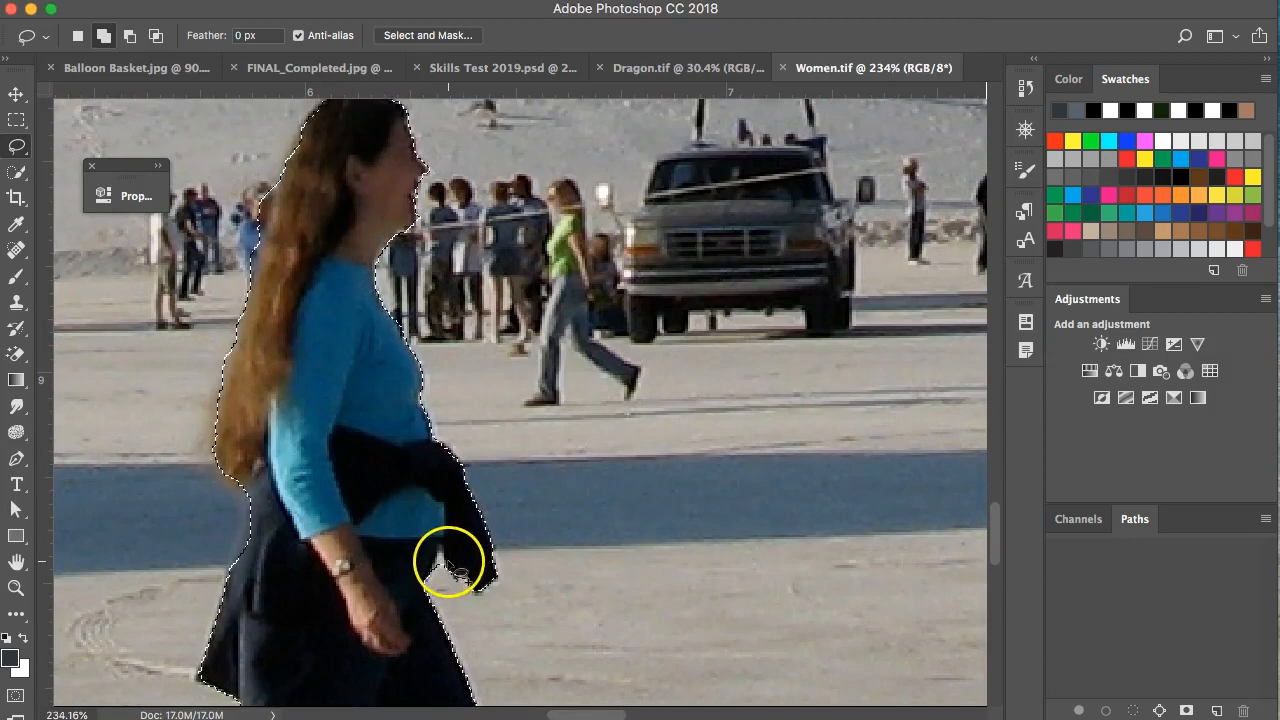
{"action": "scroll", "coordinate": [445, 557], "scroll_direction": "down", "scroll_amount": 5}
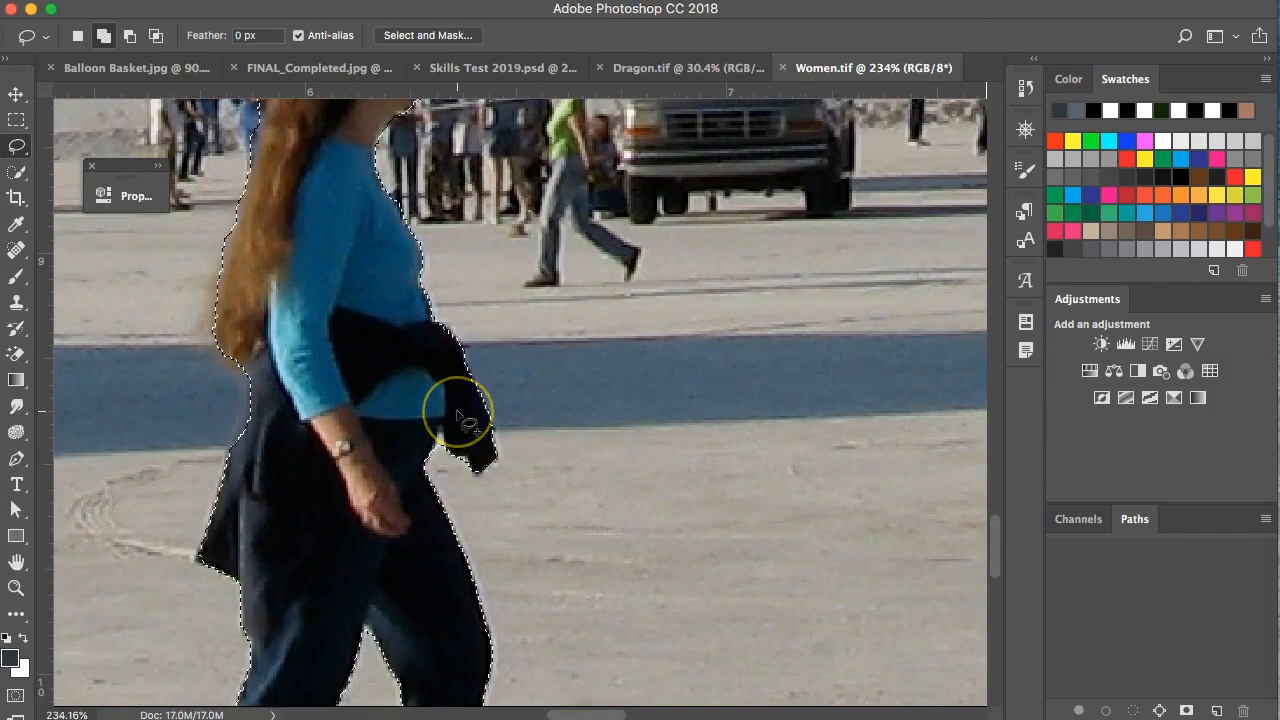
Lasso-fix the selection edge along the hair and around the front shoe.
{"action": "key", "text": "alt"}
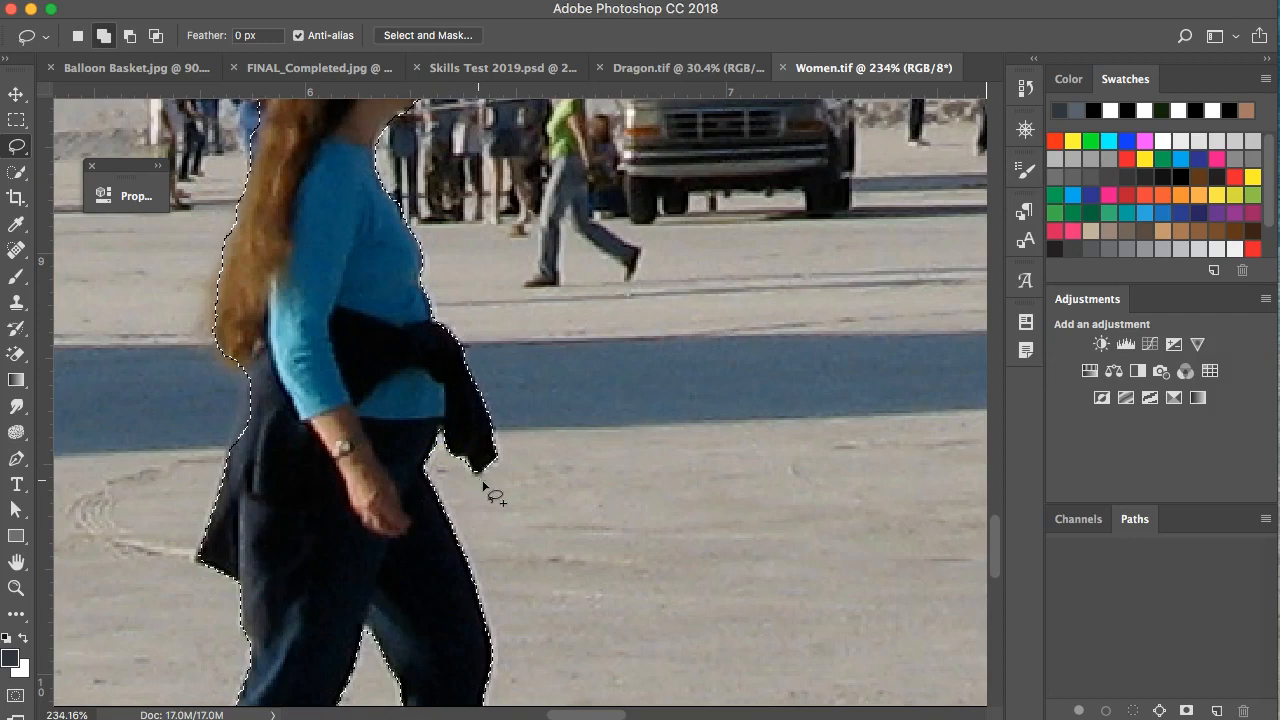
{"action": "scroll", "coordinate": [450, 528], "scroll_direction": "down", "scroll_amount": 1}
{"action": "scroll", "coordinate": [450, 528], "scroll_direction": "down", "scroll_amount": 3}
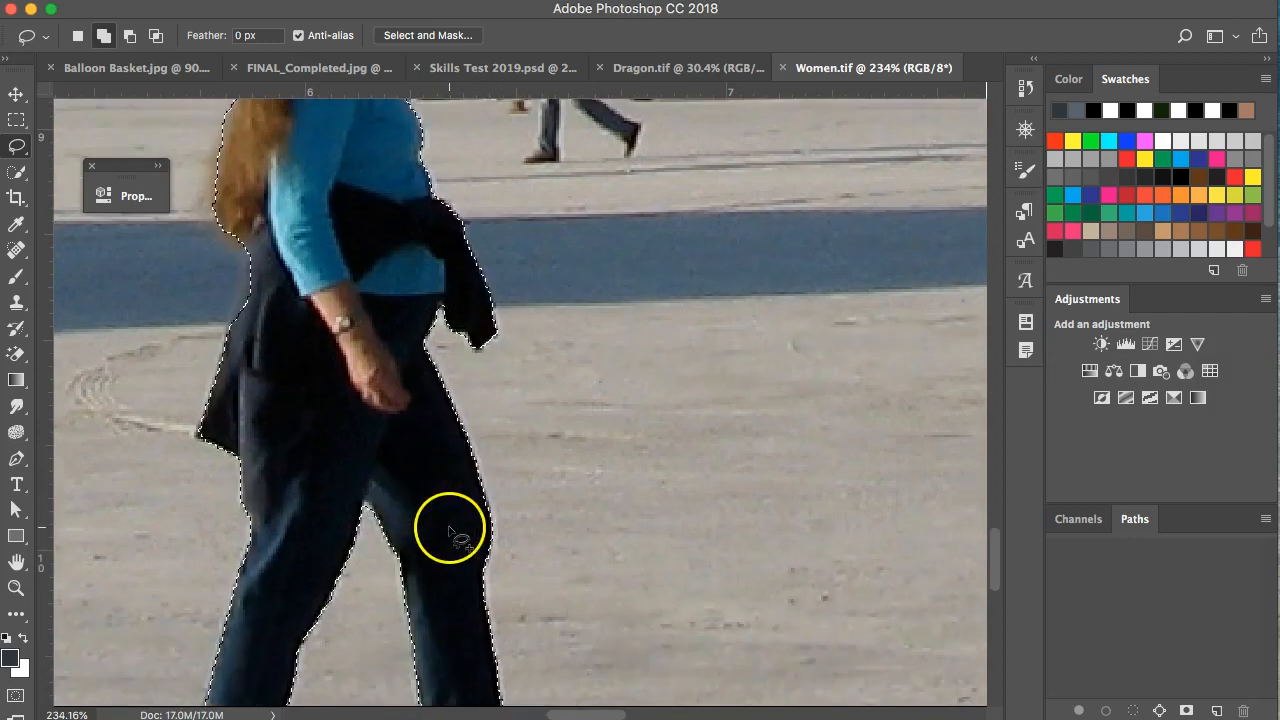
{"action": "left_click_drag", "start_coordinate": [250, 255], "coordinate": [250, 255]}
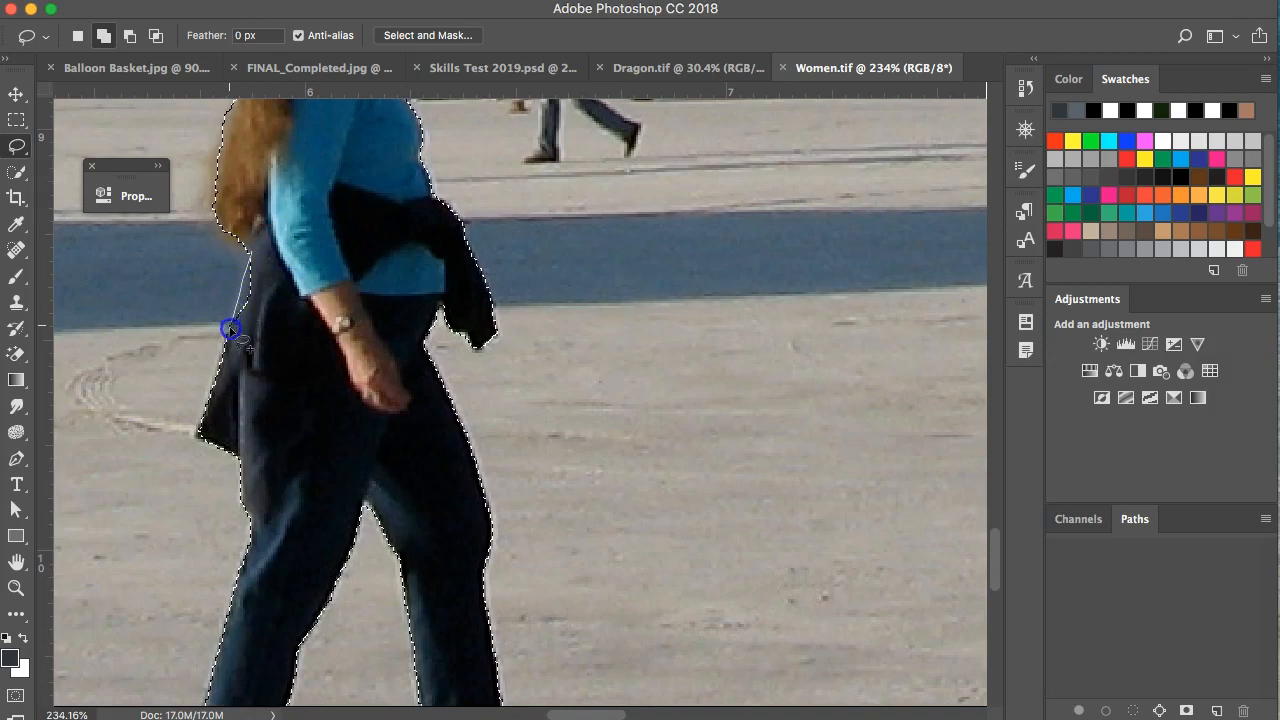
{"action": "scroll", "coordinate": [392, 418], "scroll_direction": "down", "scroll_amount": 8}
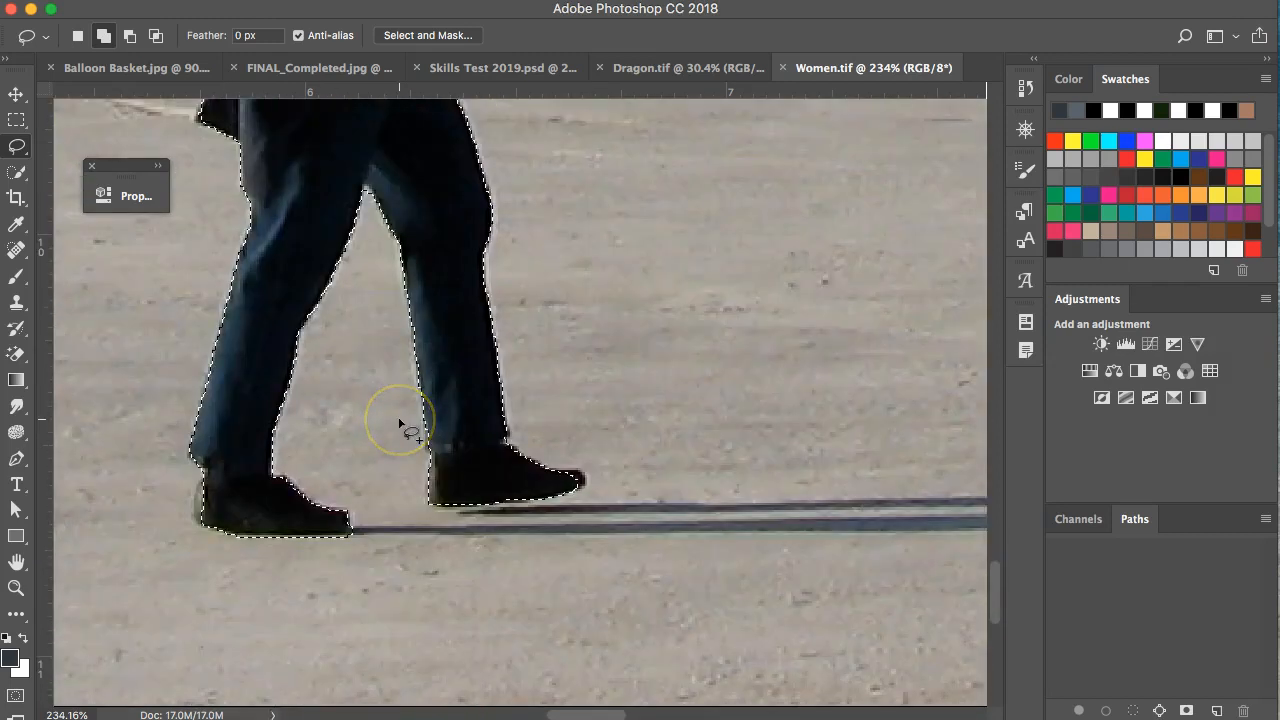
{"action": "mouse_move", "coordinate": [550, 473]}
{"action": "left_mouse_down"}
{"action": "mouse_move", "coordinate": [588, 480]}
{"action": "mouse_move", "coordinate": [568, 493]}
{"action": "mouse_move", "coordinate": [496, 487]}
{"action": "left_mouse_up"}
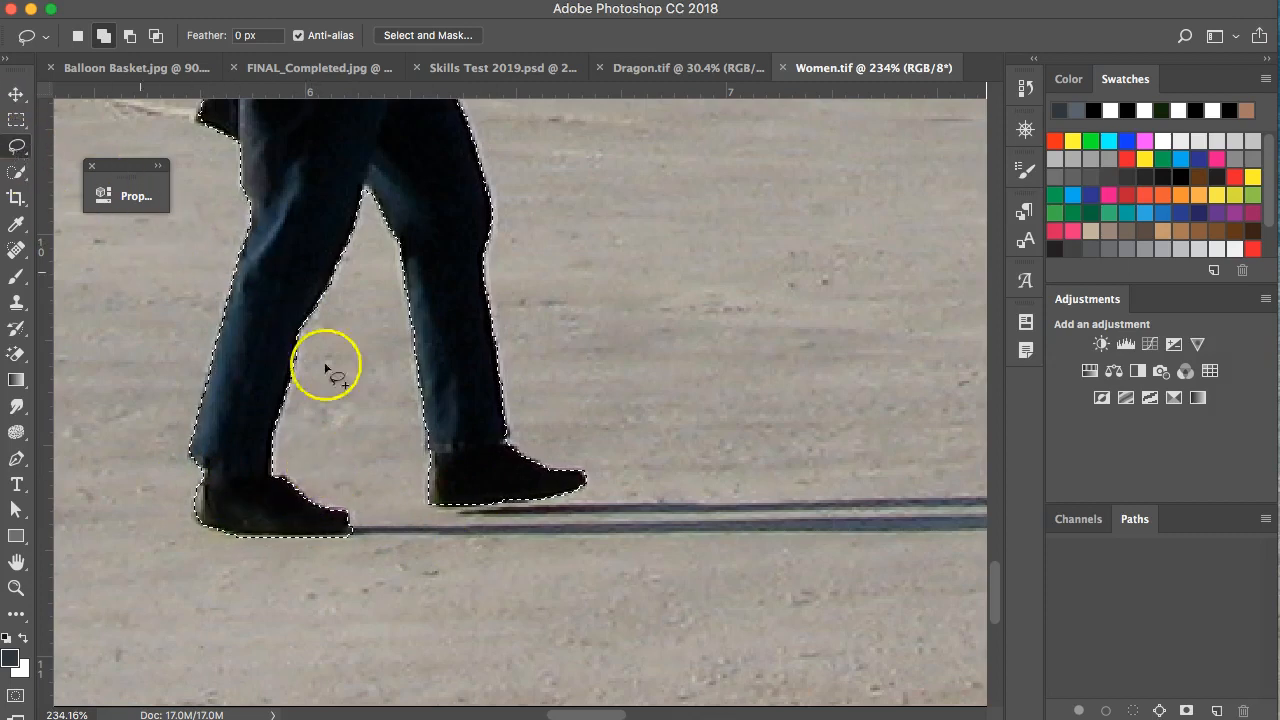
{"action": "scroll", "coordinate": [413, 392], "scroll_direction": "up", "scroll_amount": 5}
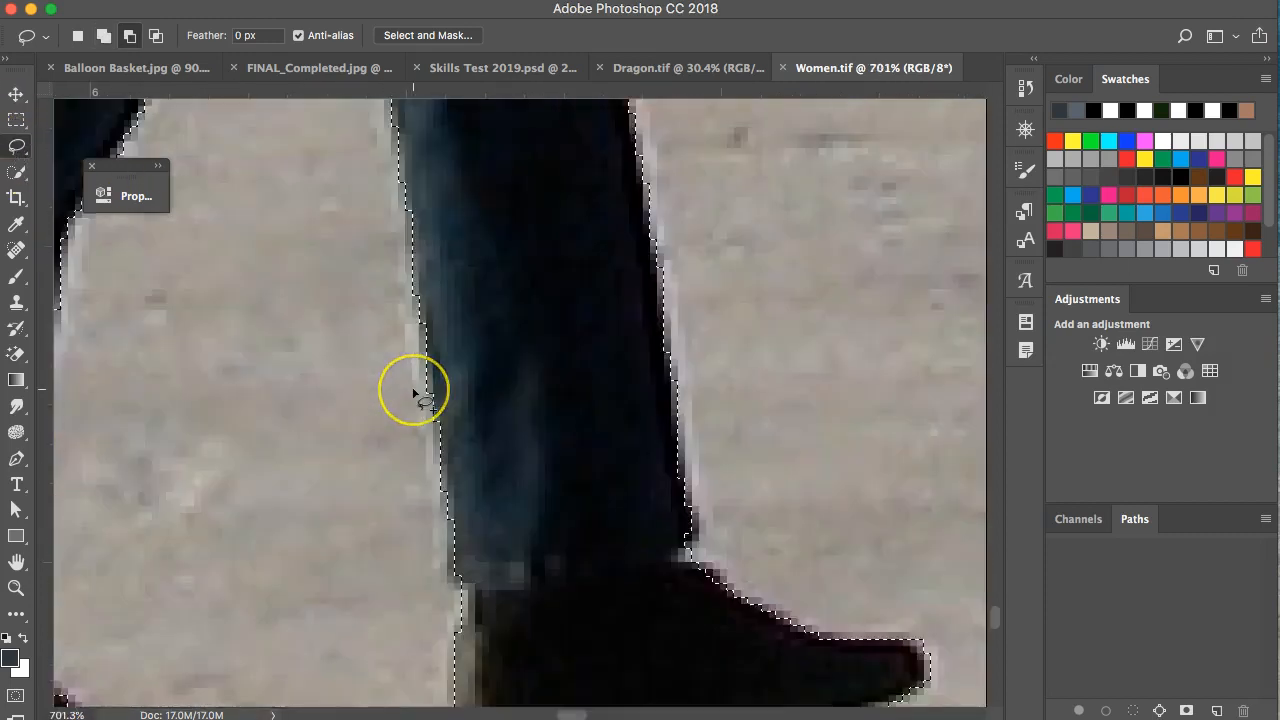
{"action": "scroll", "coordinate": [413, 392], "scroll_direction": "down", "scroll_amount": 10}
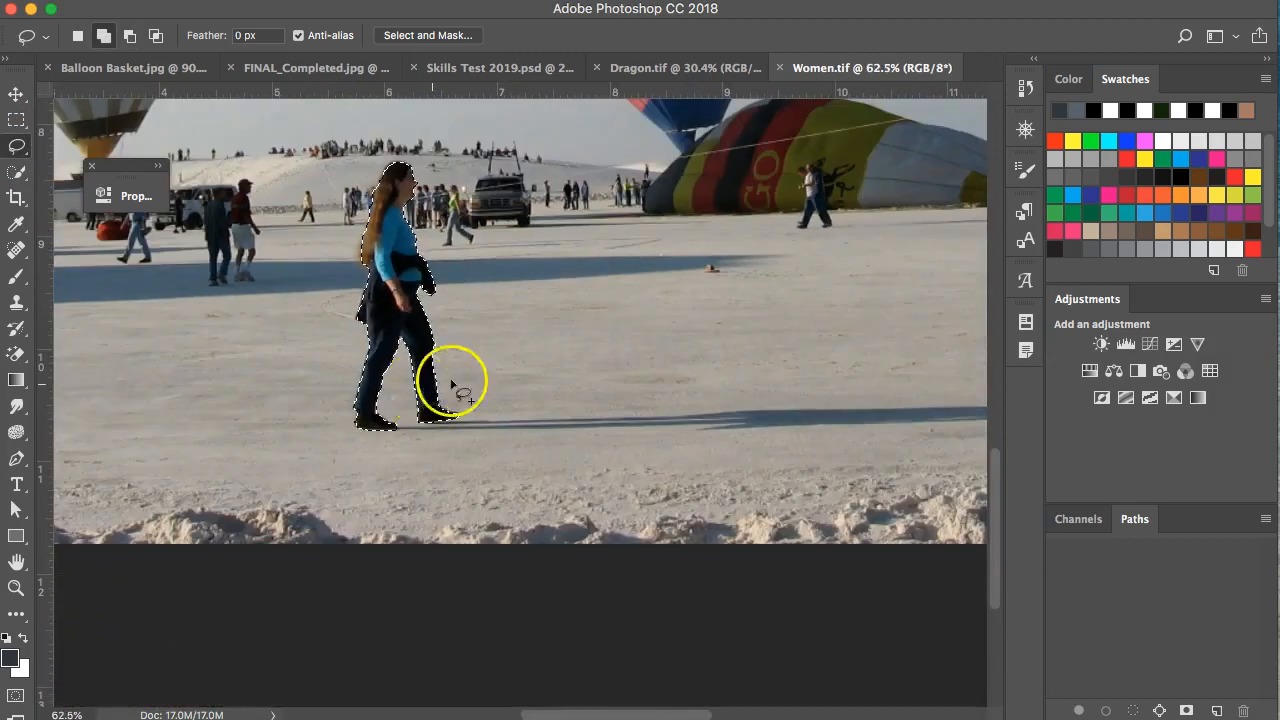
{"action": "scroll", "coordinate": [483, 360], "scroll_direction": "up", "scroll_amount": 4}
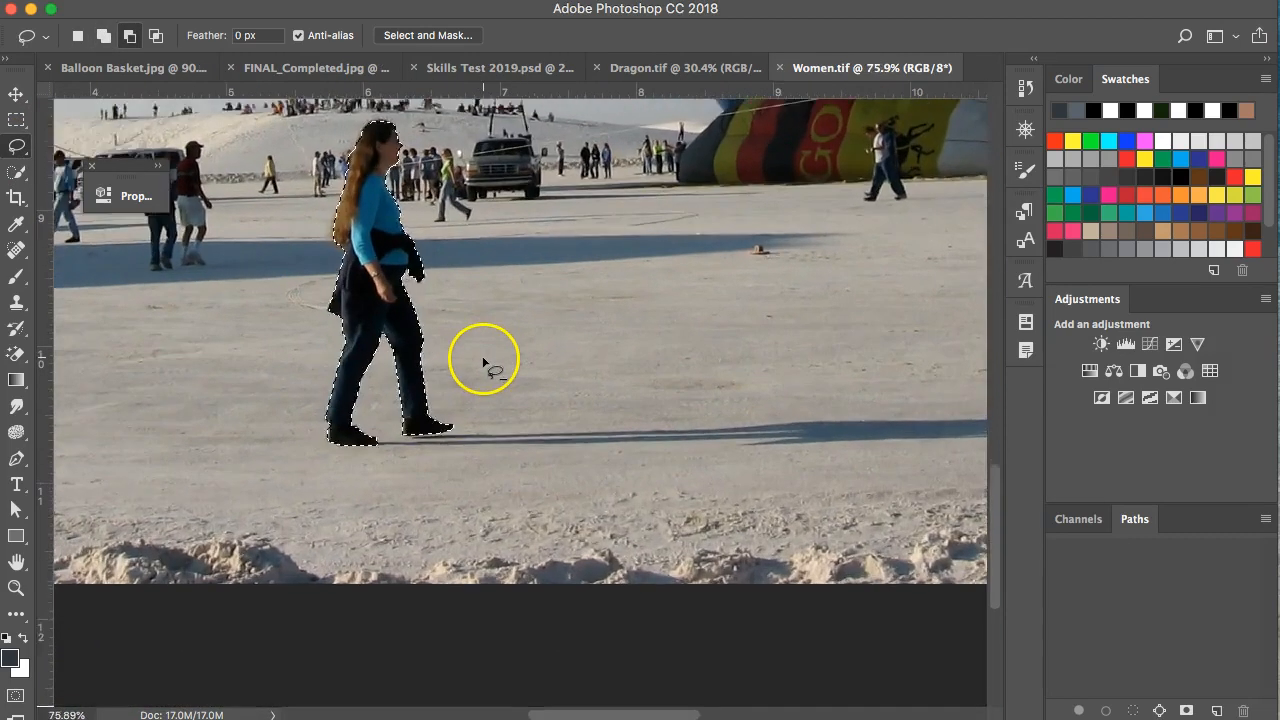
{"action": "scroll", "coordinate": [466, 351], "scroll_direction": "up", "scroll_amount": 5}
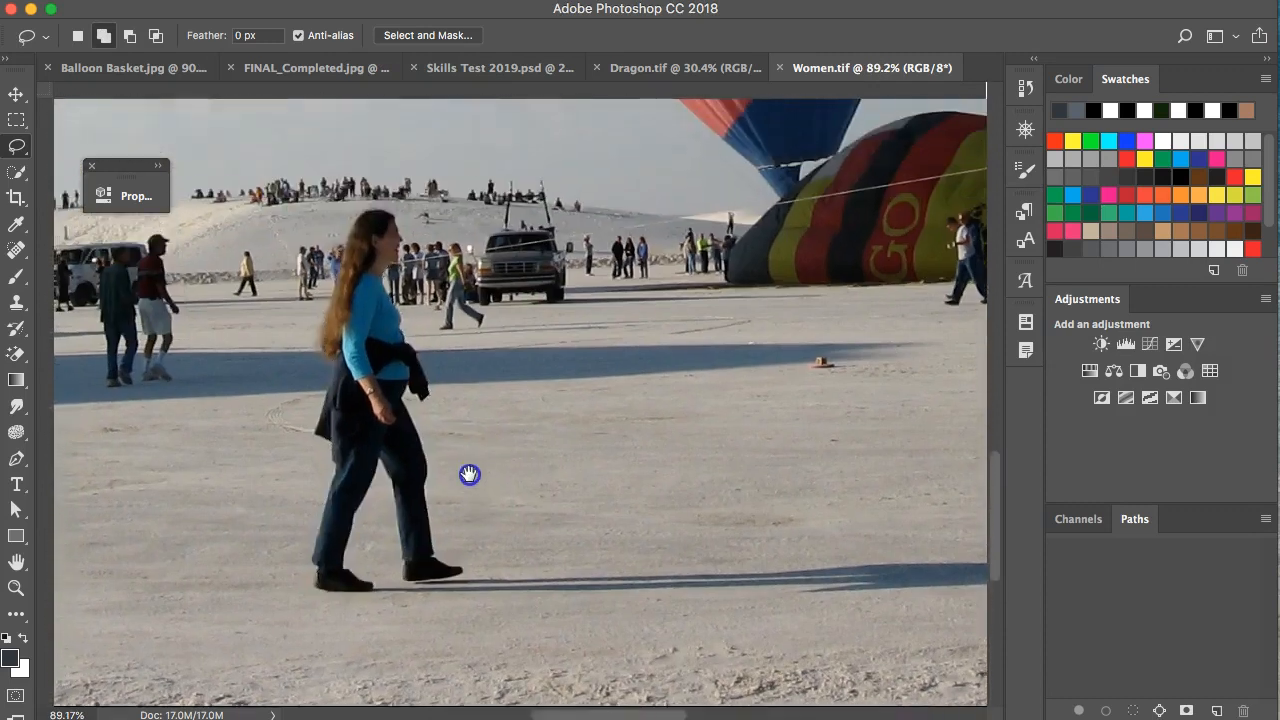
{"action": "scroll", "coordinate": [483, 496], "scroll_direction": "up", "scroll_amount": 2}
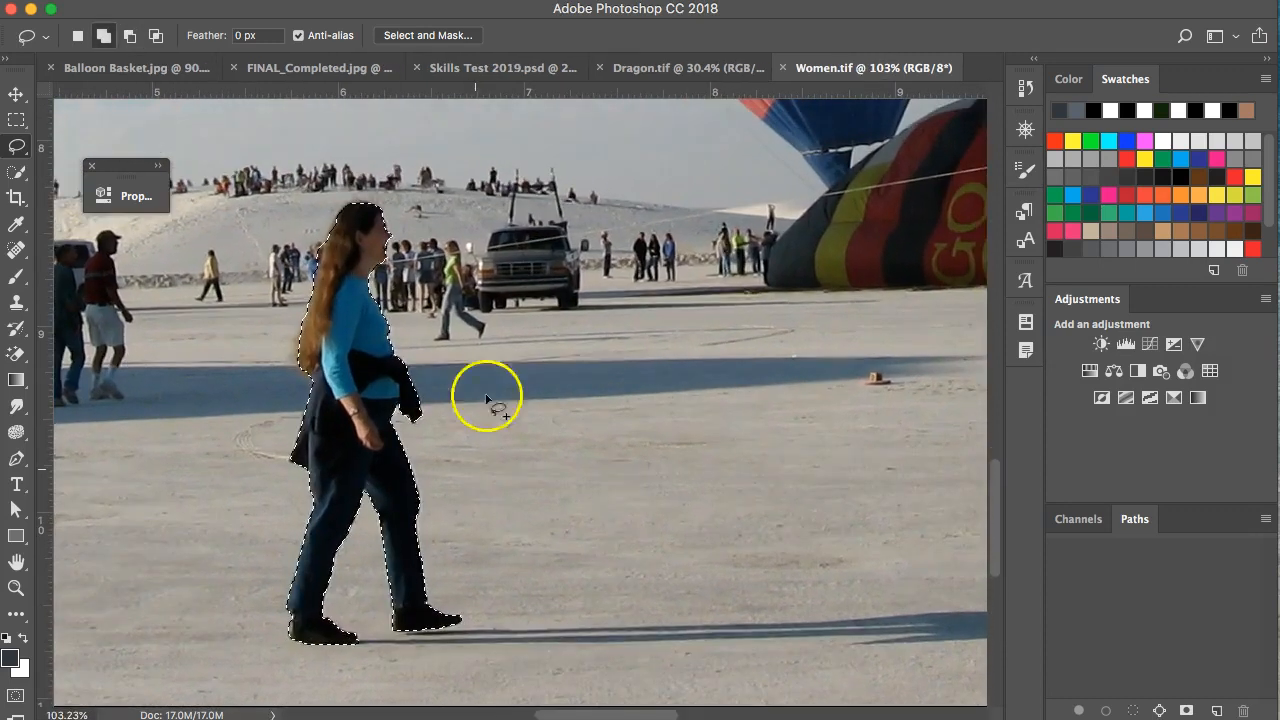
In Select and Mask, adjust the edge radius and turn on Smart Radius.
{"action": "left_click", "coordinate": [422, 36]}
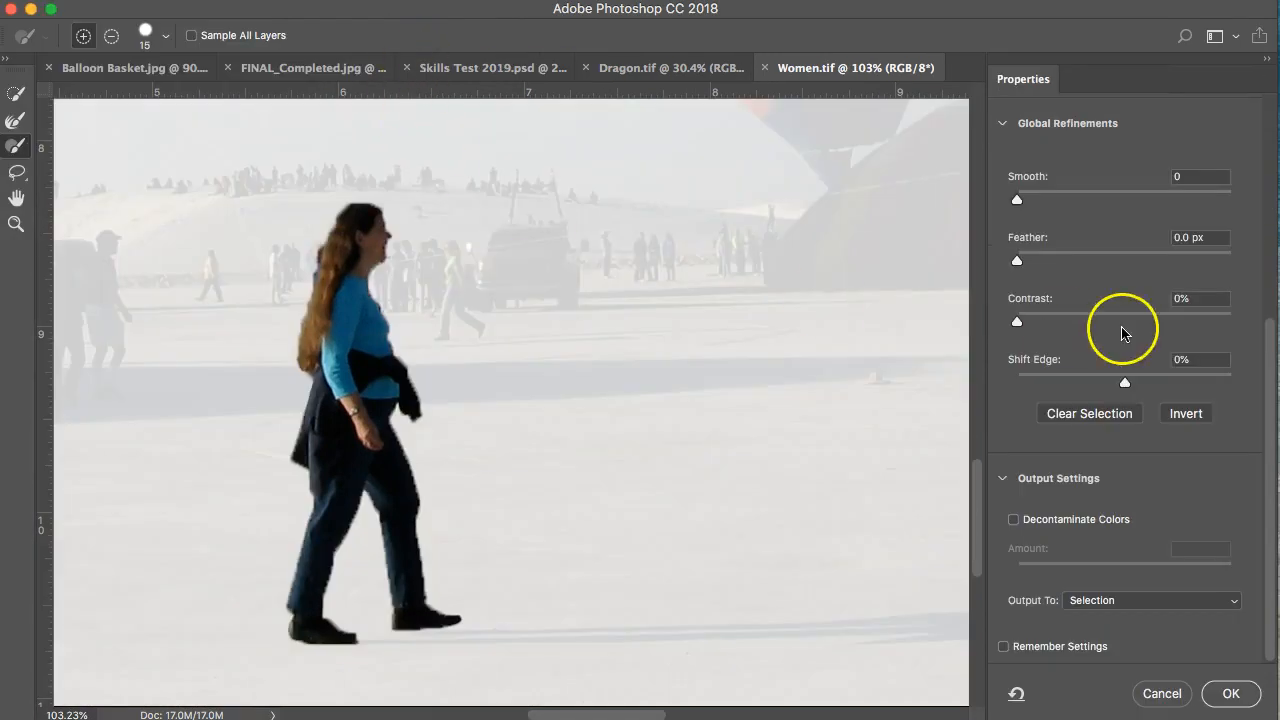
{"action": "left_click_drag", "start_coordinate": [1017, 263], "coordinate": [1025, 263]}
{"action": "scroll", "coordinate": [1030, 250], "scroll_direction": "up", "scroll_amount": 5}
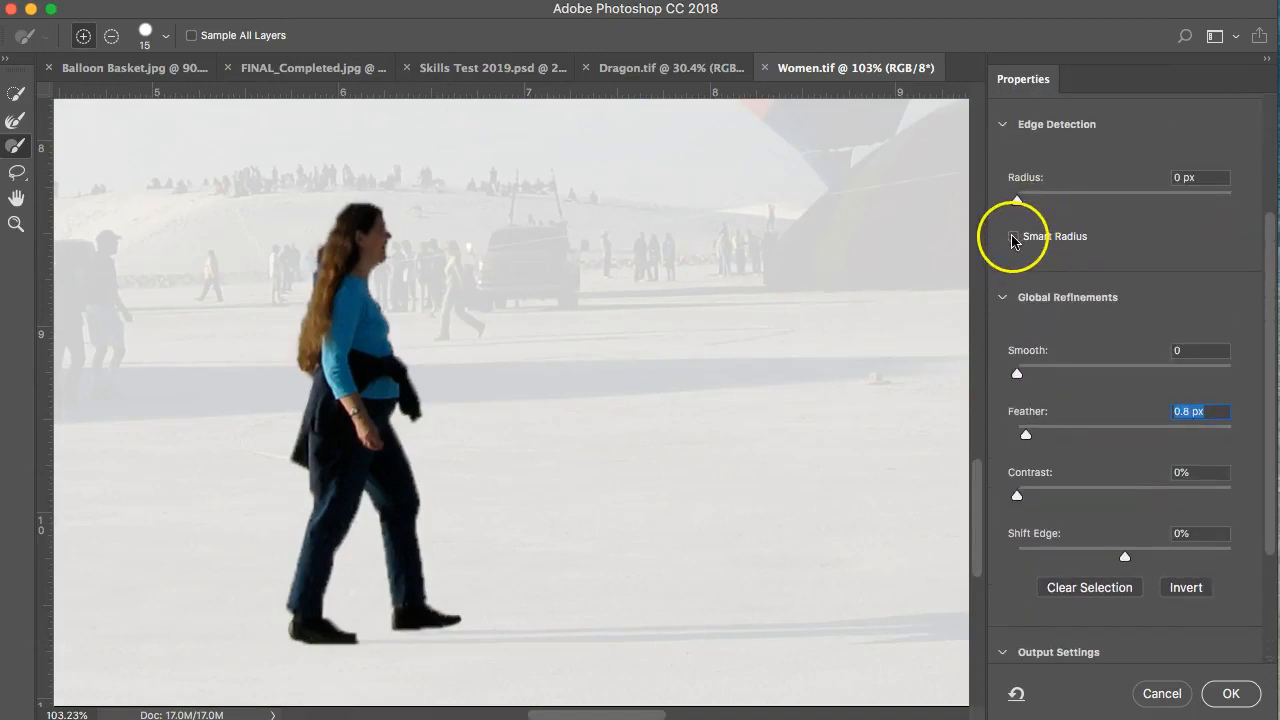
{"action": "left_click", "coordinate": [1019, 202]}
{"action": "left_click", "coordinate": [1013, 236]}
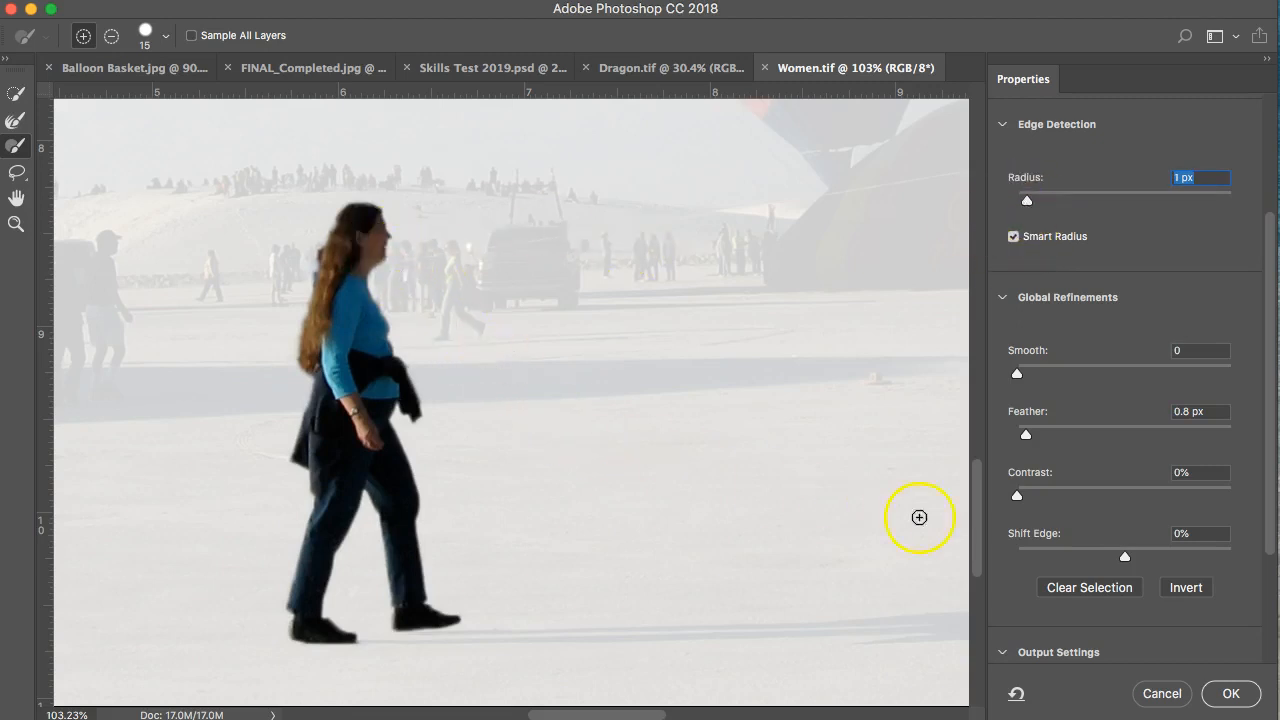
Set Shift Edge to -5% and Feather to 0.9 px, then accept the refinement.
{"action": "left_click", "coordinate": [1124, 557]}
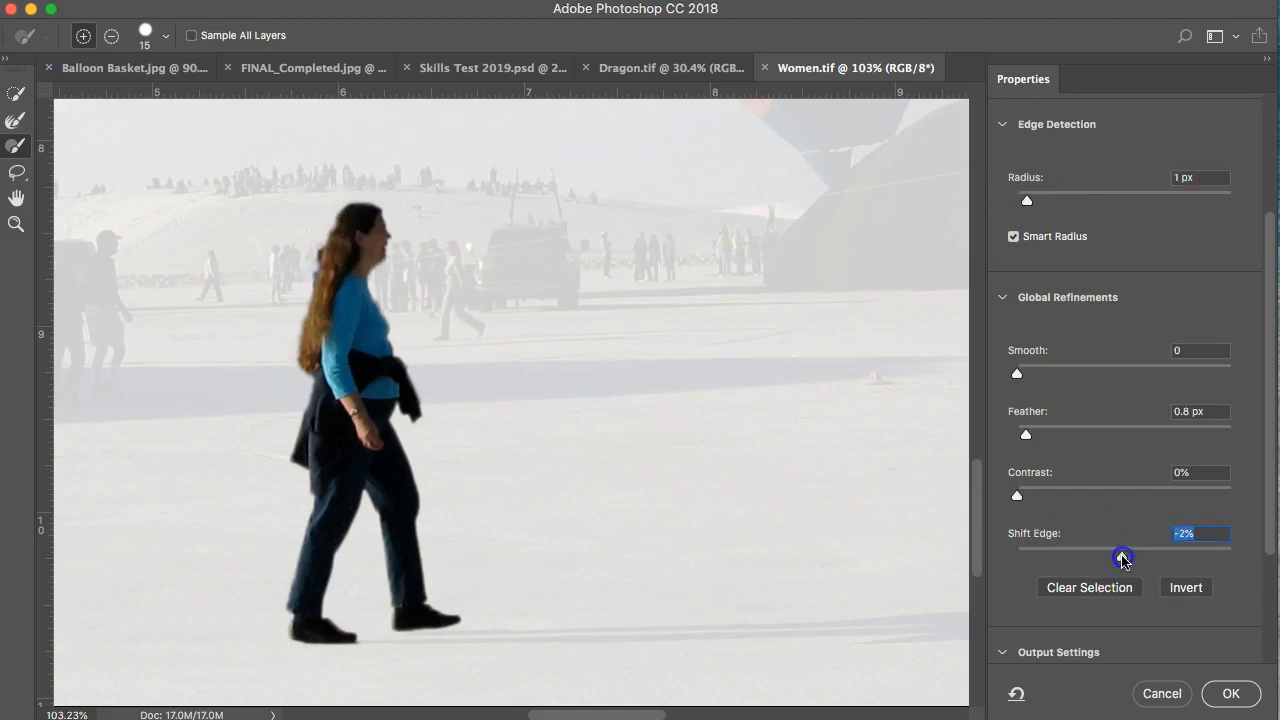
{"action": "mouse_move", "coordinate": [1106, 560]}
{"action": "left_mouse_down"}
{"action": "mouse_move", "coordinate": [1064, 564]}
{"action": "mouse_move", "coordinate": [1104, 568]}
{"action": "left_mouse_up"}
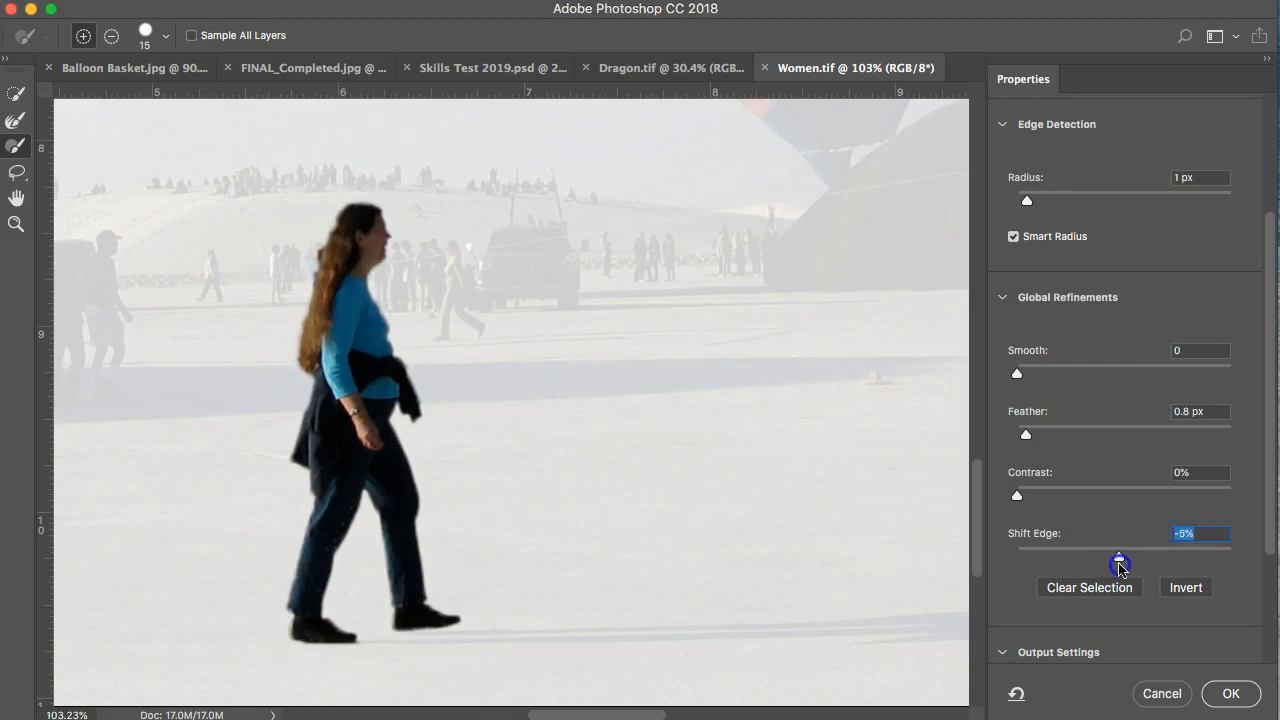
{"action": "left_click_drag", "start_coordinate": [1029, 435], "coordinate": [1032, 442]}
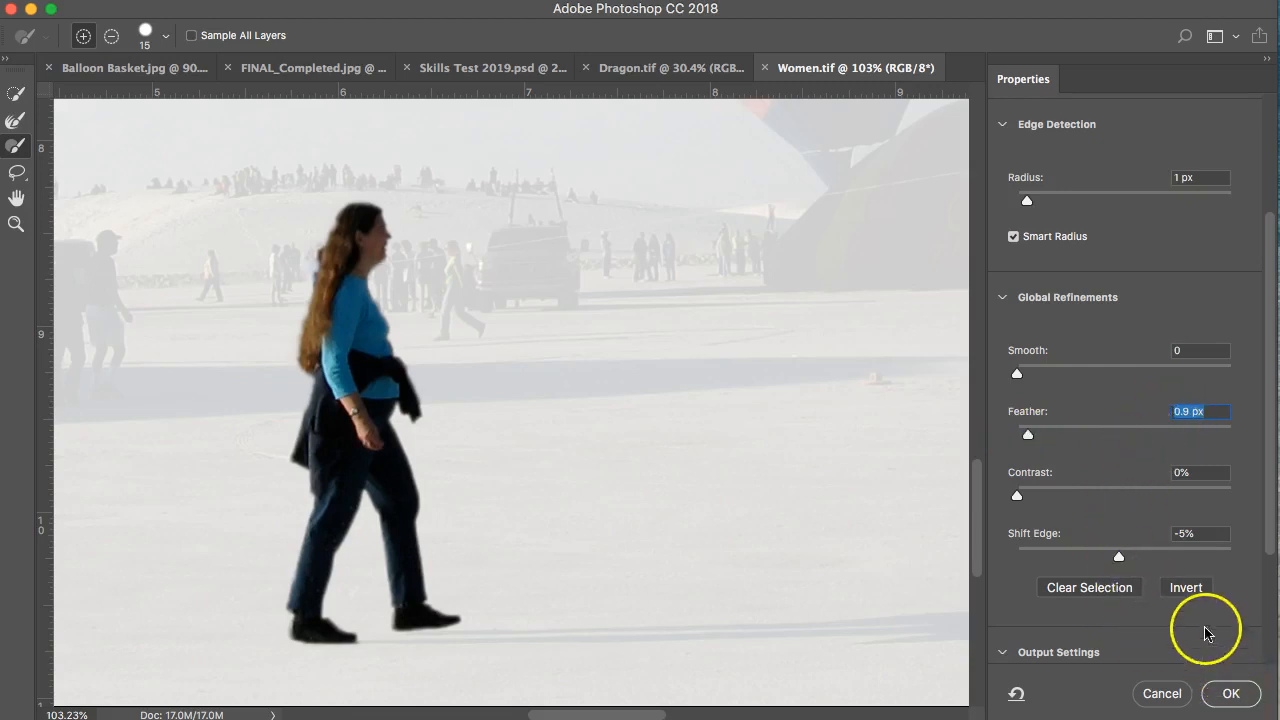
{"action": "scroll", "coordinate": [1203, 615], "scroll_direction": "down", "scroll_amount": 3}
{"action": "scroll", "coordinate": [1203, 620], "scroll_direction": "down", "scroll_amount": 2}
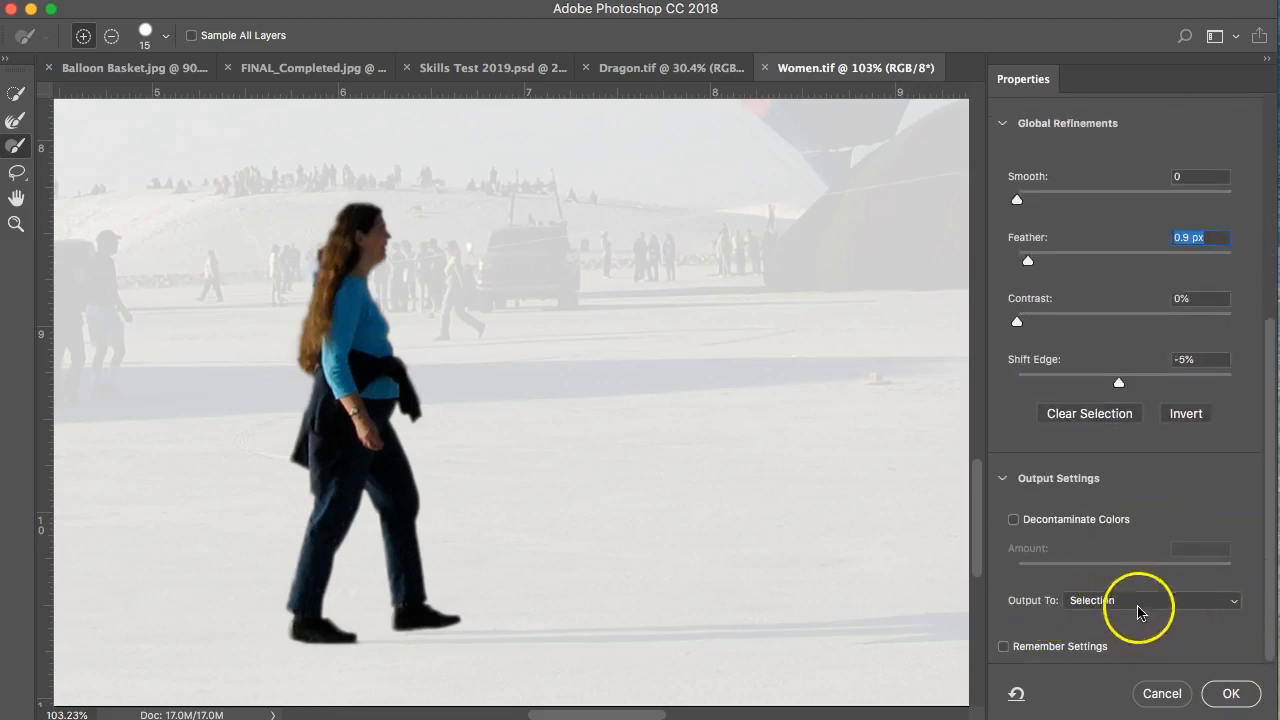
{"action": "left_click", "coordinate": [1229, 695]}
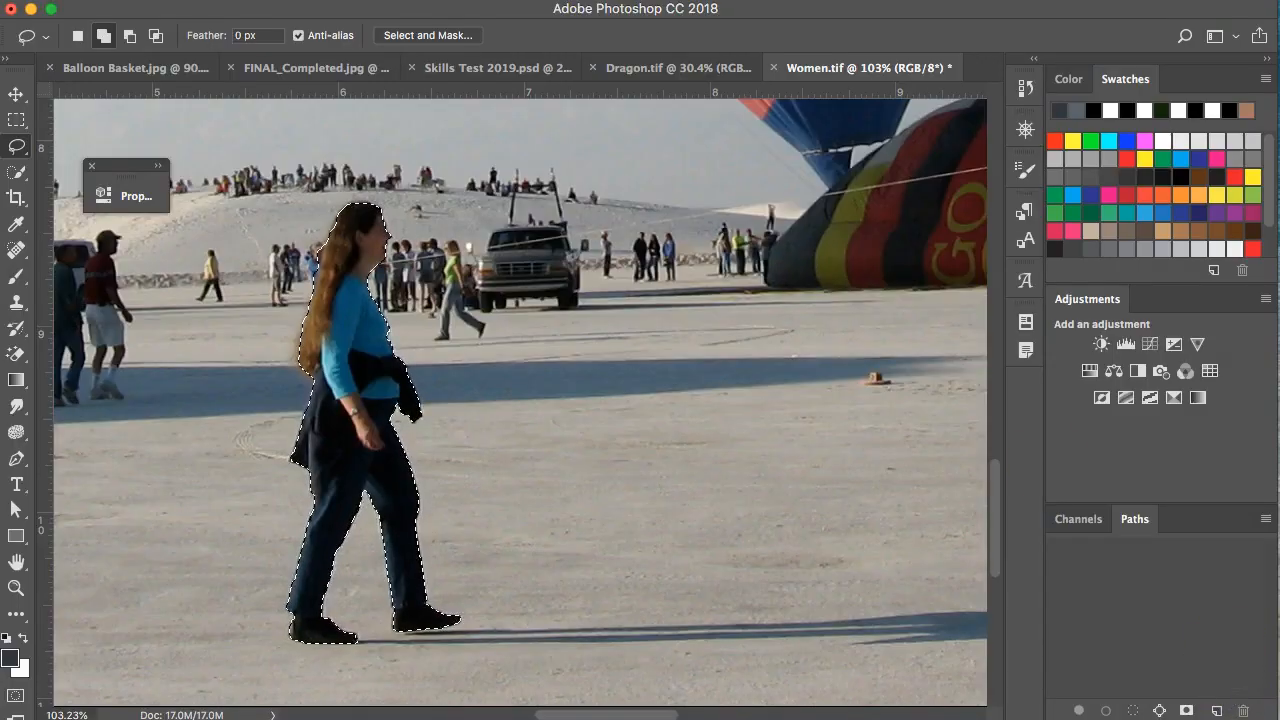
Copy the selected woman and paste her into Skills Test 2019.psd as a new layer.
{"action": "left_click", "coordinate": [219, 0]}
{"action": "left_click", "coordinate": [237, 127]}
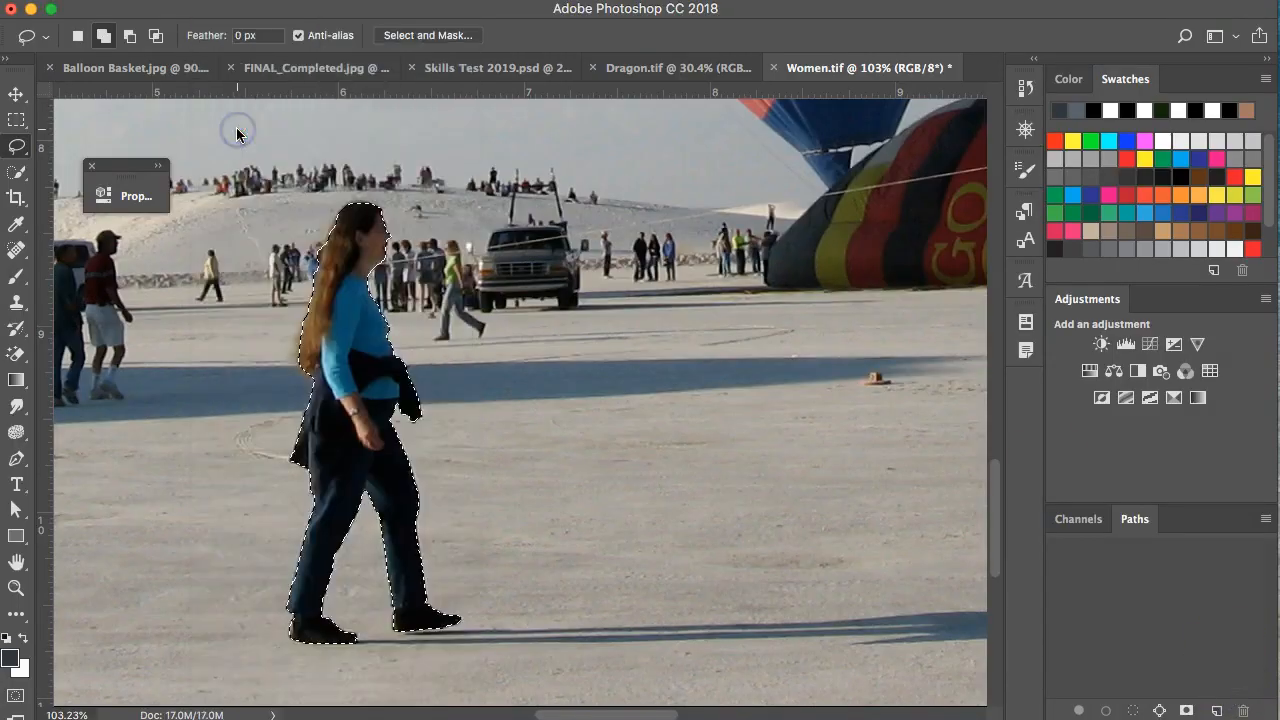
{"action": "left_click", "coordinate": [455, 68]}
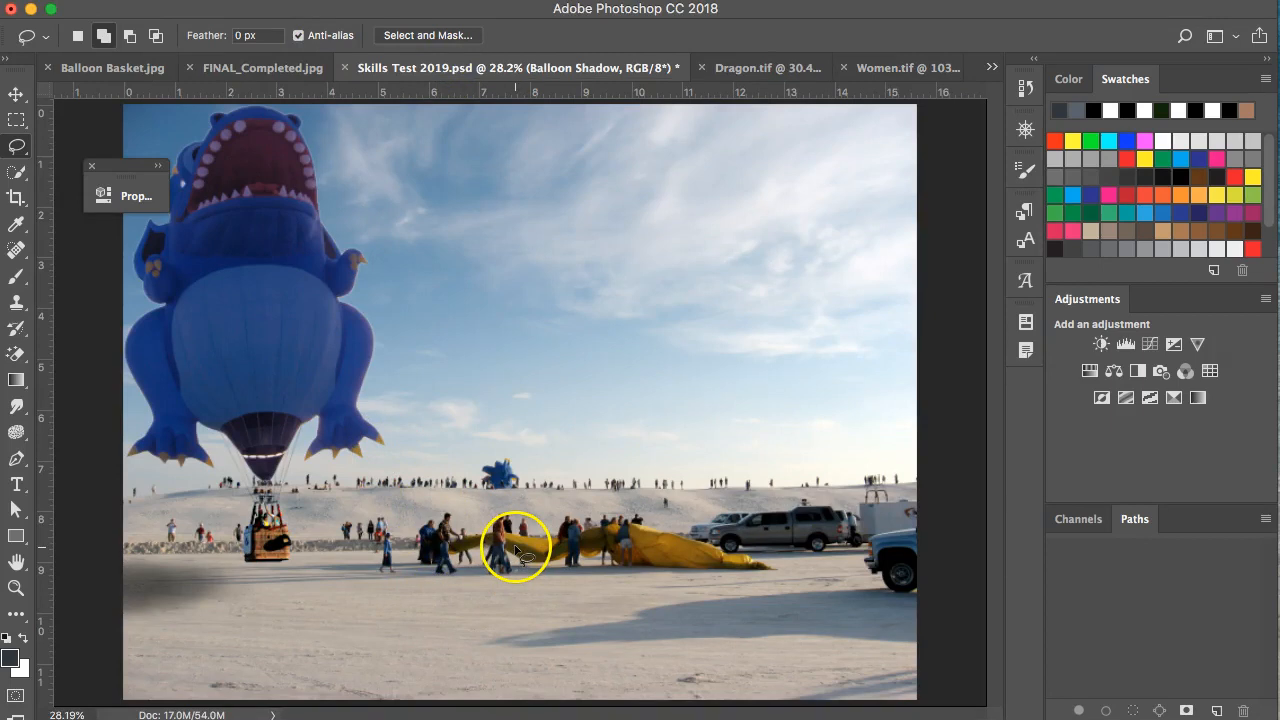
{"action": "left_click", "coordinate": [214, 0]}
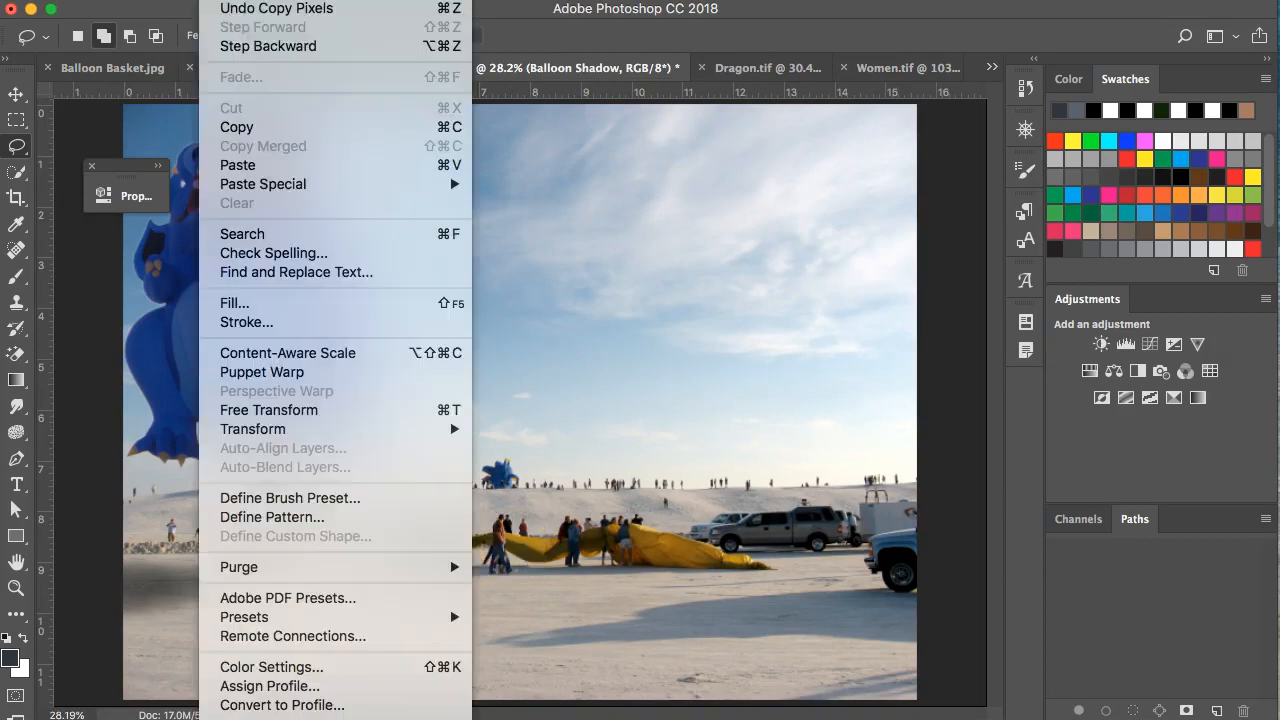
{"action": "left_click", "coordinate": [252, 165]}
{"action": "left_click", "coordinate": [16, 94]}
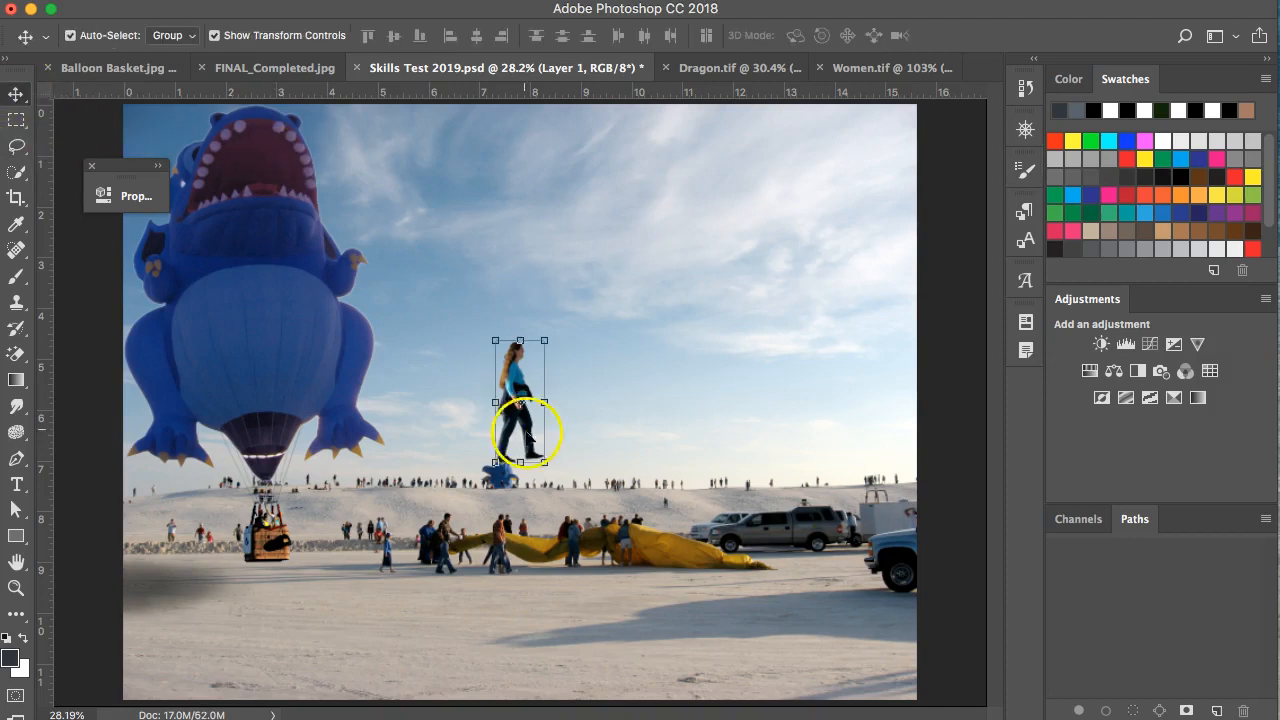
Drag the woman onto the foreground sand and center her Free Transform pivot.
{"action": "left_click_drag", "start_coordinate": [528, 398], "coordinate": [441, 580]}
{"action": "left_click", "coordinate": [250, 68]}
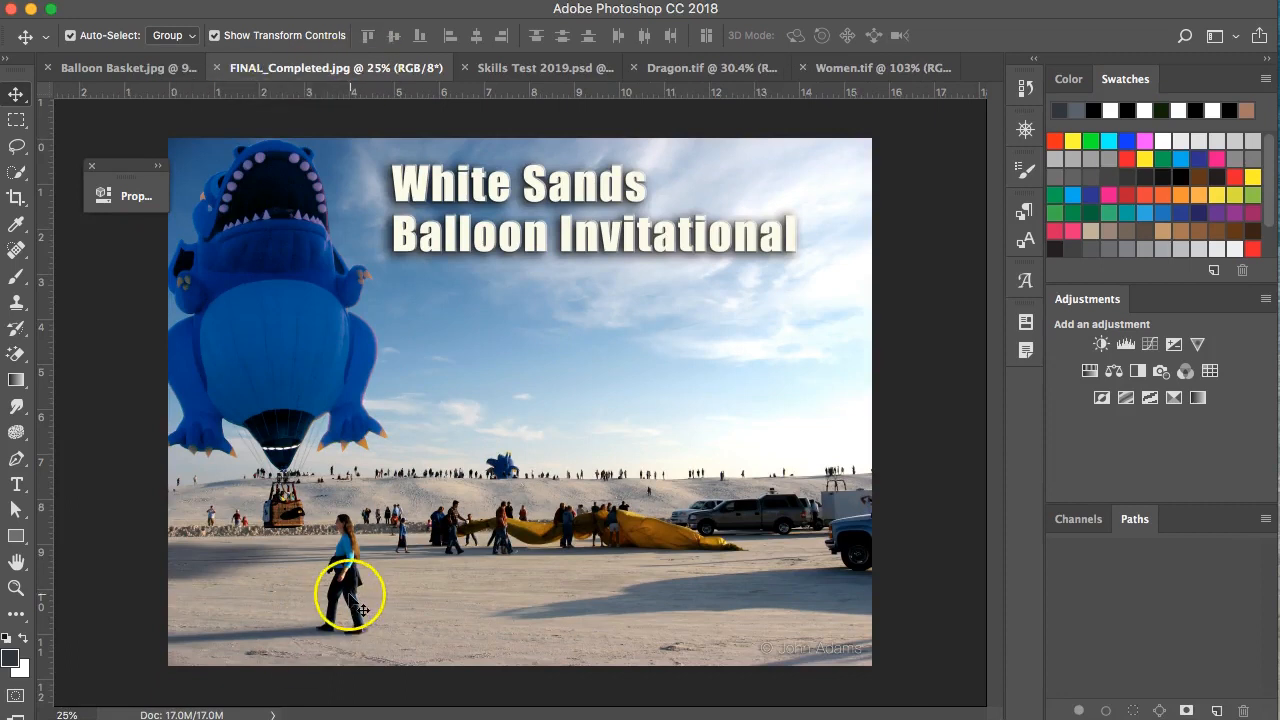
{"action": "left_click", "coordinate": [494, 70]}
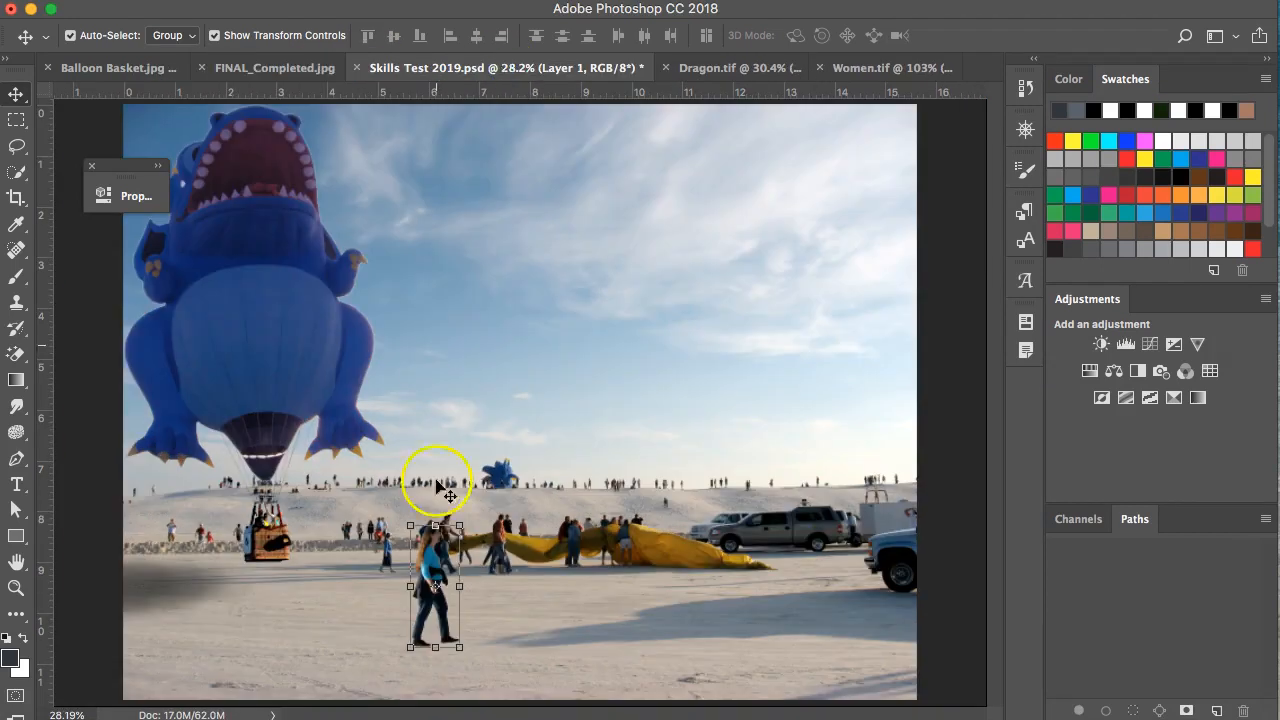
{"action": "scroll", "coordinate": [443, 558], "scroll_direction": "up", "scroll_amount": 5}
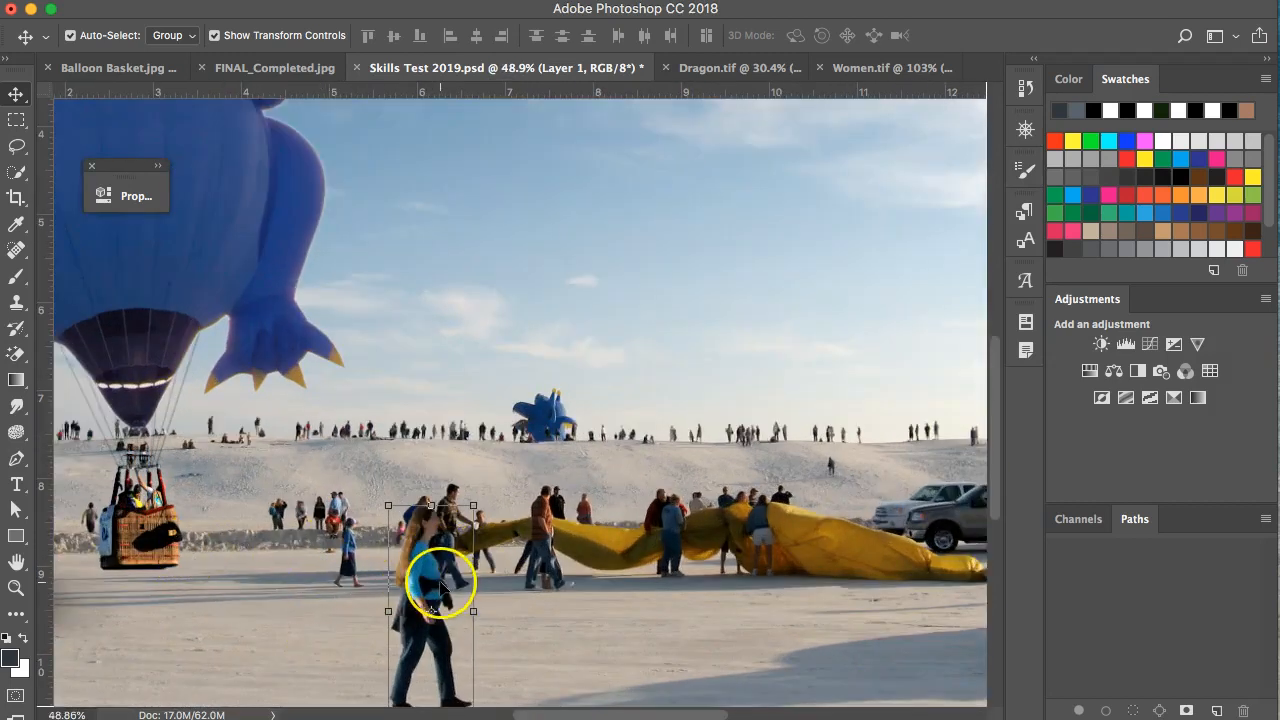
{"action": "scroll", "coordinate": [440, 585], "scroll_direction": "down", "scroll_amount": 2}
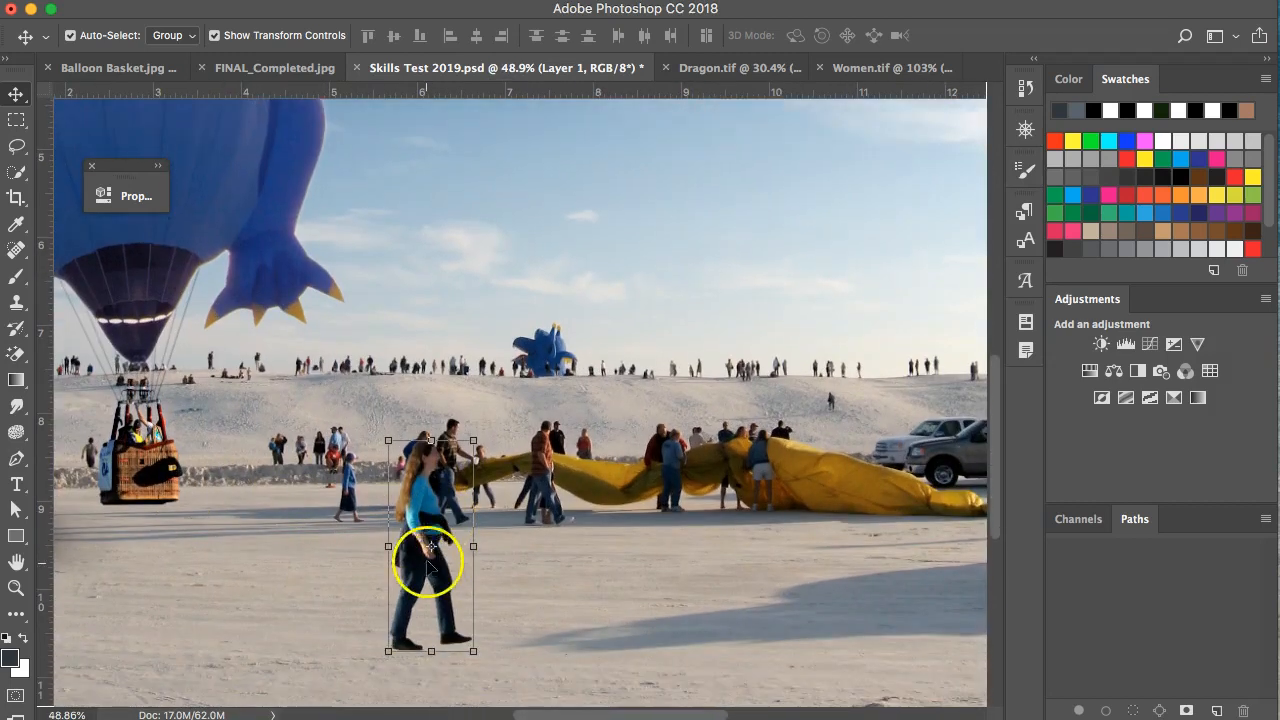
{"action": "left_click", "coordinate": [423, 557]}
{"action": "left_click_drag", "start_coordinate": [374, 560], "coordinate": [359, 526]}
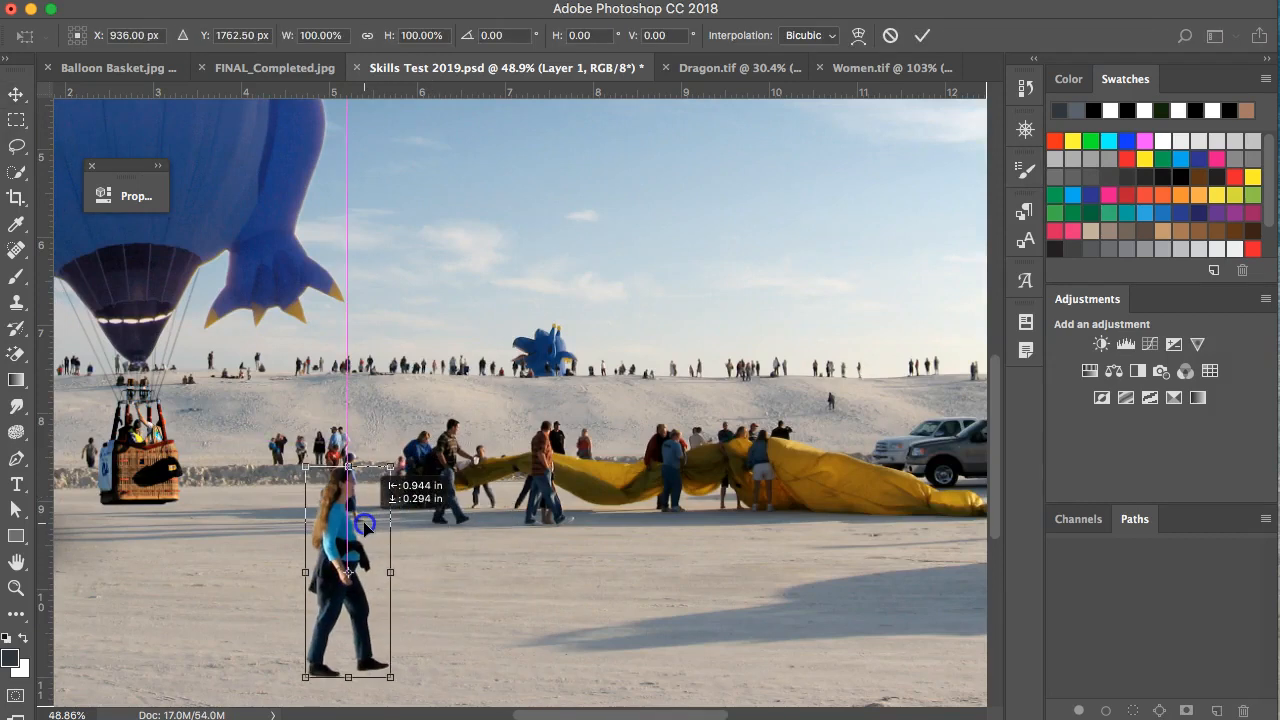
{"action": "scroll", "coordinate": [430, 303], "scroll_direction": "down", "scroll_amount": 2}
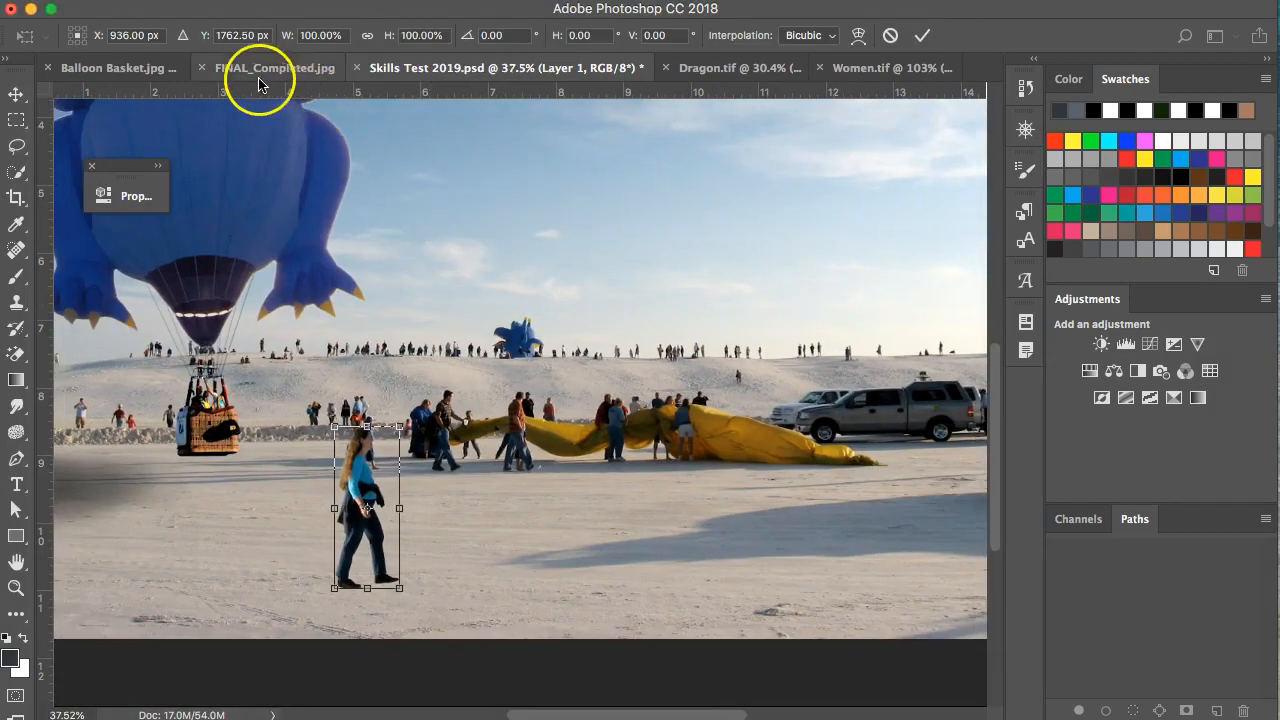
Scale the woman to about 92%, nudge her left, and commit the transform.
{"action": "left_click", "coordinate": [259, 77]}
{"action": "left_click", "coordinate": [498, 70]}
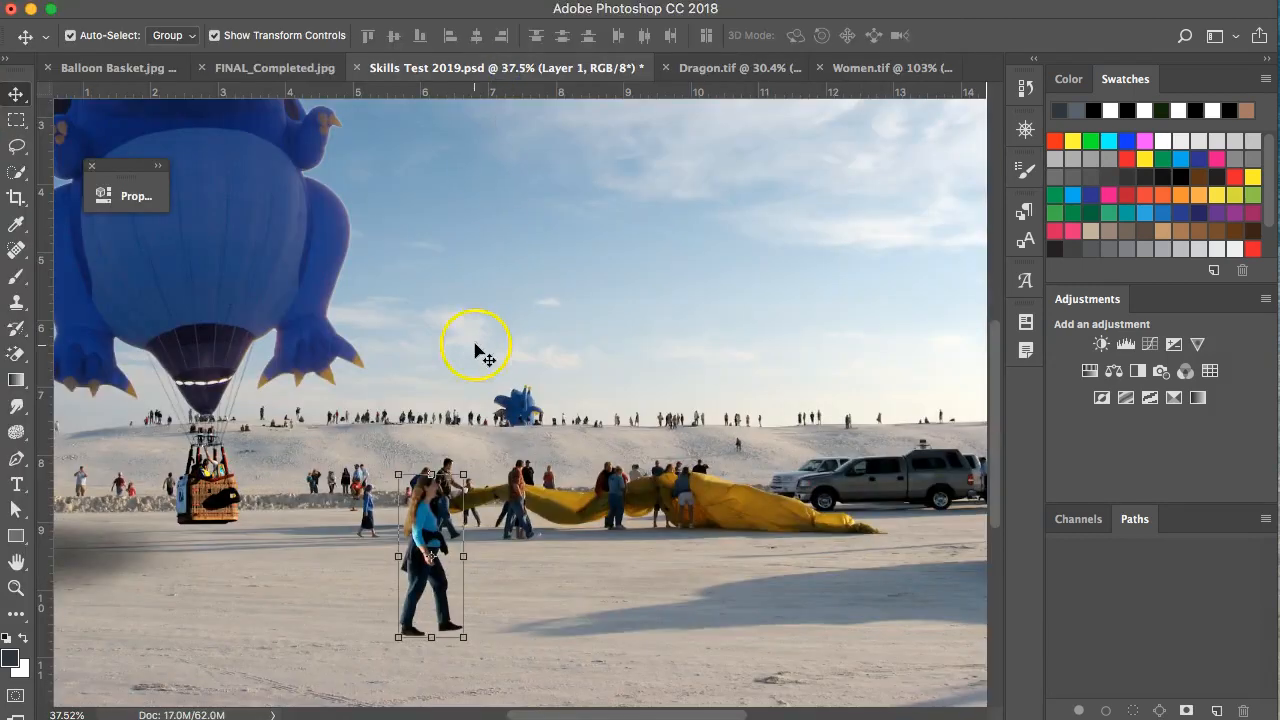
{"action": "left_click_drag", "start_coordinate": [465, 470], "coordinate": [456, 484]}
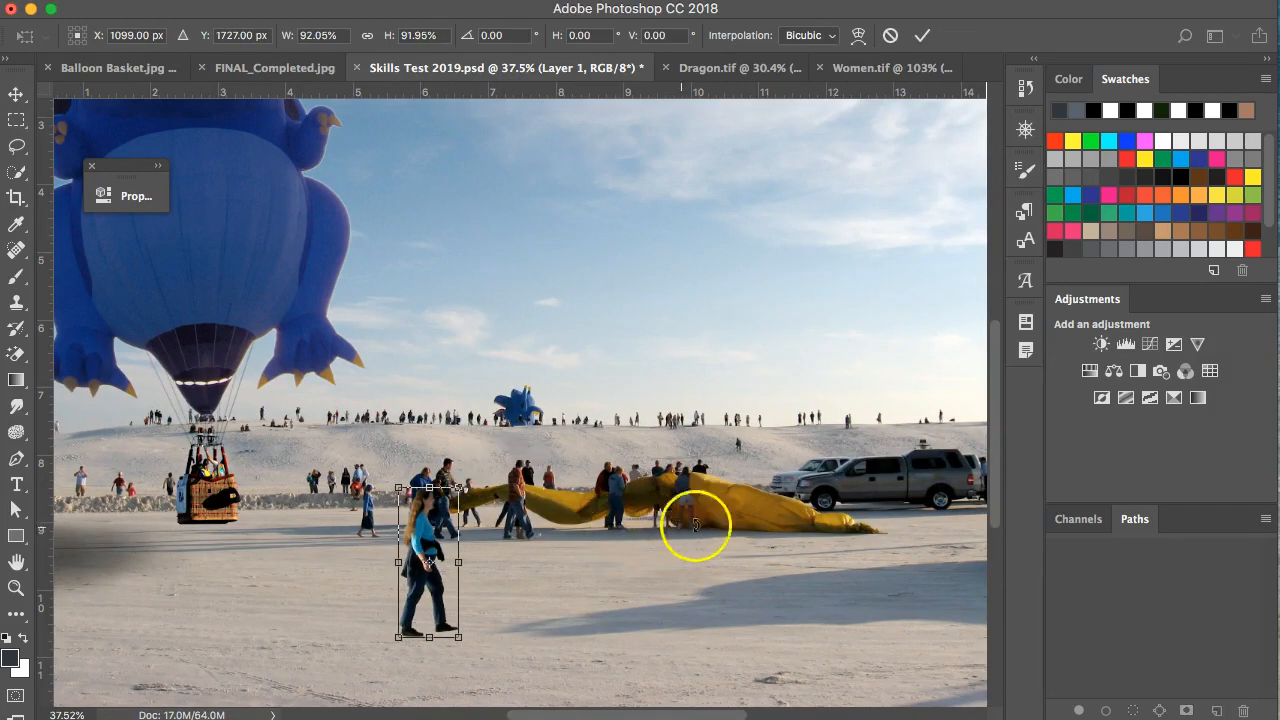
{"action": "left_click_drag", "start_coordinate": [840, 527], "coordinate": [775, 515]}
{"action": "left_click_drag", "start_coordinate": [365, 549], "coordinate": [387, 523]}
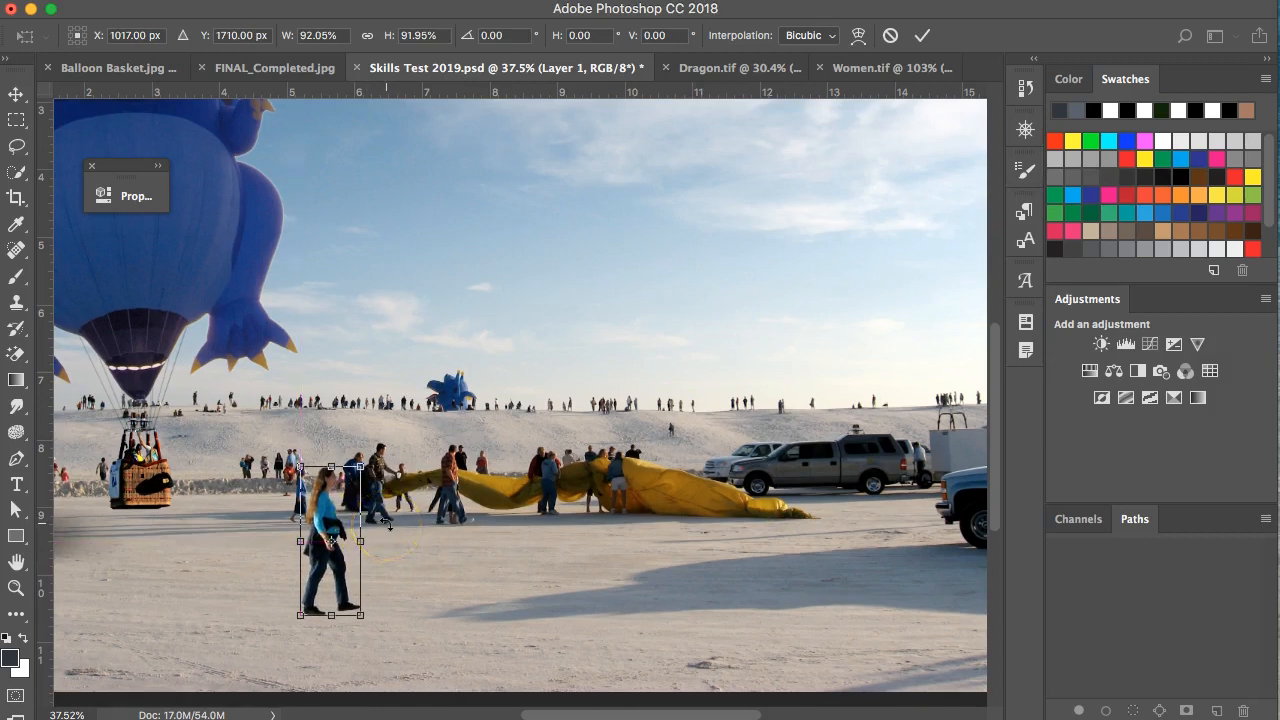
{"action": "left_click", "coordinate": [922, 35]}
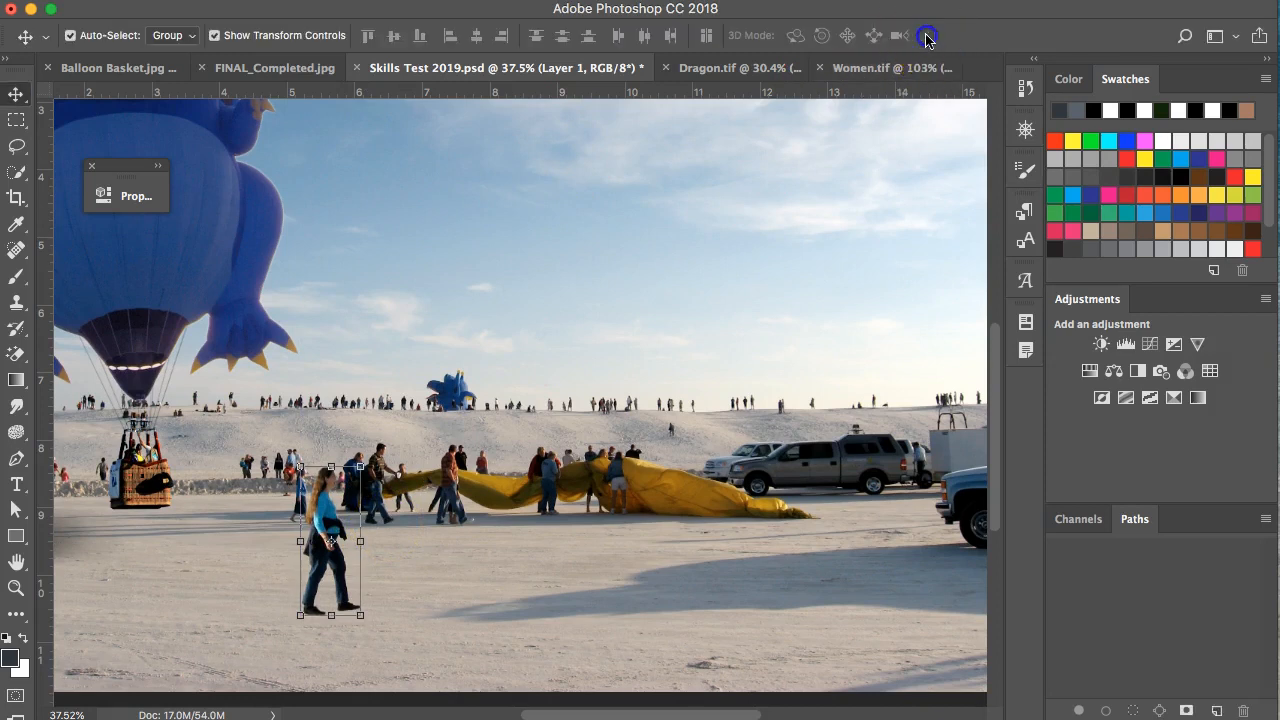
Flip the woman horizontally with Edit > Transform and apply the flip.
{"action": "left_click", "coordinate": [218, 1]}
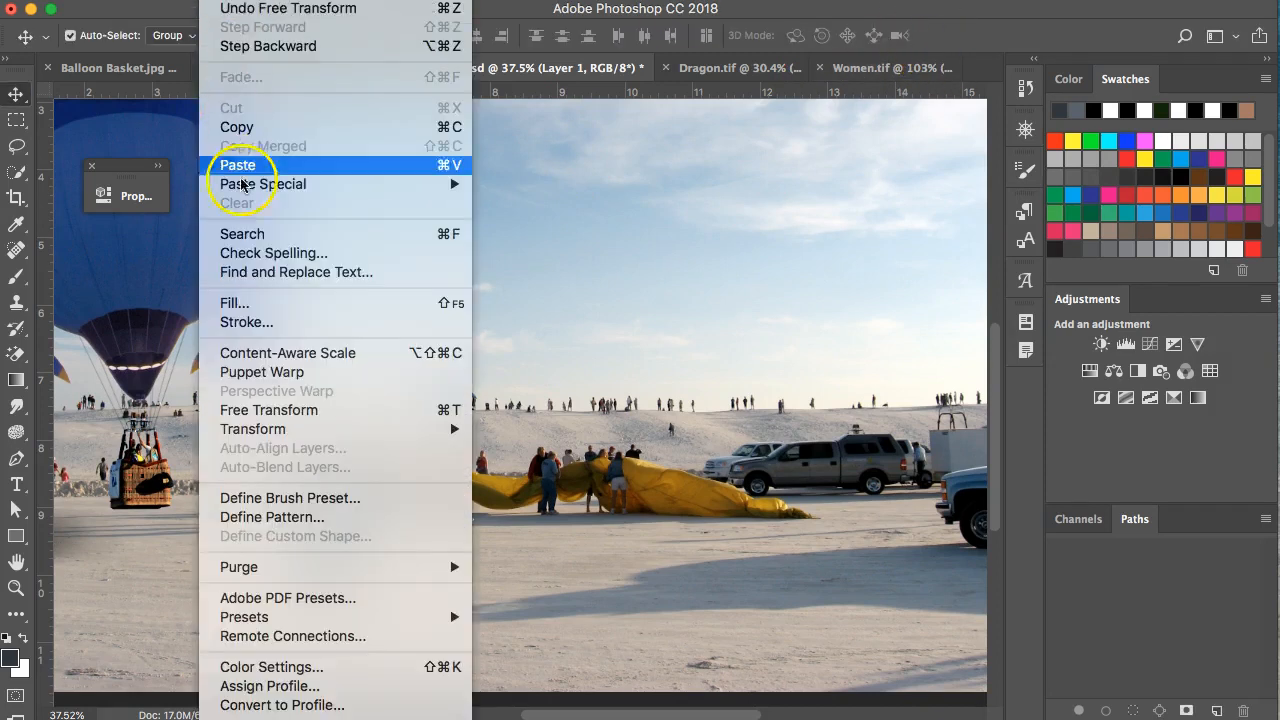
{"action": "mouse_move", "coordinate": [252, 431]}
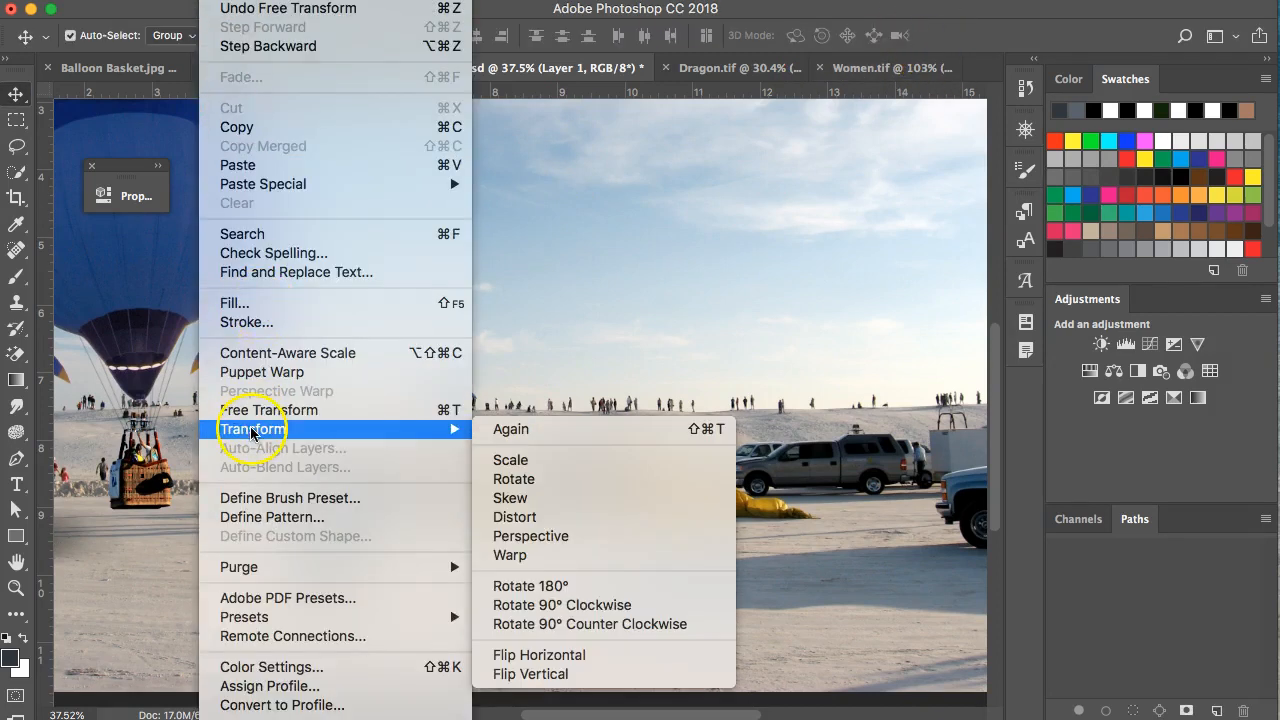
{"action": "left_click", "coordinate": [581, 655]}
{"action": "left_click", "coordinate": [323, 557]}
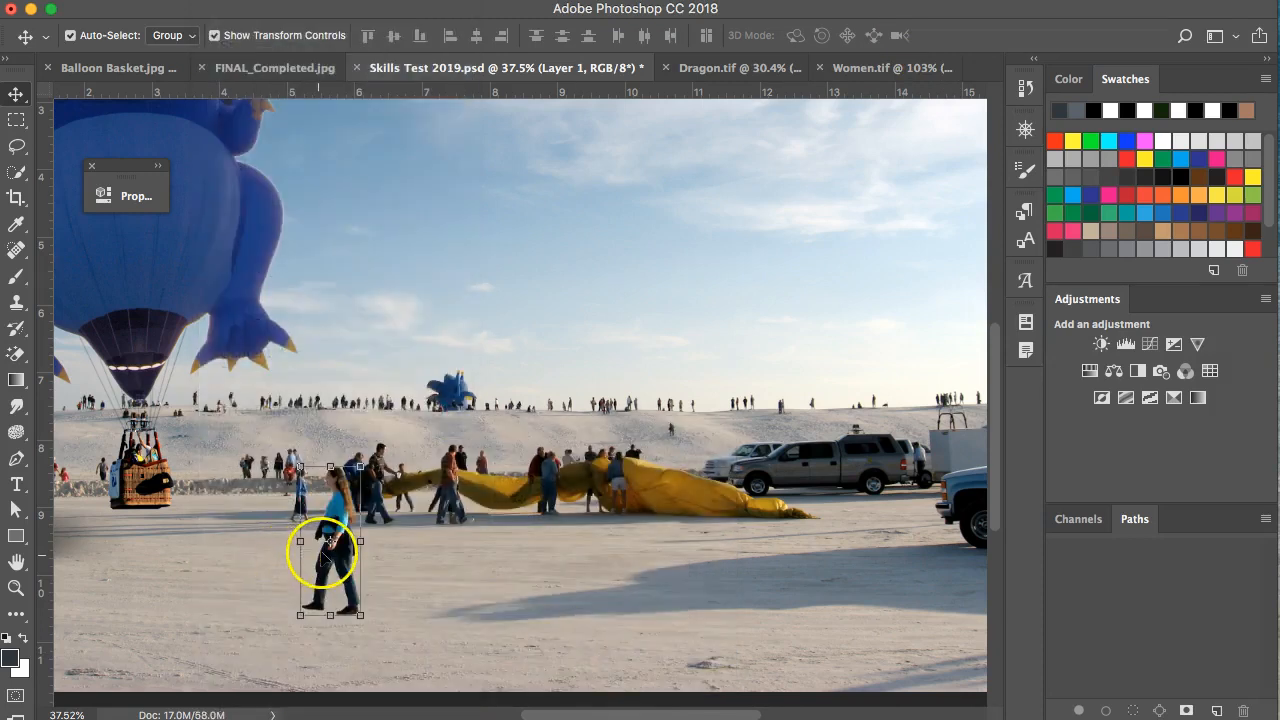
{"action": "left_click", "coordinate": [410, 575]}
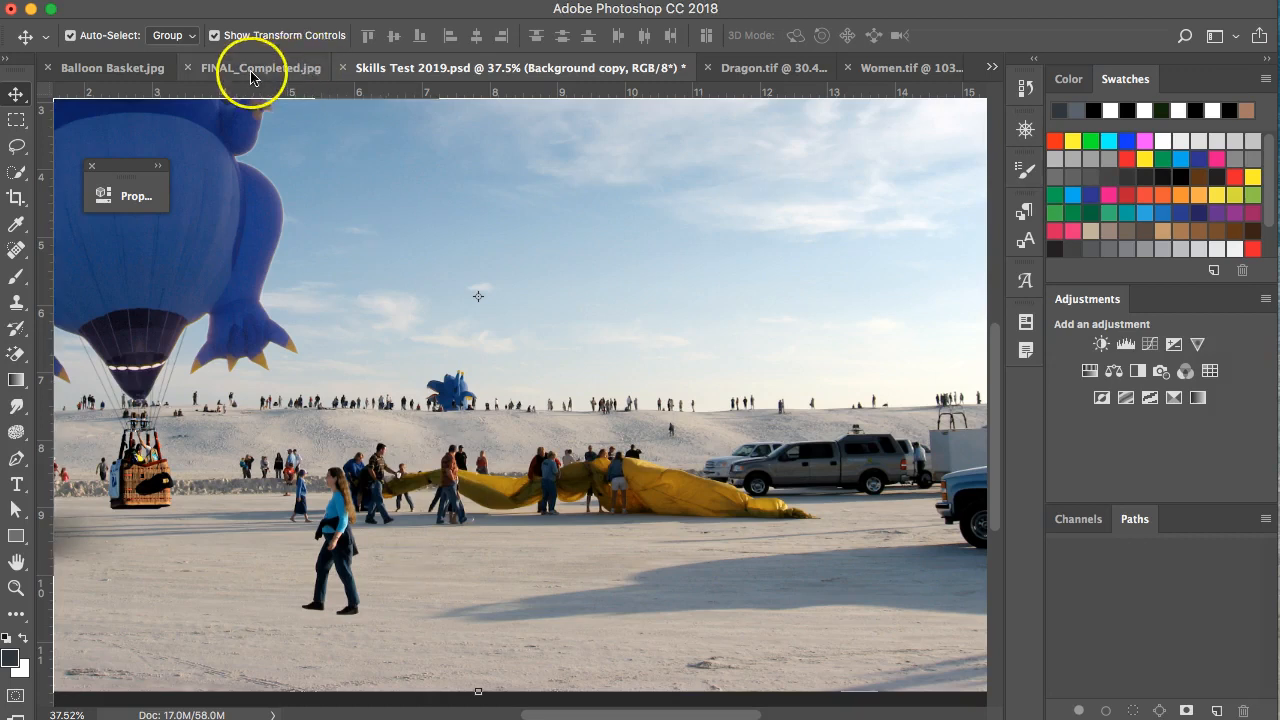
Move the woman lower-left on the sand to match the reference image.
{"action": "left_click", "coordinate": [285, 70]}
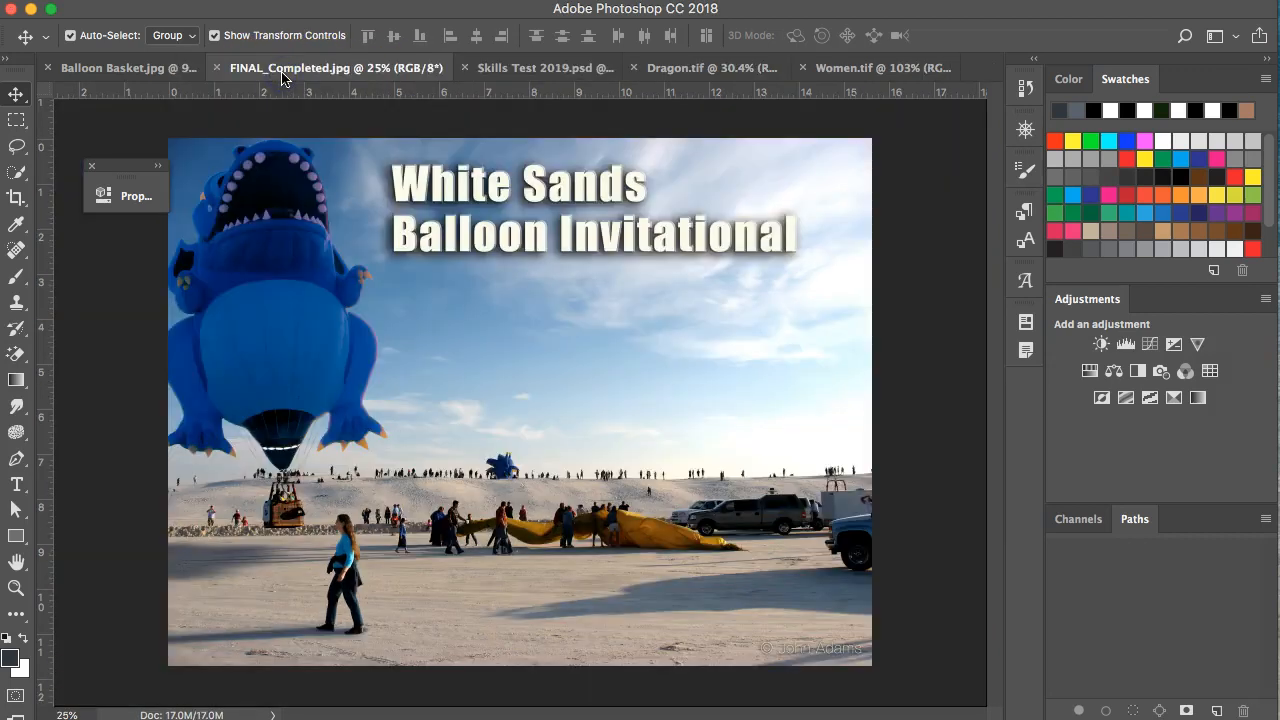
{"action": "left_click", "coordinate": [478, 68]}
{"action": "left_click_drag", "start_coordinate": [340, 517], "coordinate": [266, 537]}
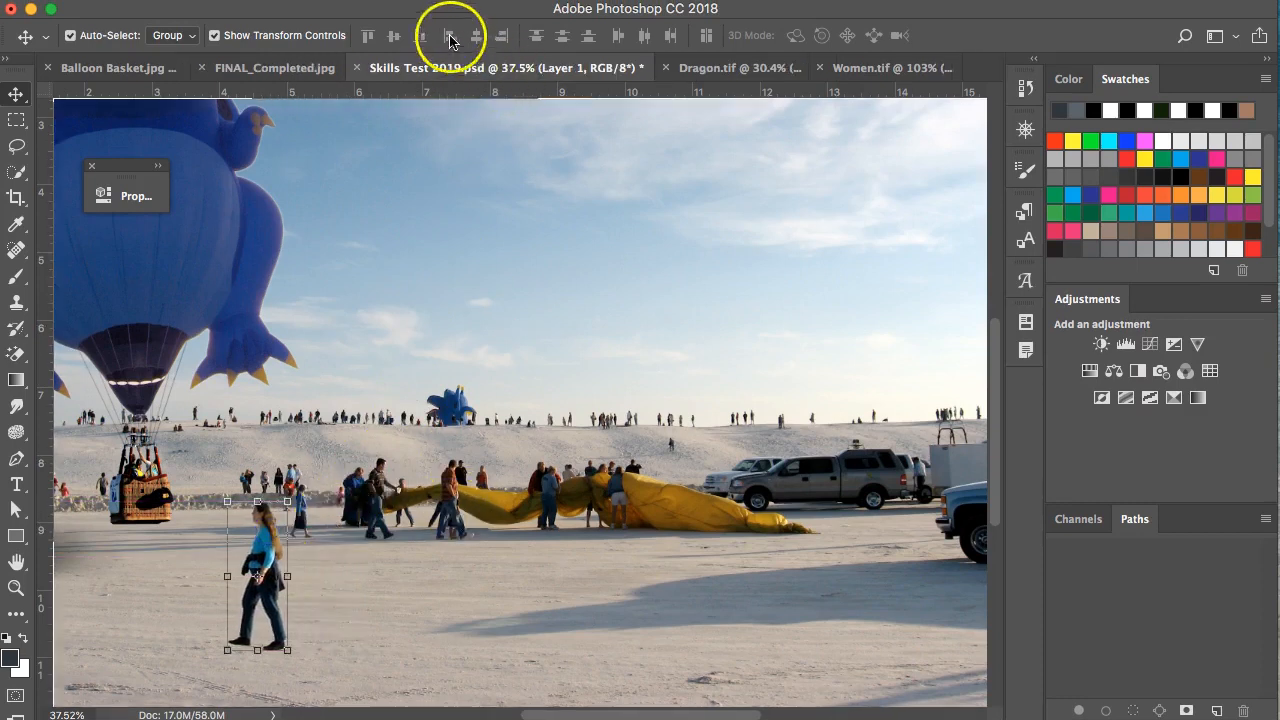
{"action": "left_click", "coordinate": [290, 68]}
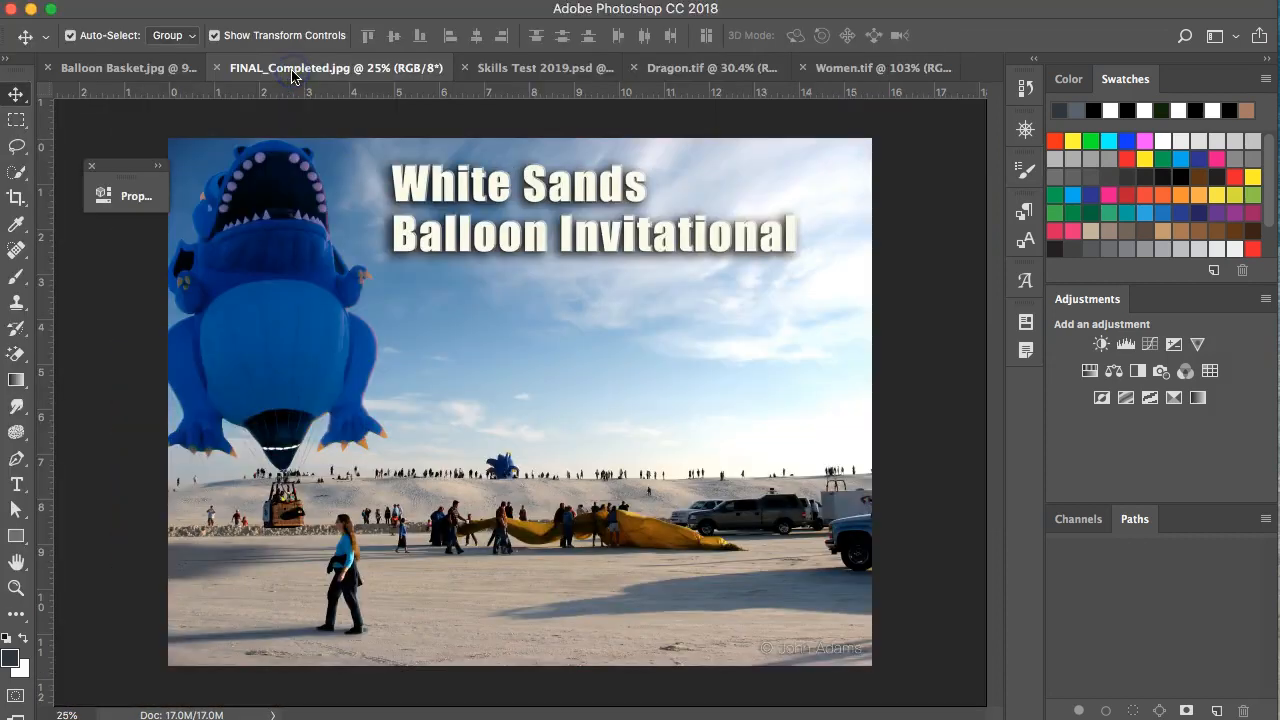
{"action": "left_click", "coordinate": [475, 66]}
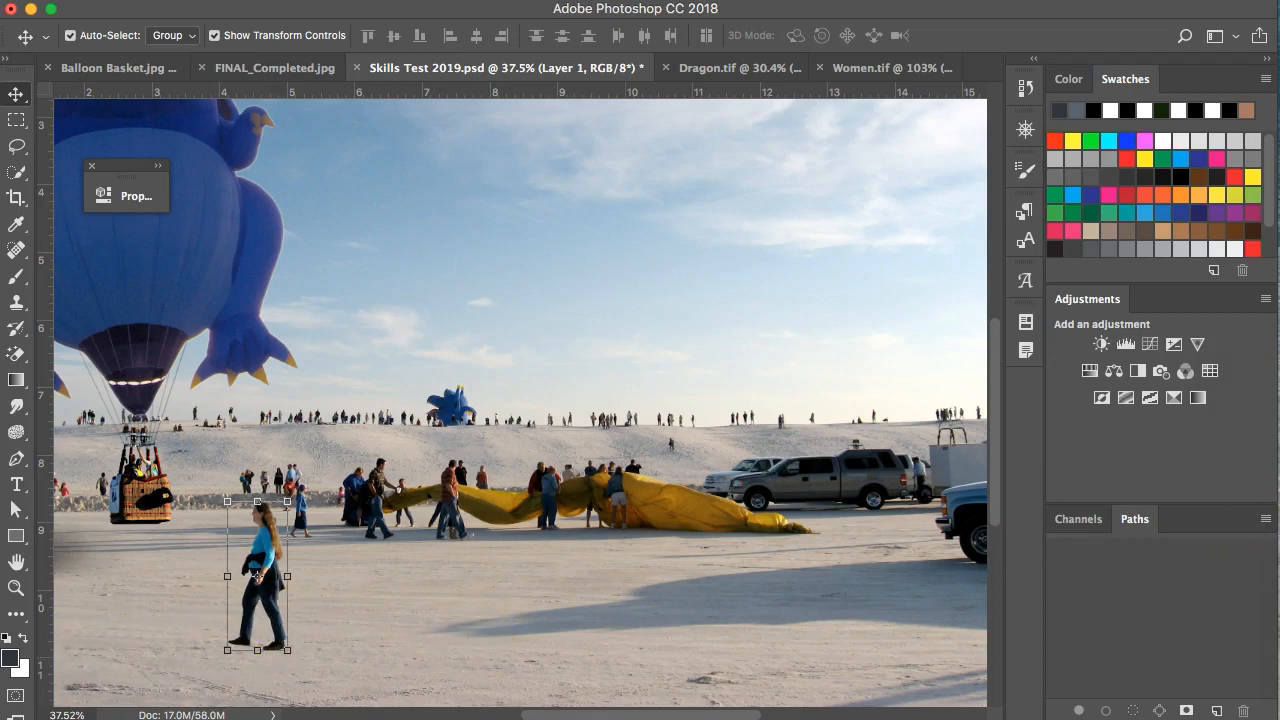
Rename the pasted Layer 1 to 'Woman'.
{"action": "left_click_drag", "start_coordinate": [1279, 8], "coordinate": [855, 4]}
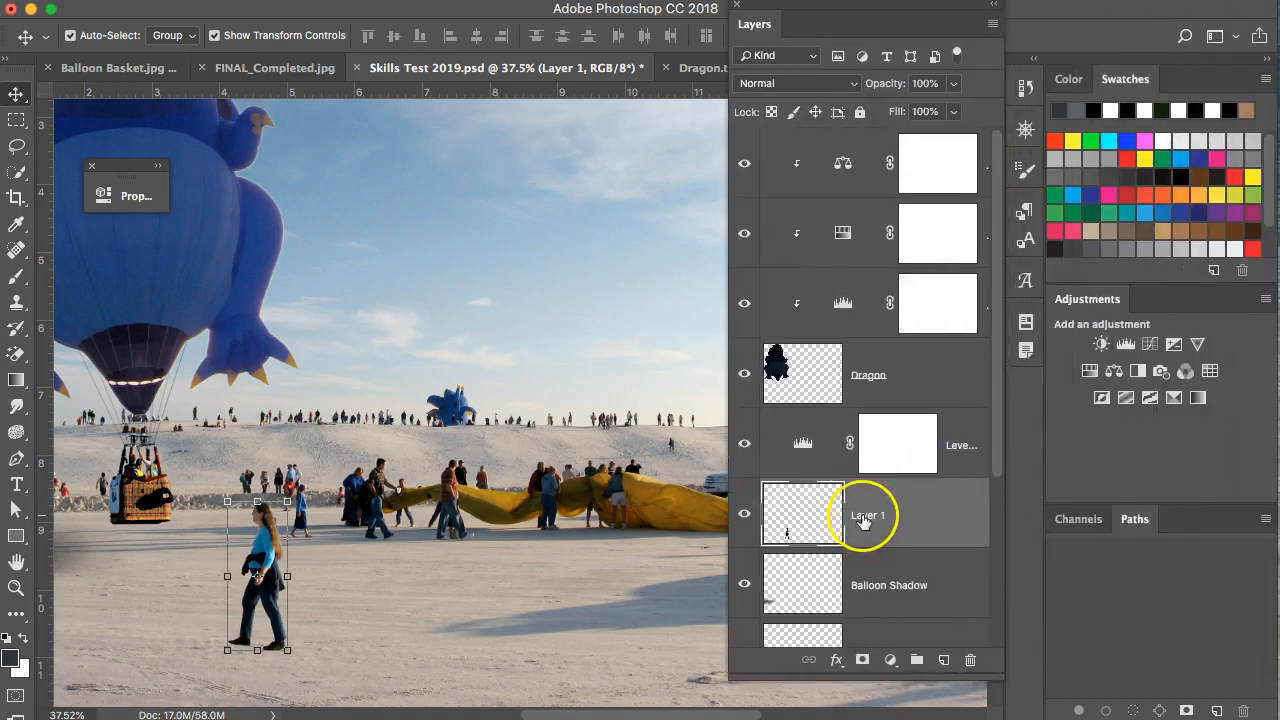
{"action": "left_click", "coordinate": [744, 513]}
{"action": "left_click", "coordinate": [744, 513]}
{"action": "double_click", "coordinate": [864, 516]}
{"action": "type", "text": "Woman"}
{"action": "left_click", "coordinate": [950, 516]}
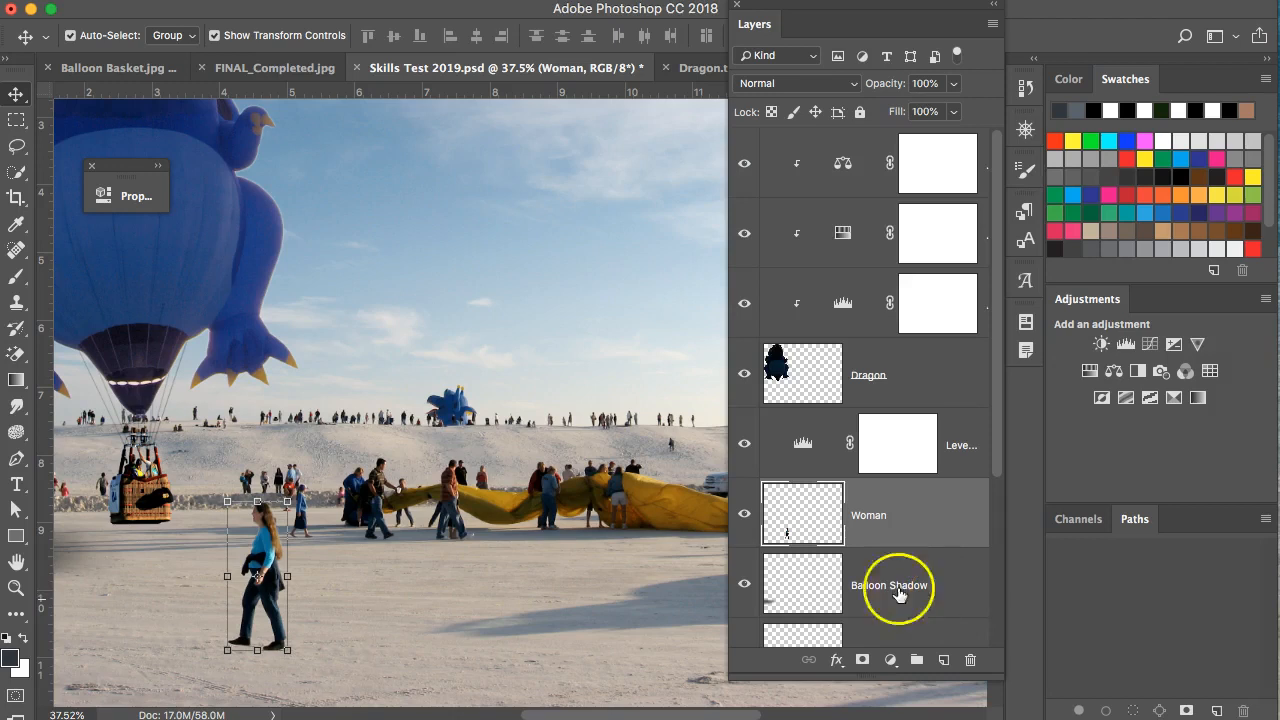
Move the shadow layer above Woman, name it 'Dragon Shadow', and select Woman.
{"action": "left_click_drag", "start_coordinate": [894, 580], "coordinate": [903, 492]}
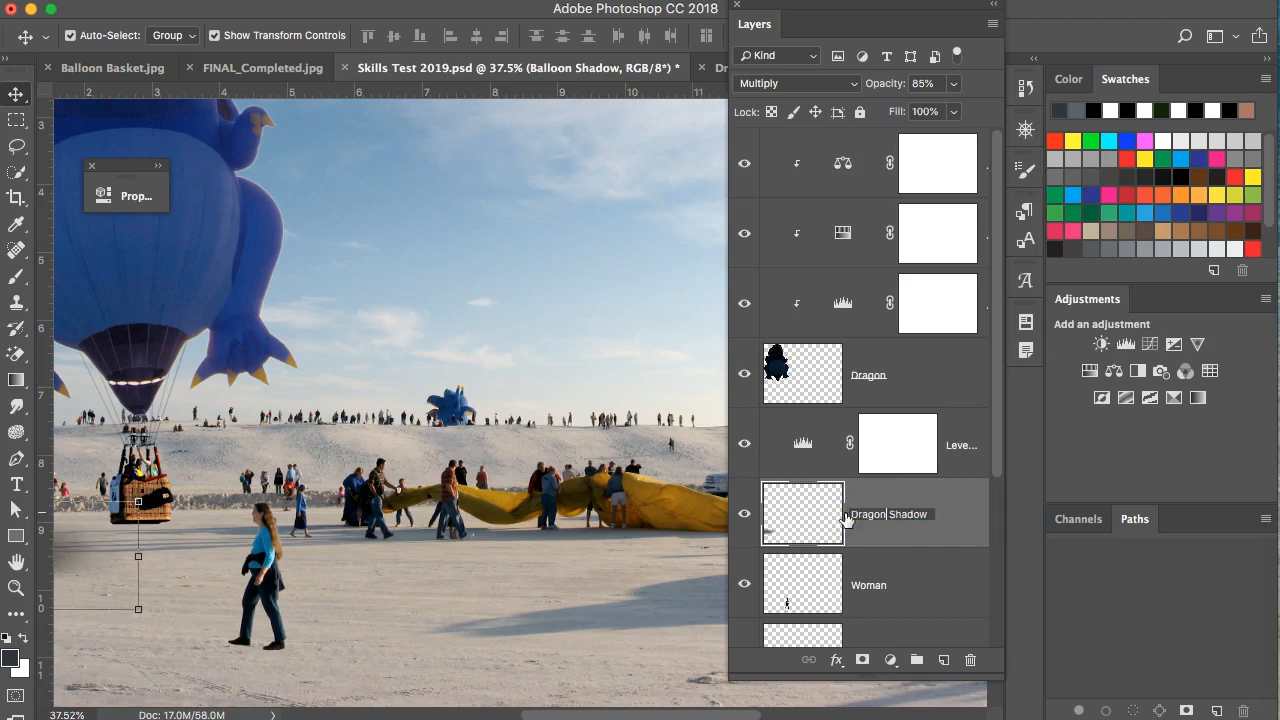
{"action": "left_click", "coordinate": [958, 540]}
{"action": "left_click", "coordinate": [914, 587]}
{"action": "scroll", "coordinate": [914, 590], "scroll_direction": "down", "scroll_amount": 1}
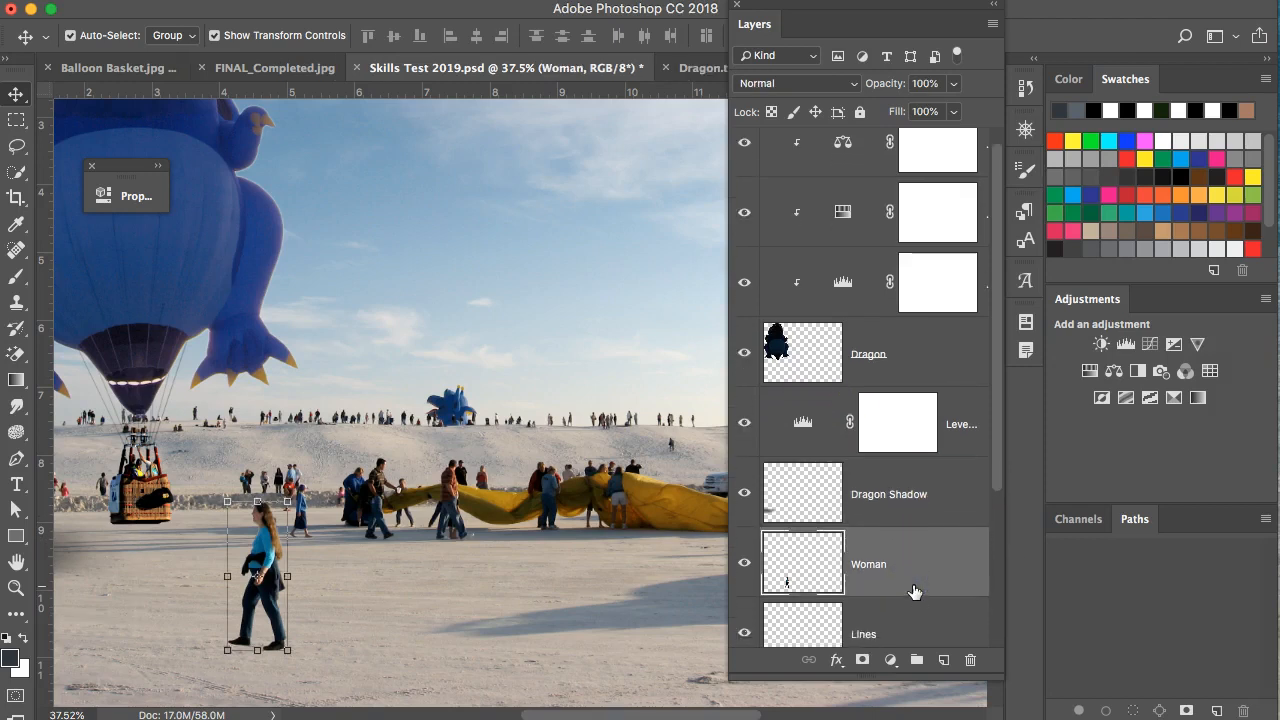
{"action": "scroll", "coordinate": [914, 592], "scroll_direction": "down", "scroll_amount": 1}
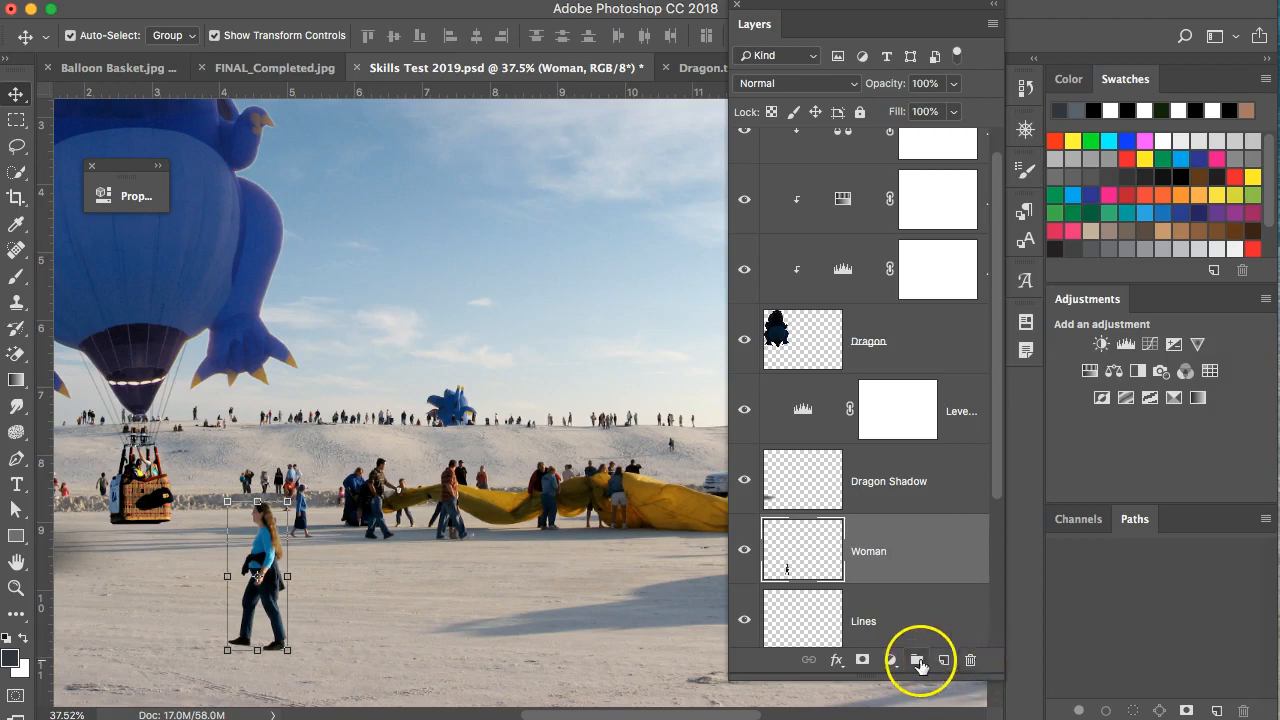
Add a new empty layer above Woman and name it 'Woman Shadow'.
{"action": "key", "text": "super"}
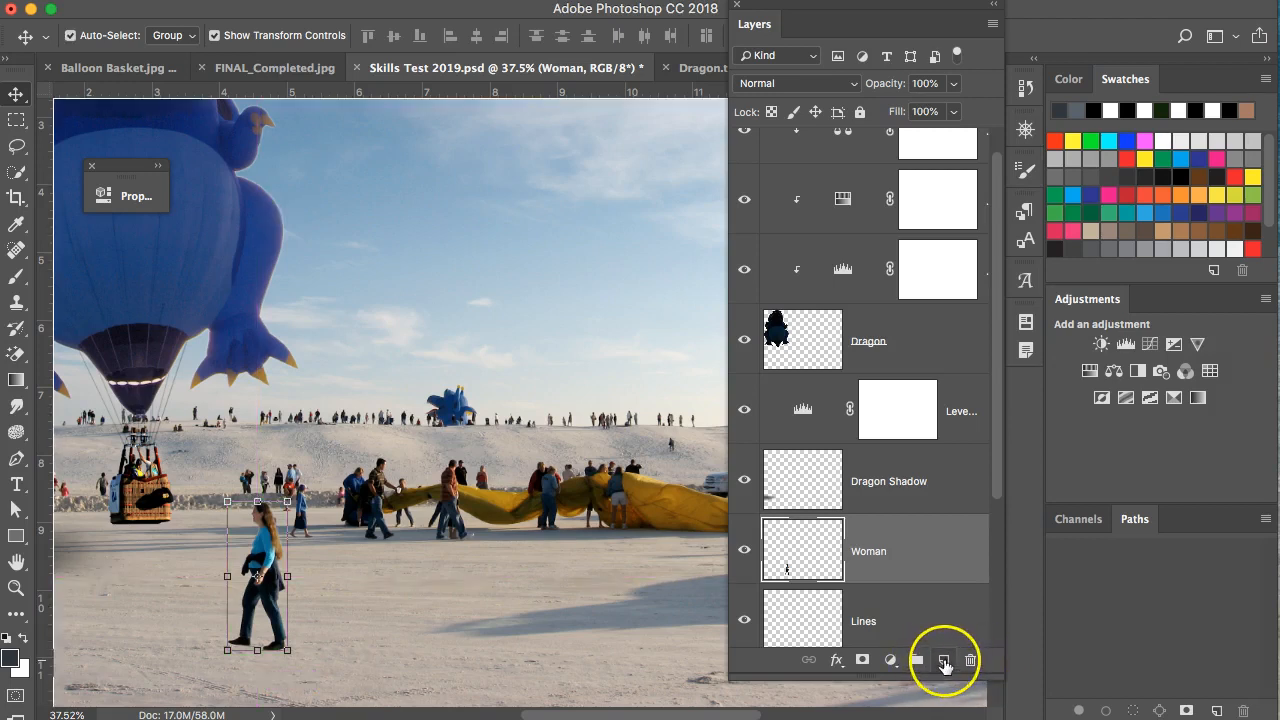
{"action": "left_click", "coordinate": [944, 661]}
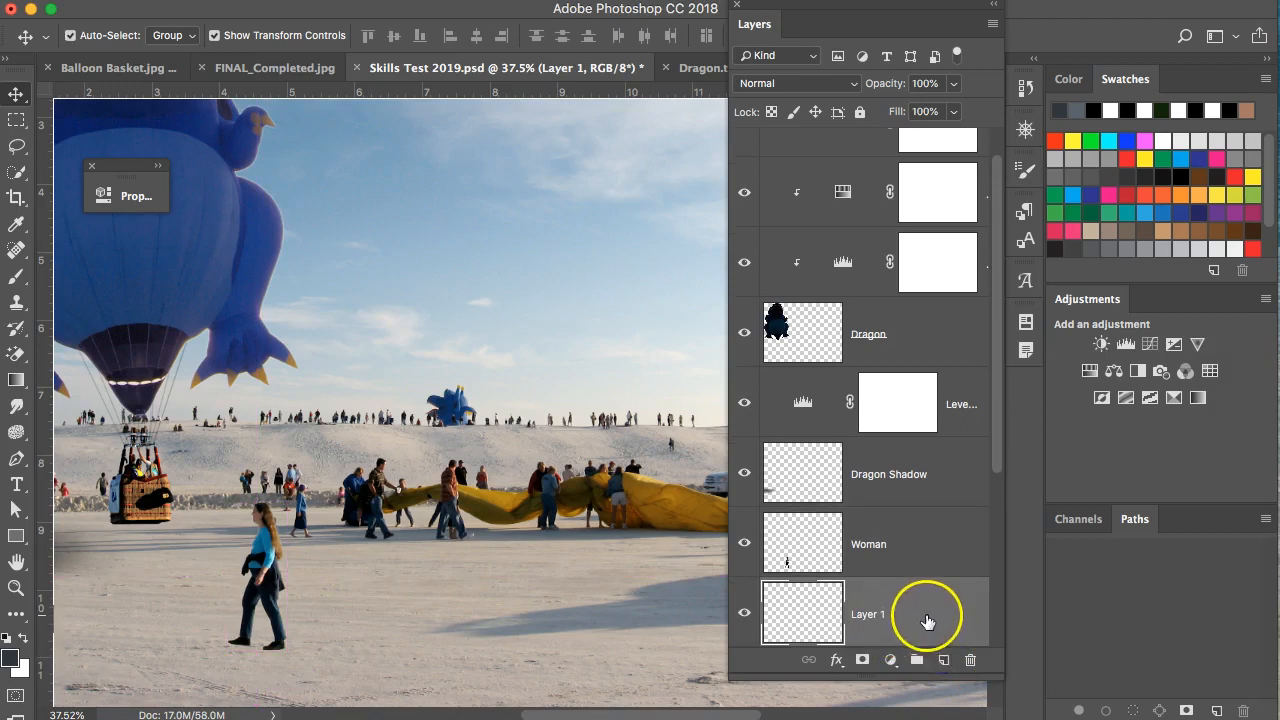
{"action": "mouse_move", "coordinate": [920, 626]}
{"action": "left_mouse_down"}
{"action": "mouse_move", "coordinate": [944, 659]}
{"action": "mouse_move", "coordinate": [931, 620]}
{"action": "left_mouse_up"}
{"action": "key", "text": "super+z"}
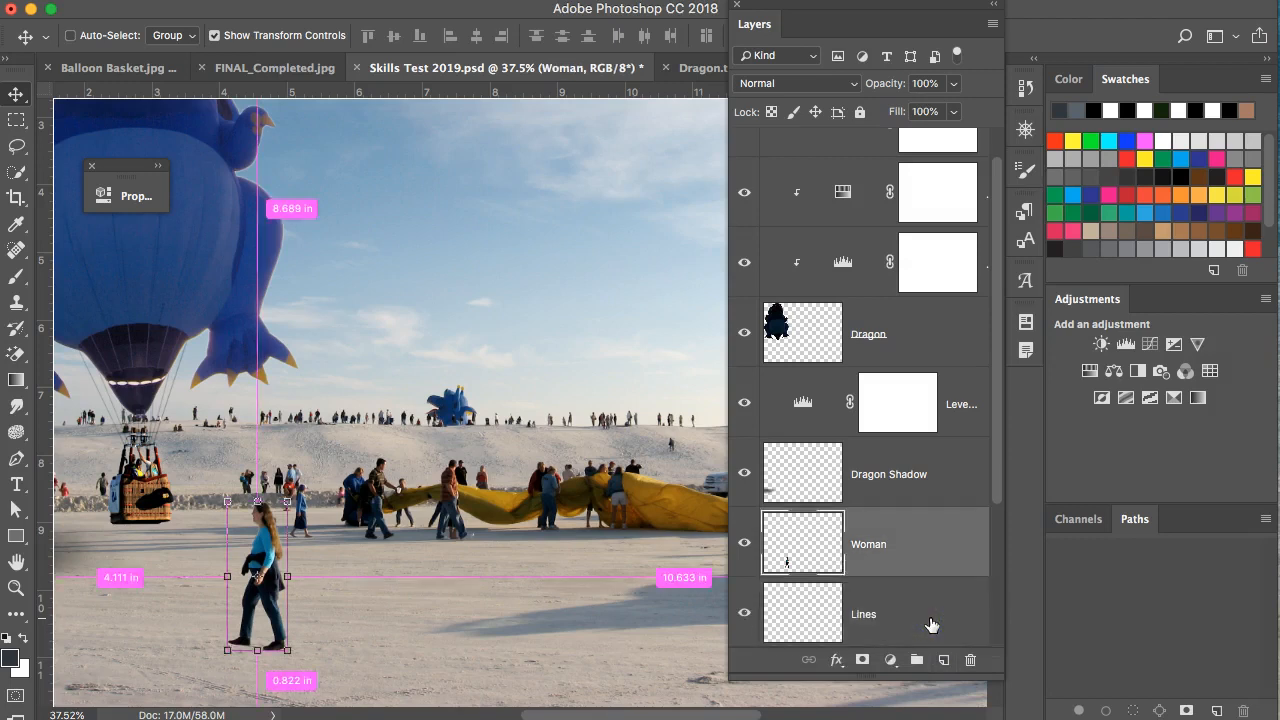
{"action": "left_click", "coordinate": [944, 661]}
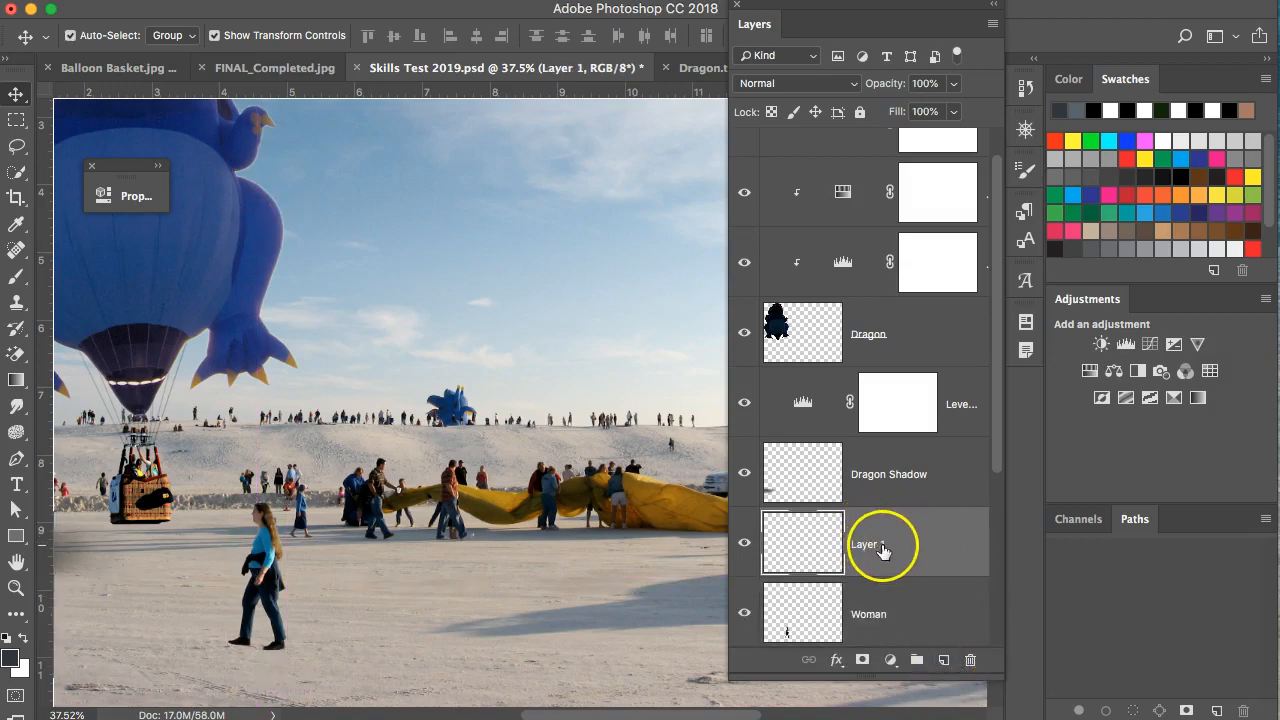
{"action": "double_click", "coordinate": [866, 543]}
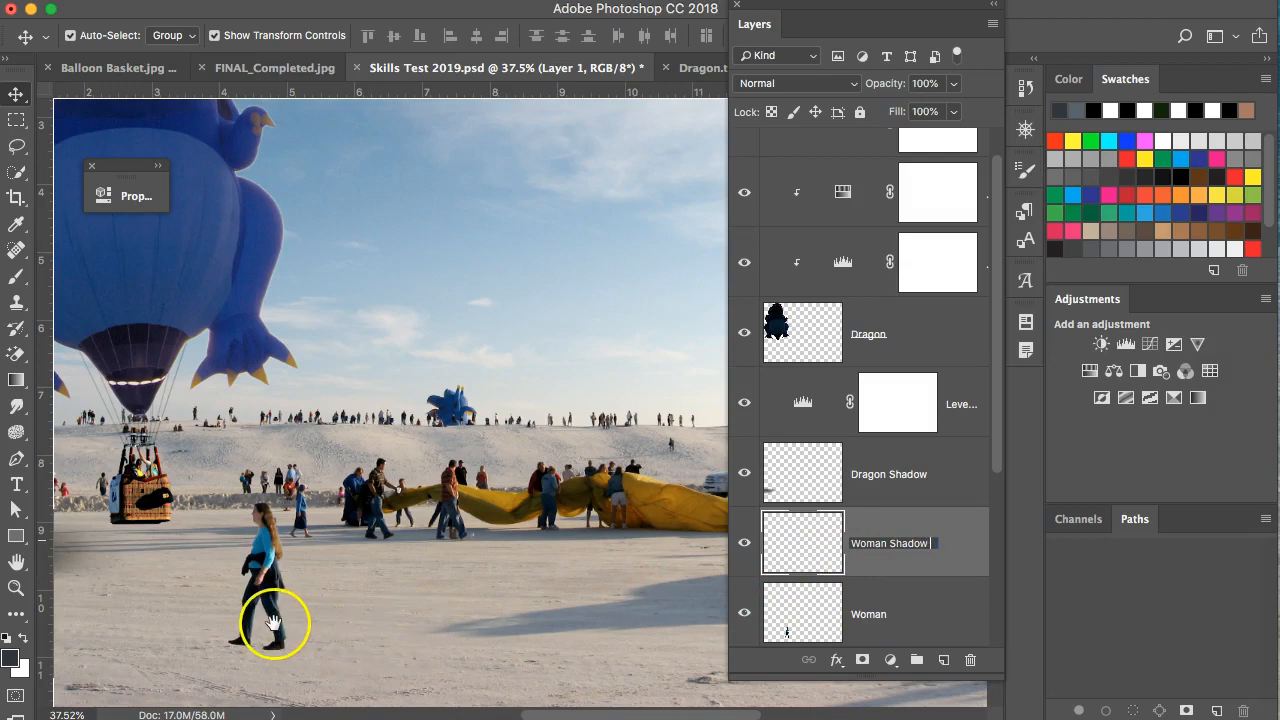
{"action": "key", "text": "Return"}
{"action": "scroll", "coordinate": [285, 640], "scroll_direction": "up", "scroll_amount": 3}
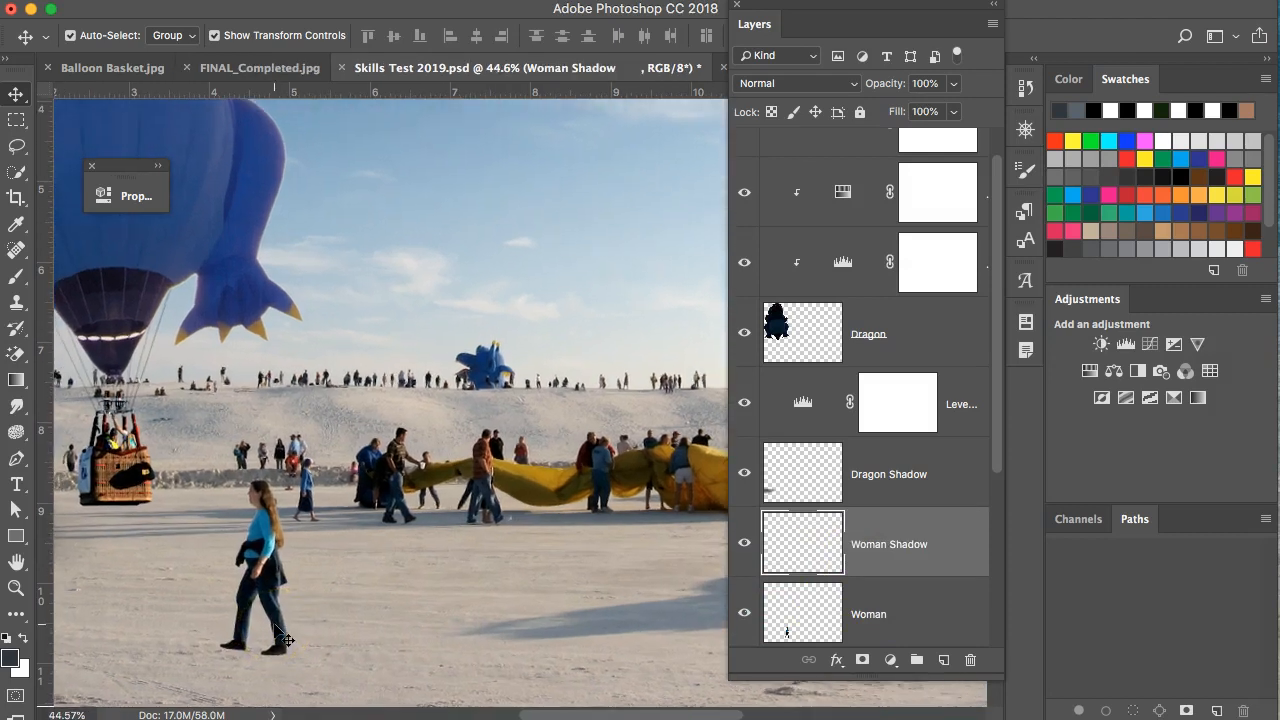
Move the Layers panel to the right edge, recentre on the woman, and pick the Brush tool.
{"action": "left_click_drag", "start_coordinate": [305, 622], "coordinate": [514, 609]}
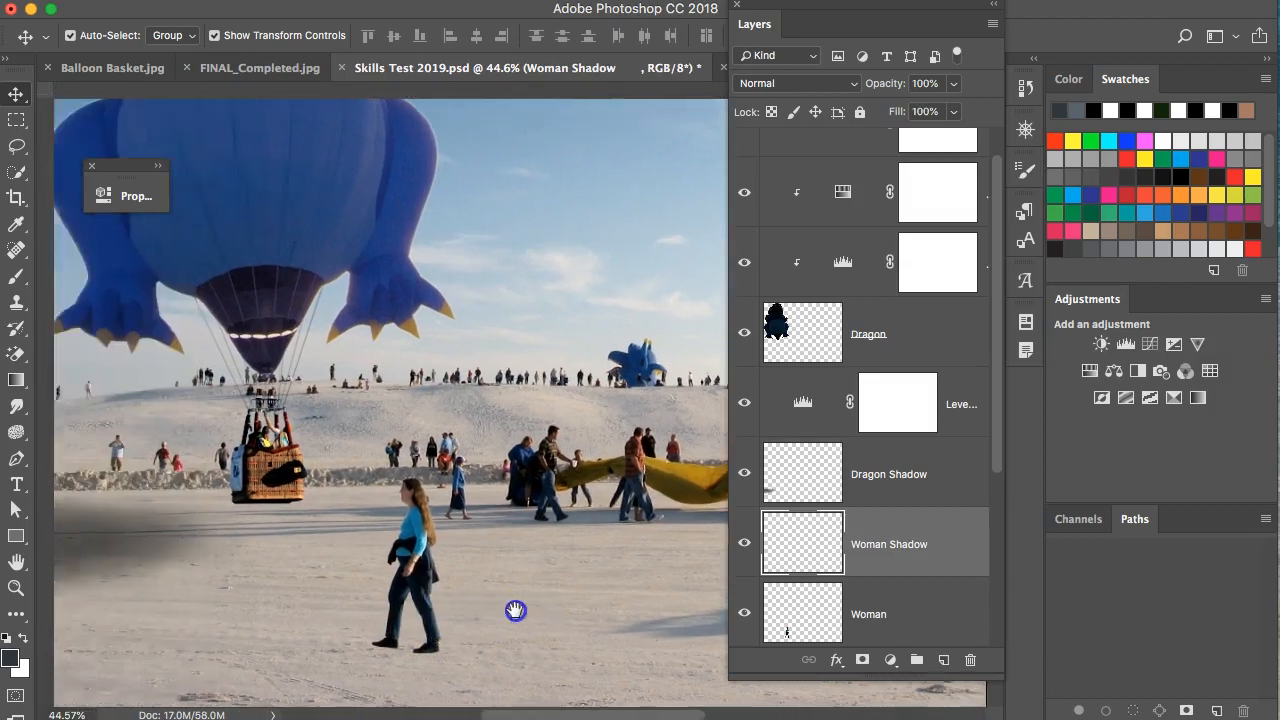
{"action": "scroll", "coordinate": [537, 595], "scroll_direction": "up", "scroll_amount": 2}
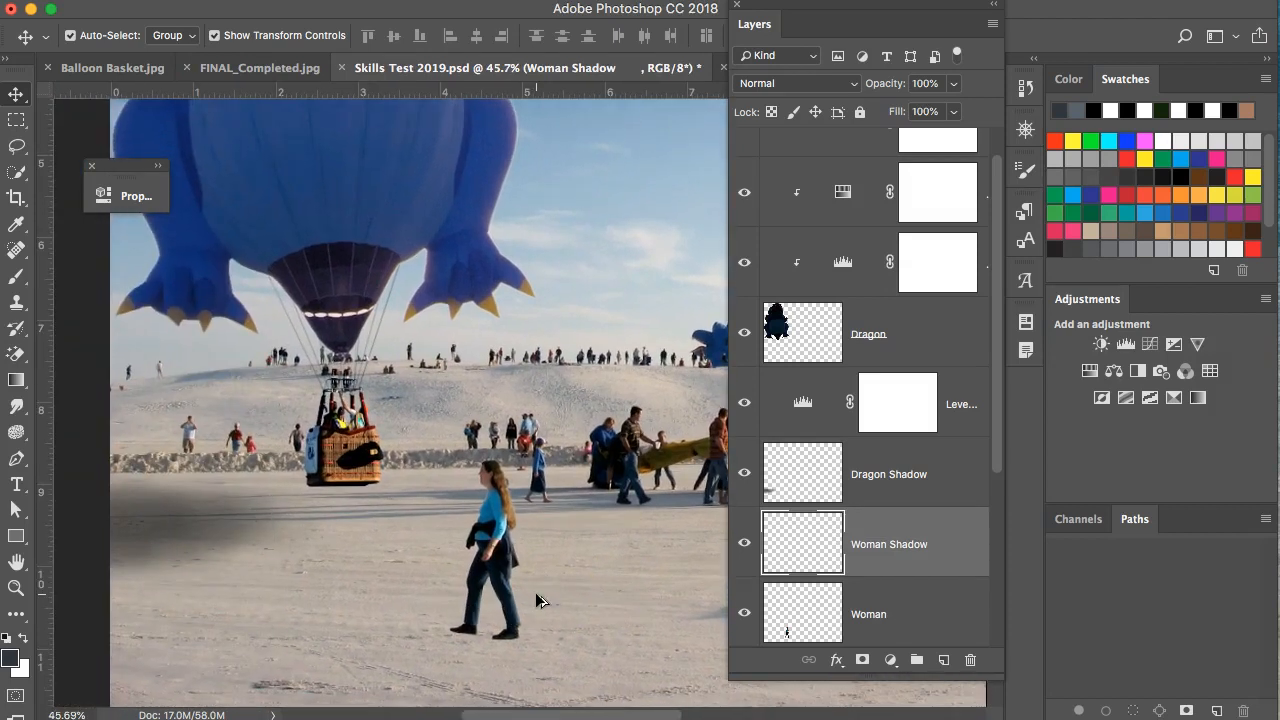
{"action": "scroll", "coordinate": [555, 591], "scroll_direction": "right", "scroll_amount": 1}
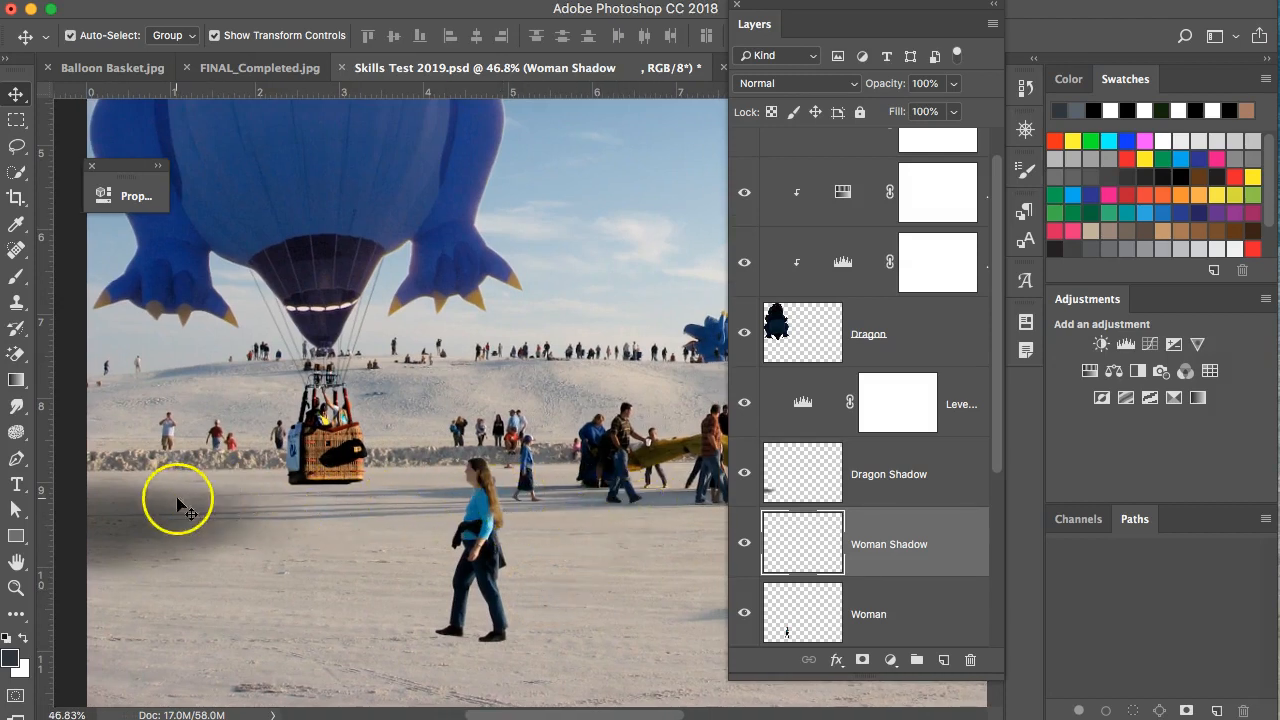
{"action": "left_click_drag", "start_coordinate": [882, 12], "coordinate": [1279, 20]}
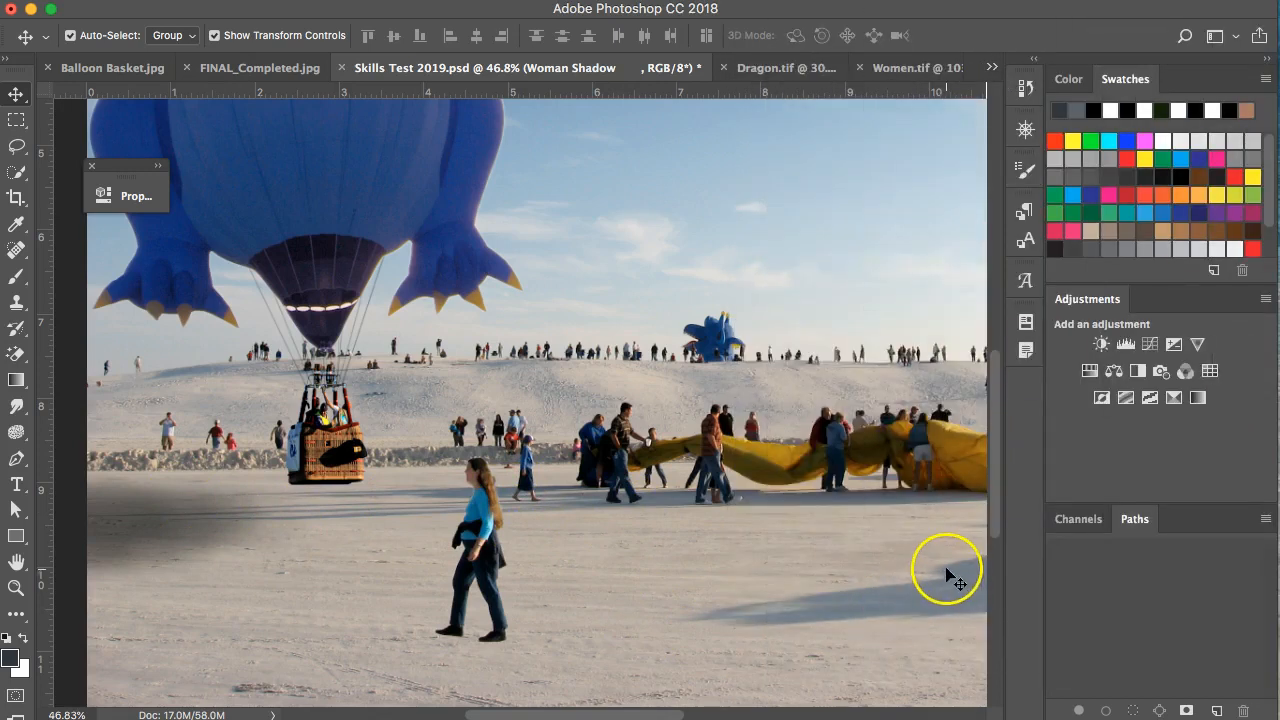
{"action": "left_click_drag", "start_coordinate": [946, 566], "coordinate": [483, 557]}
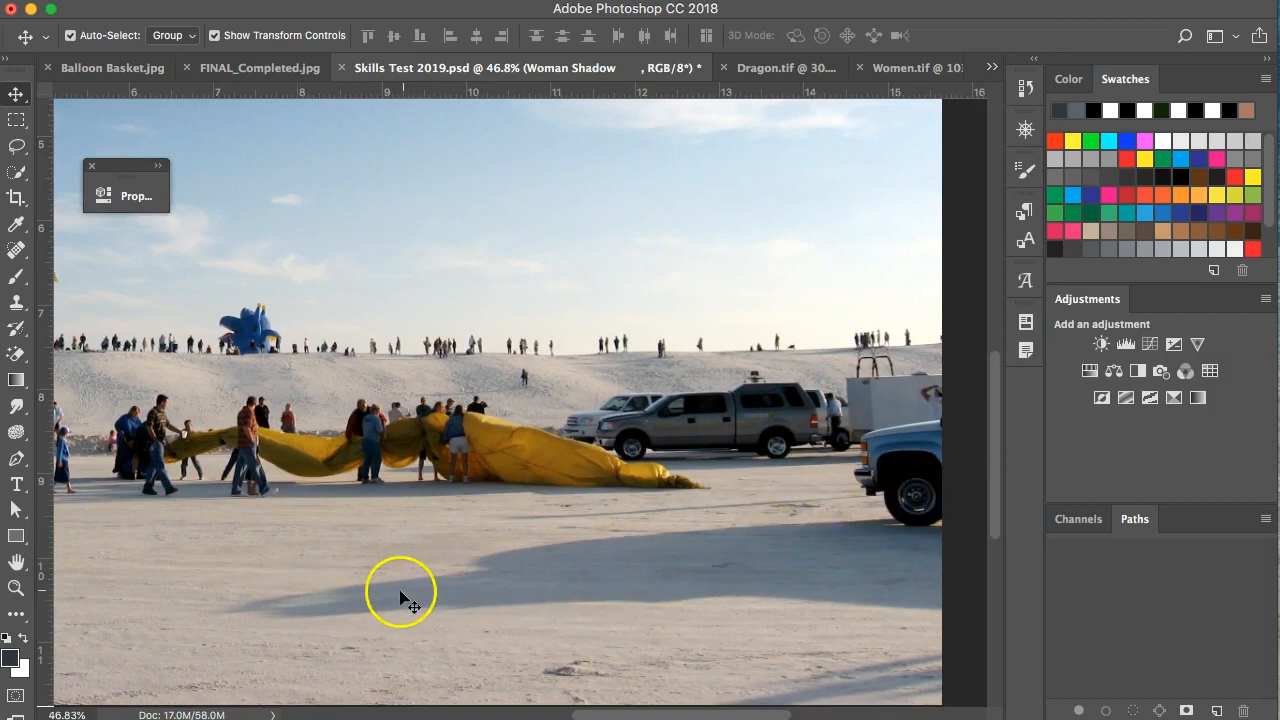
{"action": "left_click_drag", "start_coordinate": [323, 543], "coordinate": [883, 486]}
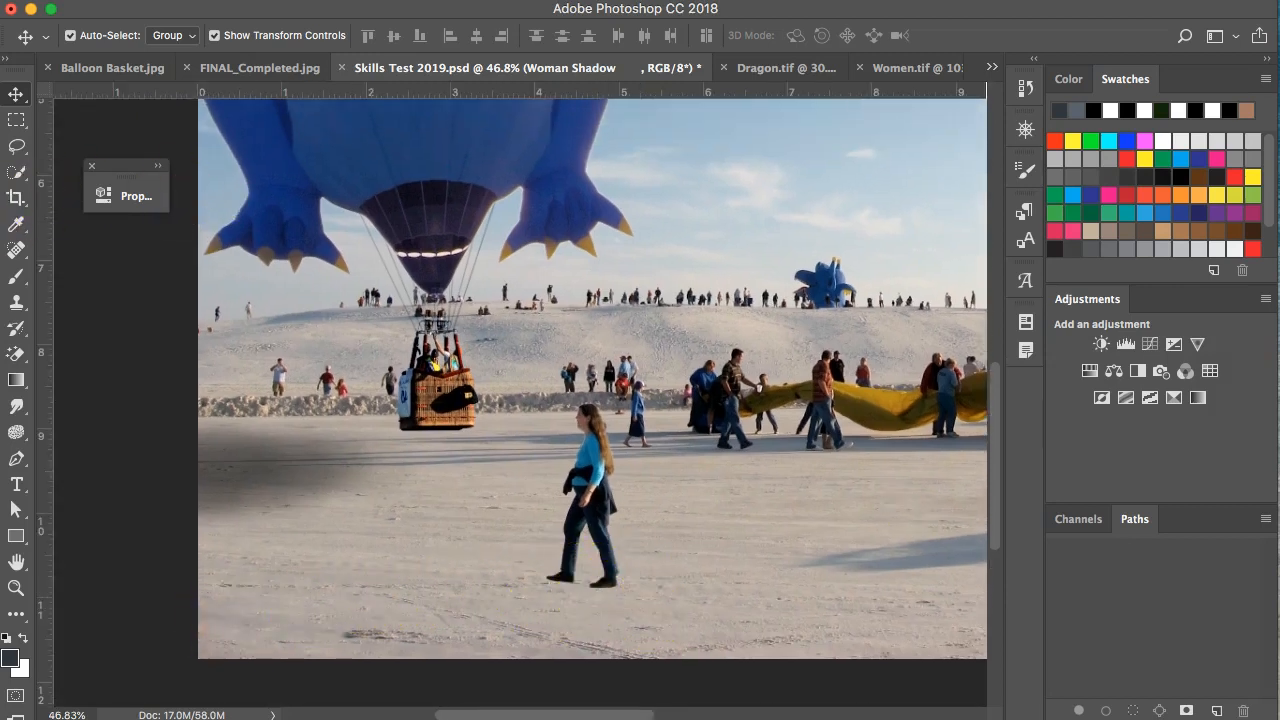
{"action": "left_click", "coordinate": [16, 278]}
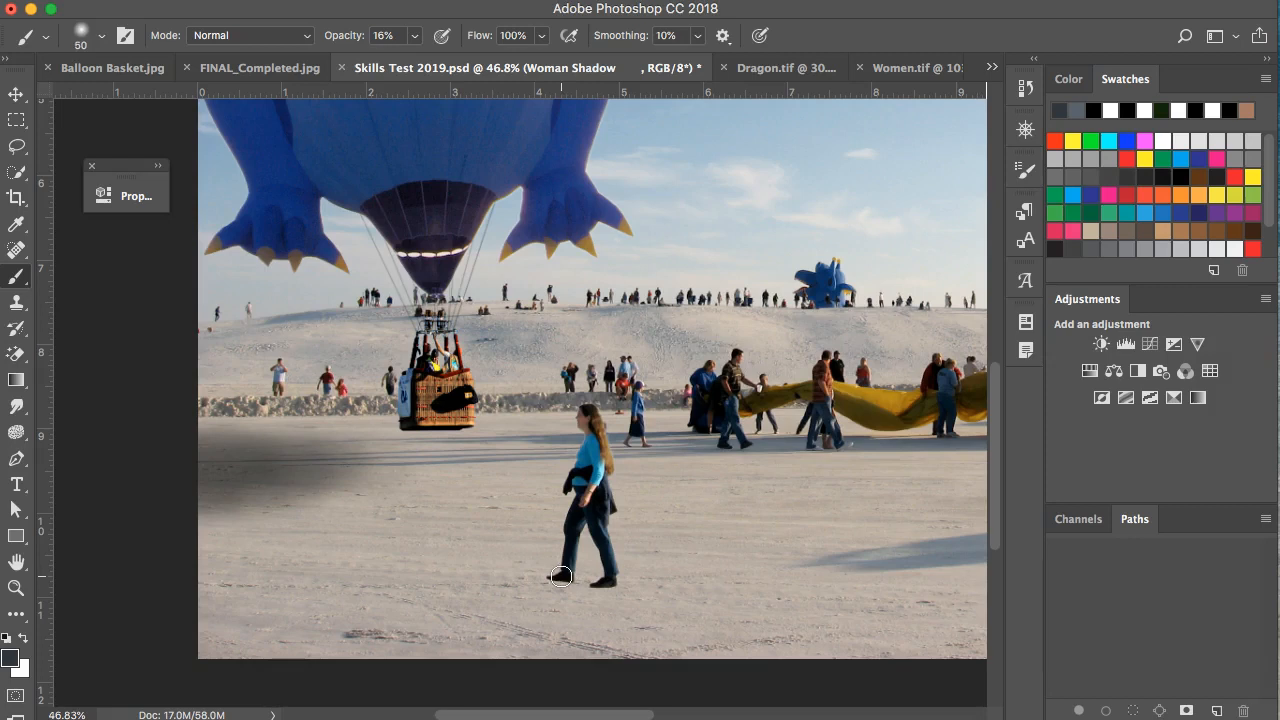
Paint straight shadow strokes from the woman's shoes toward the lower left.
{"action": "scroll", "coordinate": [561, 576], "scroll_direction": "down", "scroll_amount": 1}
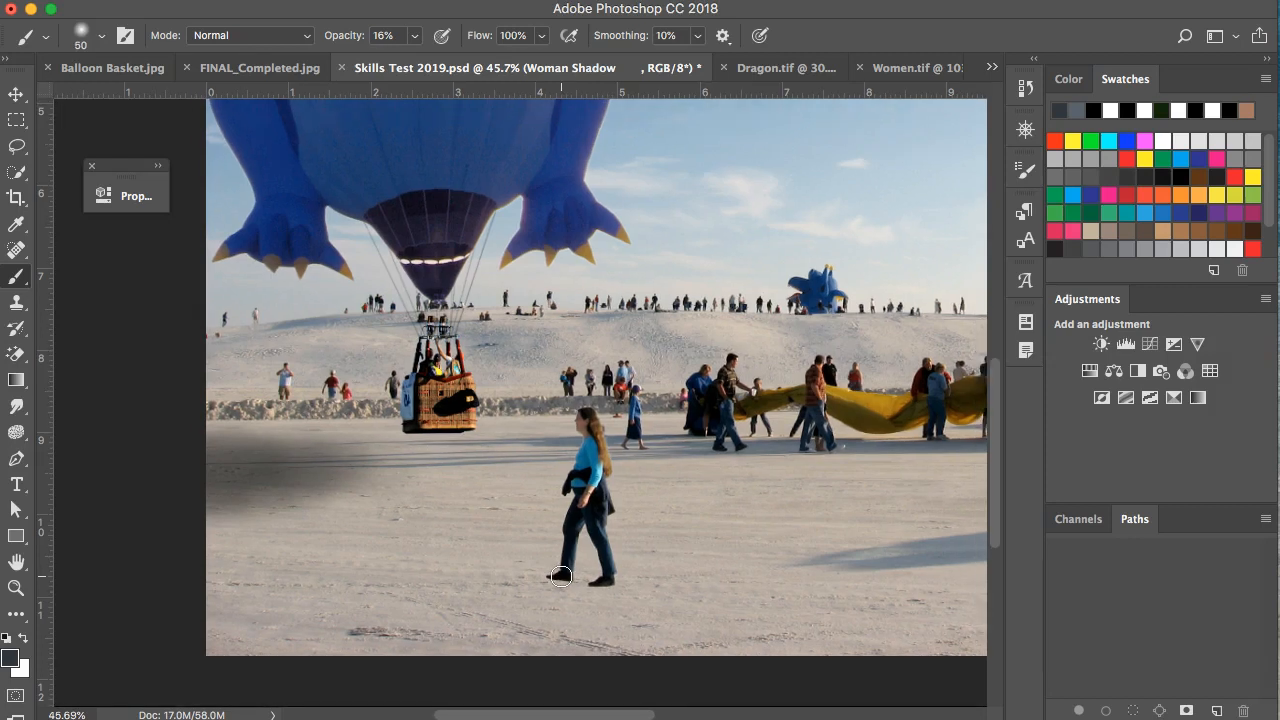
{"action": "left_click", "coordinate": [566, 576]}
{"action": "scroll", "coordinate": [565, 576], "scroll_direction": "up", "scroll_amount": 3}
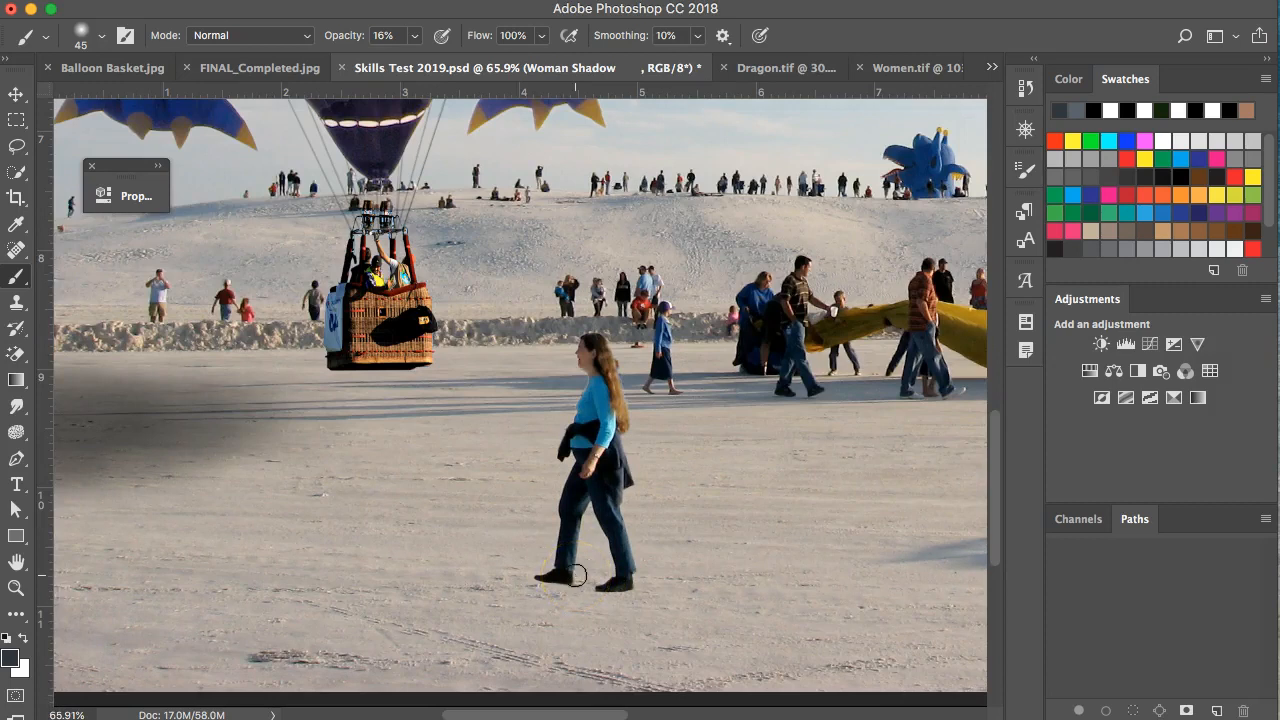
{"action": "left_click_drag", "start_coordinate": [531, 565], "coordinate": [715, 521]}
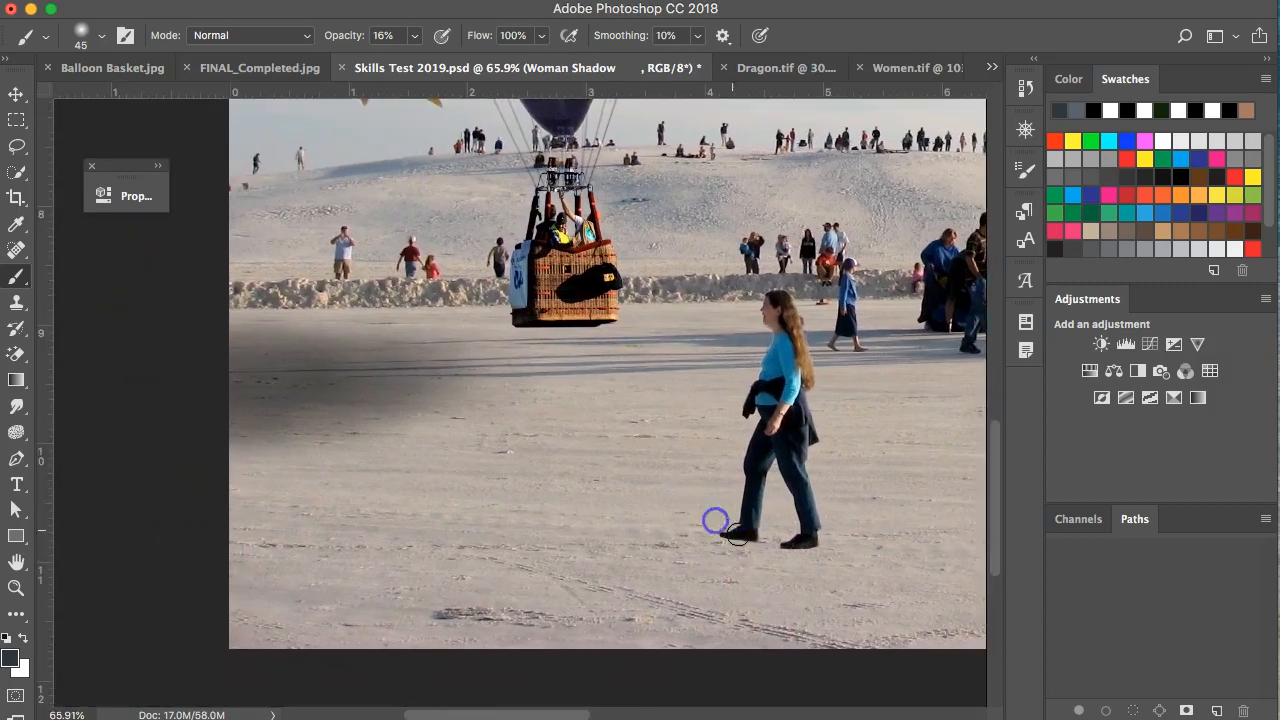
{"action": "scroll", "coordinate": [736, 537], "scroll_direction": "up", "scroll_amount": 1}
{"action": "left_click", "coordinate": [752, 533]}
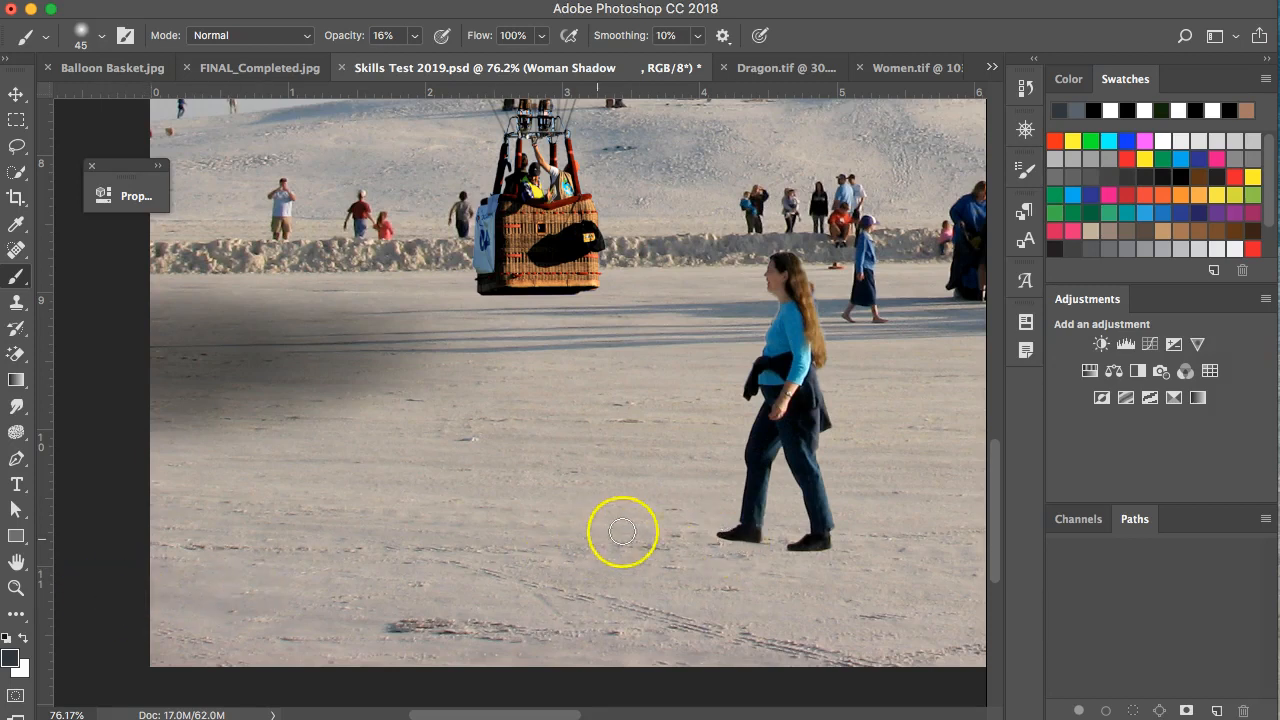
{"action": "left_click", "coordinate": [121, 615], "text": "shift"}
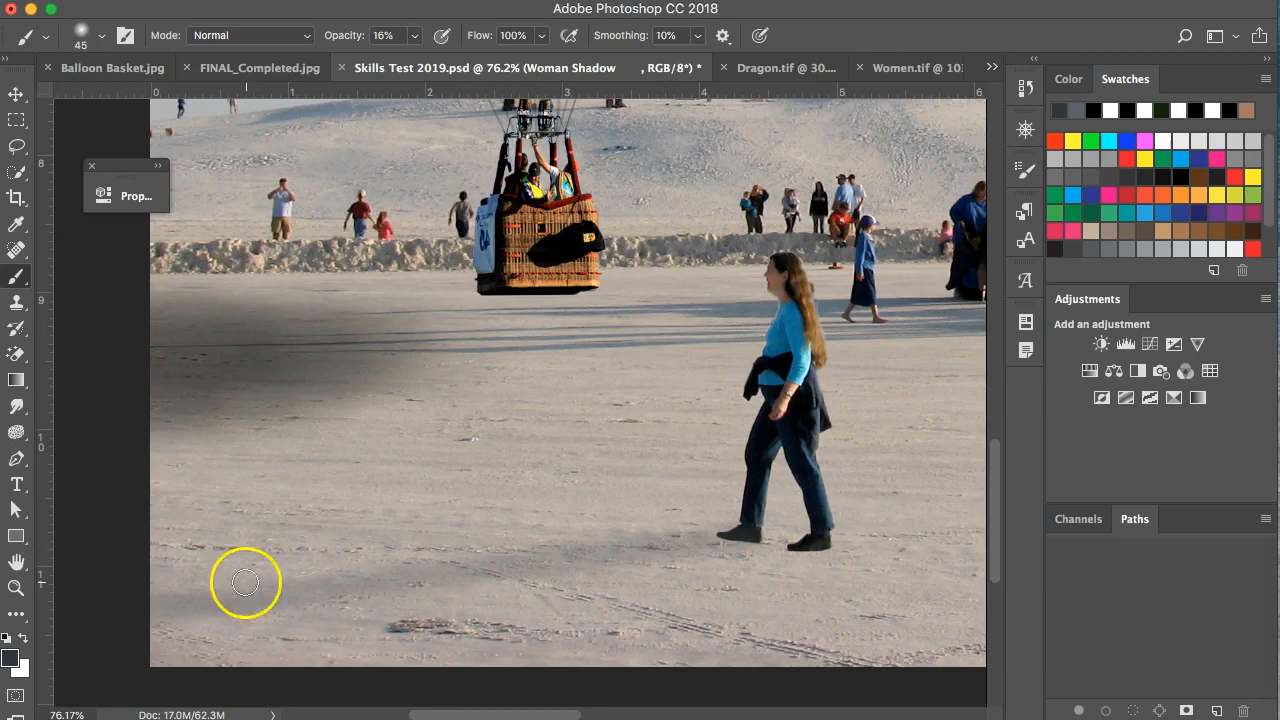
{"action": "left_click", "coordinate": [154, 603], "text": "shift"}
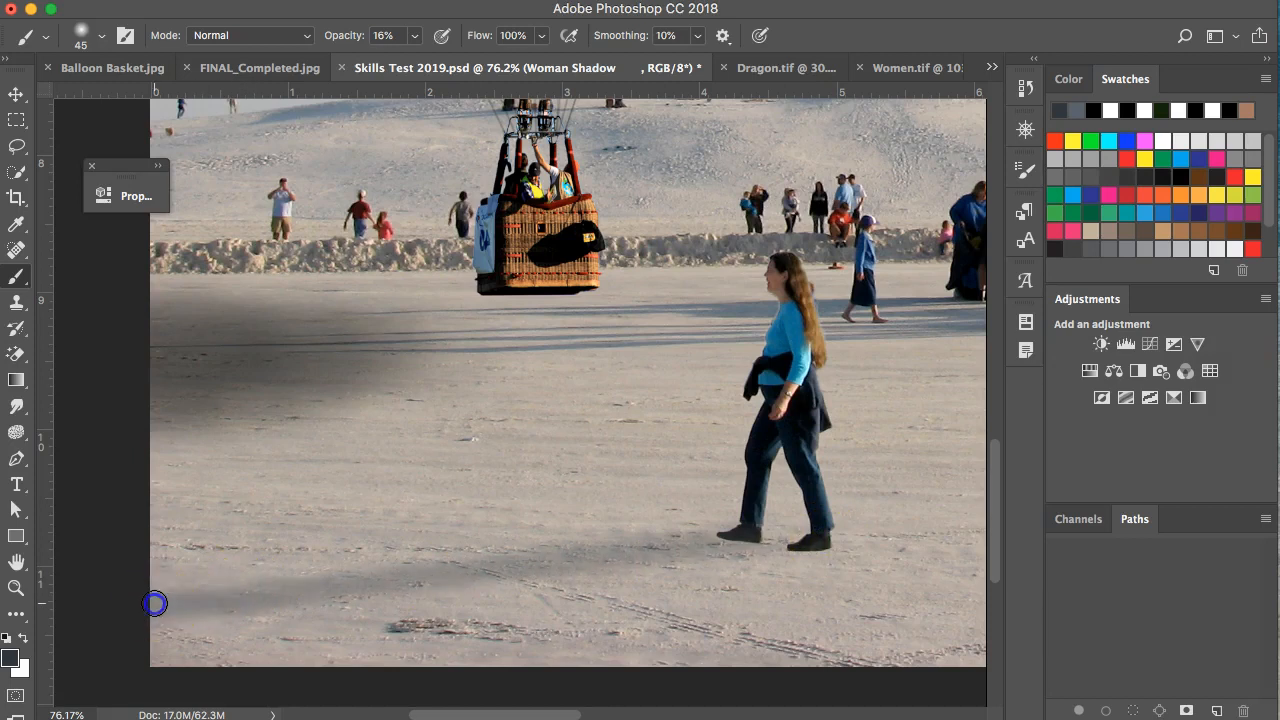
{"action": "left_click", "coordinate": [818, 541]}
{"action": "left_click", "coordinate": [140, 592], "text": "shift"}
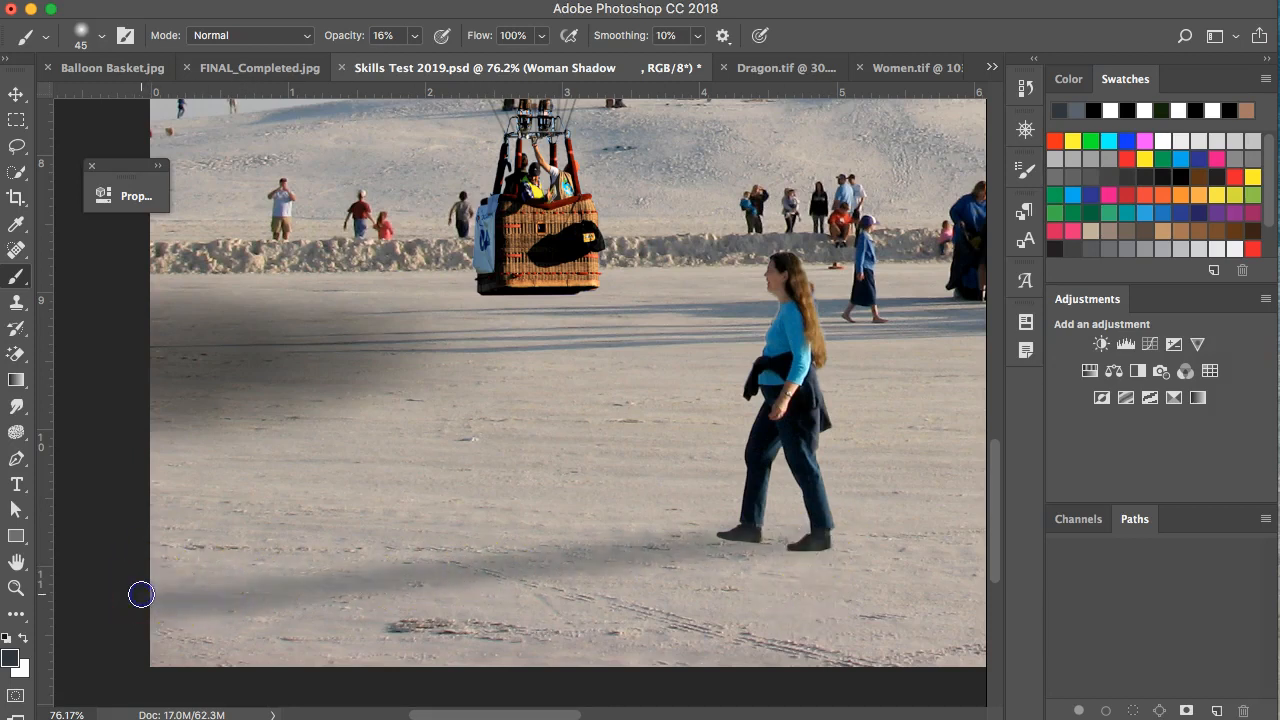
With a smaller brush, darken the shadow band up to her shoes and dock the Layers panel back.
{"action": "key", "text": "bracketleft"}
{"action": "key", "text": "bracketleft"}
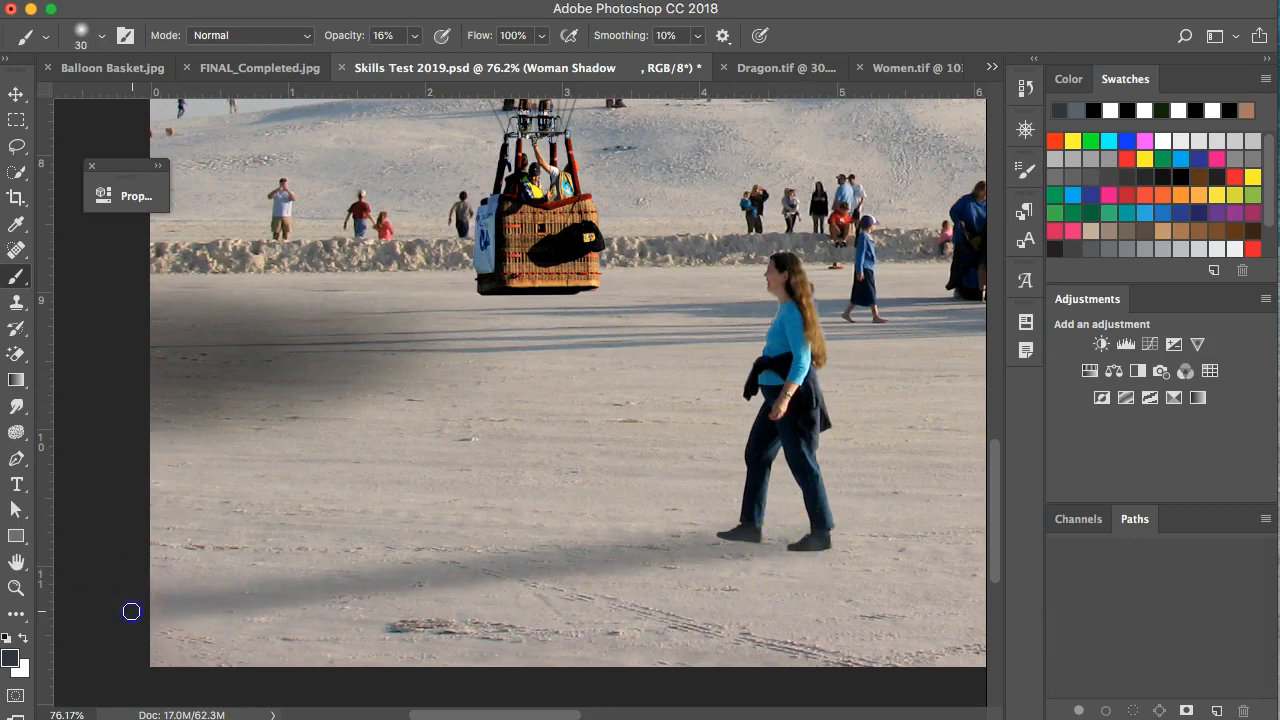
{"action": "mouse_move", "coordinate": [220, 550]}
{"action": "left_mouse_down"}
{"action": "mouse_move", "coordinate": [65, 571]}
{"action": "mouse_move", "coordinate": [137, 588]}
{"action": "left_mouse_up"}
{"action": "mouse_move", "coordinate": [435, 619]}
{"action": "left_mouse_down"}
{"action": "mouse_move", "coordinate": [682, 614]}
{"action": "mouse_move", "coordinate": [823, 540]}
{"action": "mouse_move", "coordinate": [763, 560]}
{"action": "left_mouse_up"}
{"action": "scroll", "coordinate": [768, 559], "scroll_direction": "up", "scroll_amount": 3}
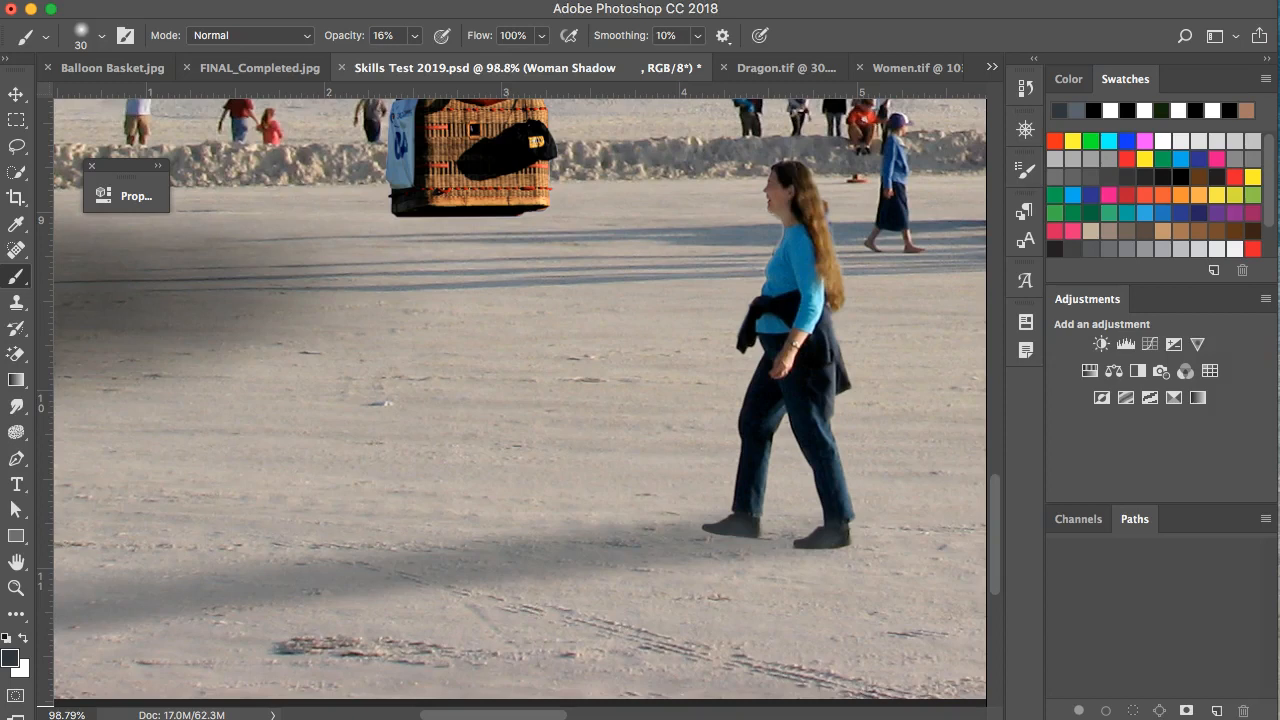
{"action": "left_click_drag", "start_coordinate": [1279, 36], "coordinate": [1137, 13]}
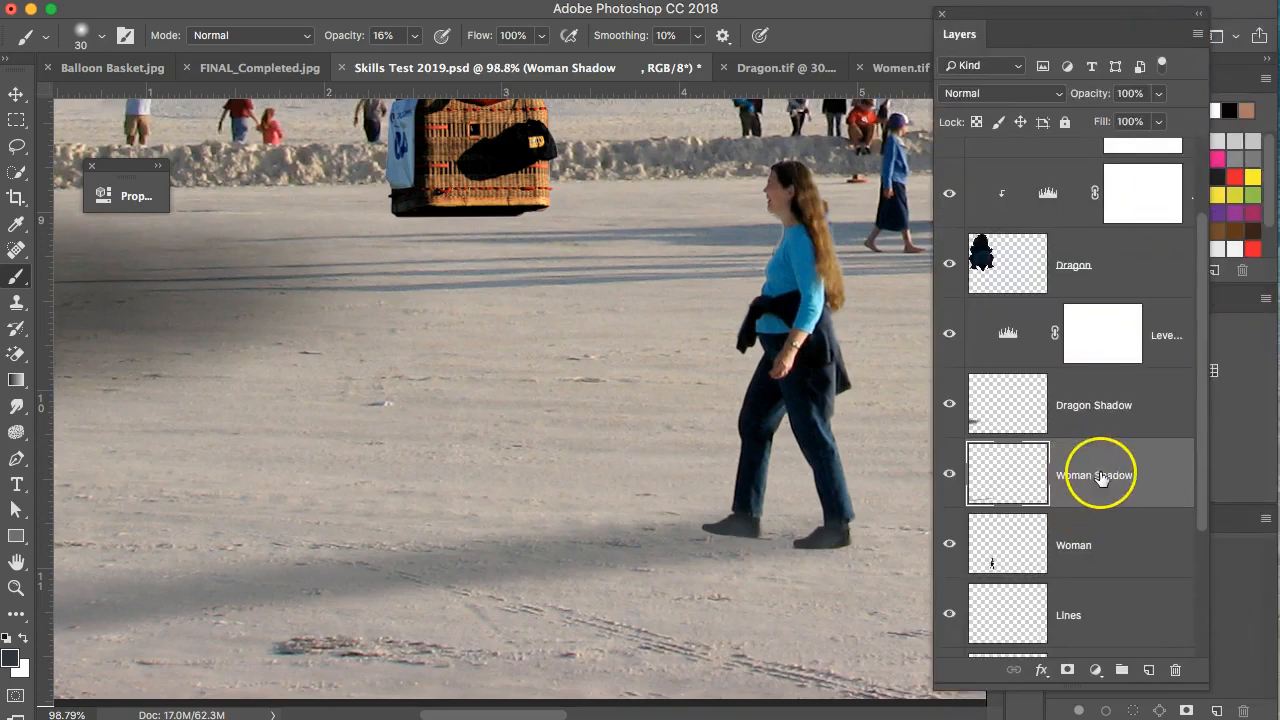
Move the Woman Shadow layer beneath the Woman layer and paint shadow around her shoes.
{"action": "left_click", "coordinate": [949, 543]}
{"action": "left_click", "coordinate": [949, 543]}
{"action": "left_click_drag", "start_coordinate": [1106, 488], "coordinate": [1110, 578]}
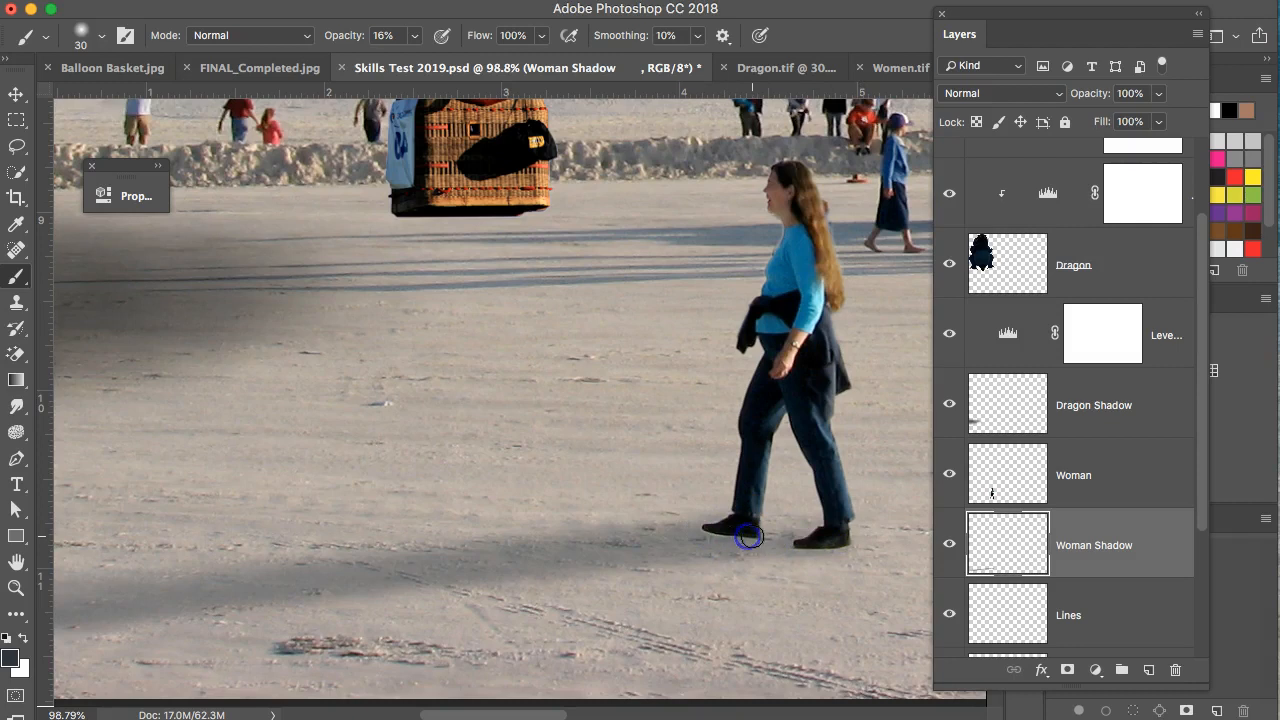
{"action": "mouse_move", "coordinate": [755, 535]}
{"action": "left_mouse_down"}
{"action": "mouse_move", "coordinate": [600, 549]}
{"action": "mouse_move", "coordinate": [756, 546]}
{"action": "mouse_move", "coordinate": [764, 533]}
{"action": "mouse_move", "coordinate": [851, 544]}
{"action": "mouse_move", "coordinate": [789, 544]}
{"action": "mouse_move", "coordinate": [805, 549]}
{"action": "mouse_move", "coordinate": [862, 542]}
{"action": "mouse_move", "coordinate": [740, 551]}
{"action": "mouse_move", "coordinate": [902, 548]}
{"action": "mouse_move", "coordinate": [820, 549]}
{"action": "left_mouse_up"}
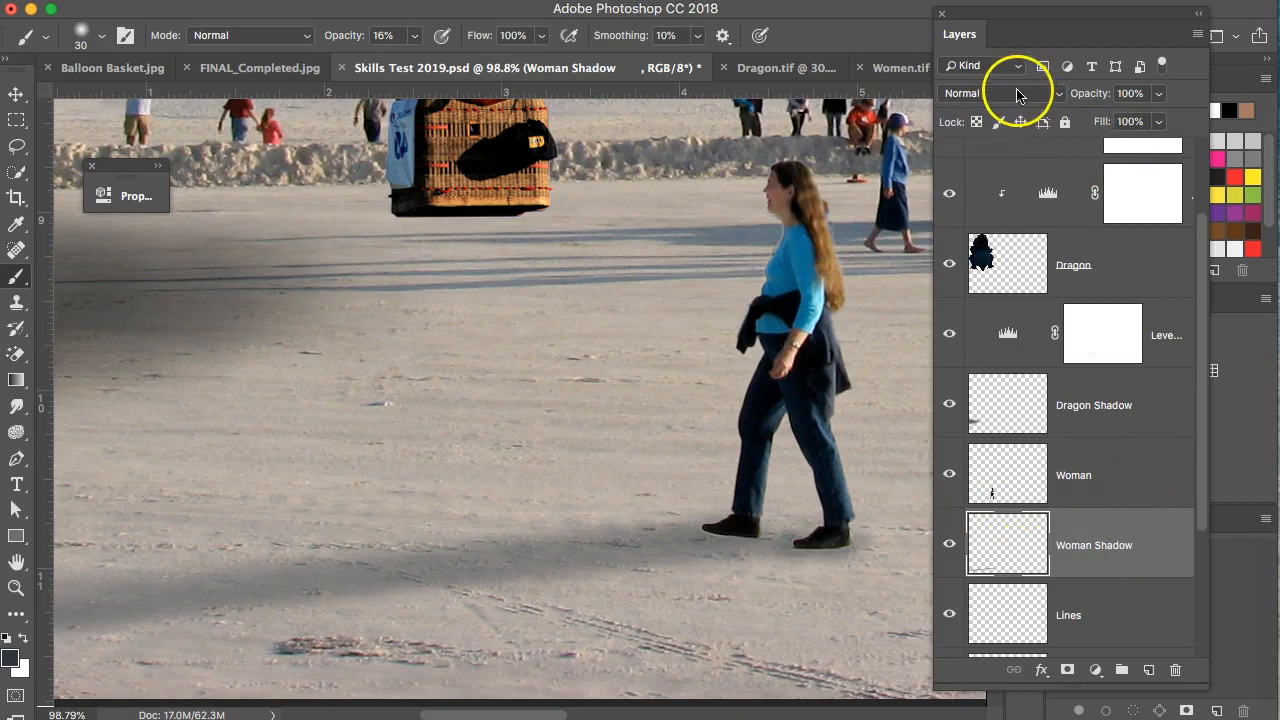
Set the Woman Shadow layer's blend mode to Multiply.
{"action": "left_click", "coordinate": [1112, 411]}
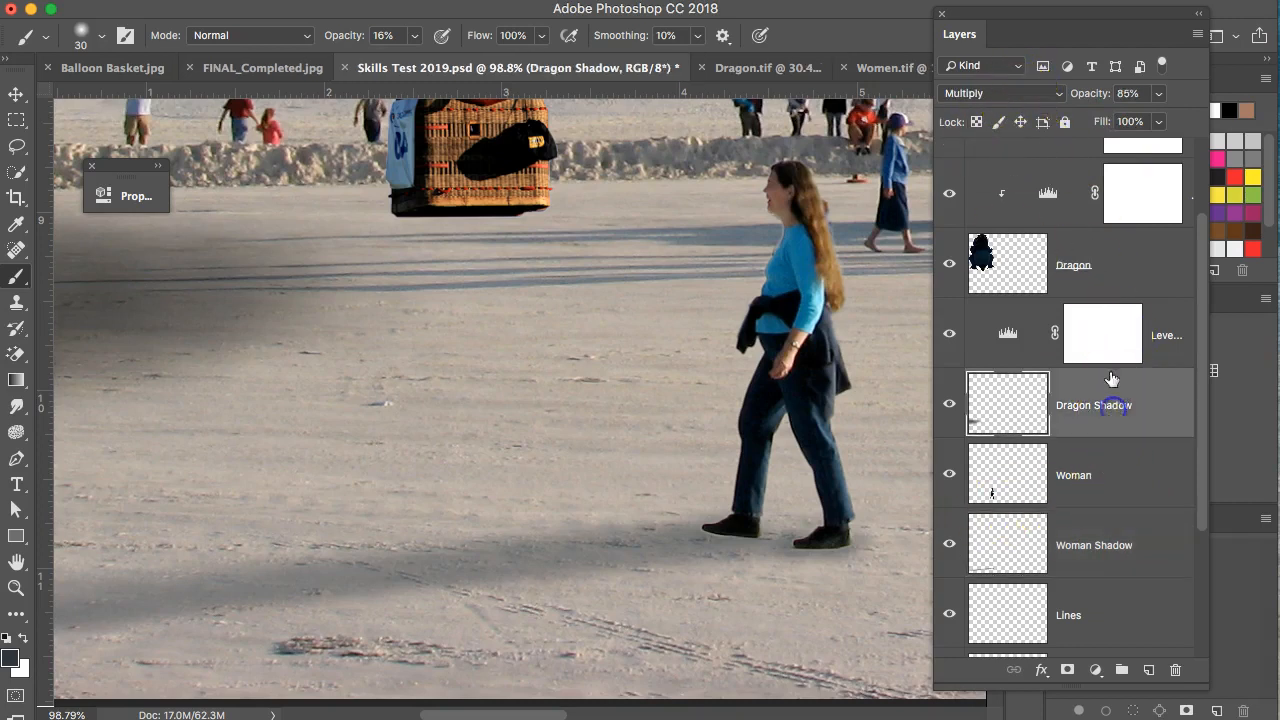
{"action": "left_click", "coordinate": [1096, 550]}
{"action": "left_click", "coordinate": [1040, 94]}
{"action": "left_click", "coordinate": [1006, 149]}
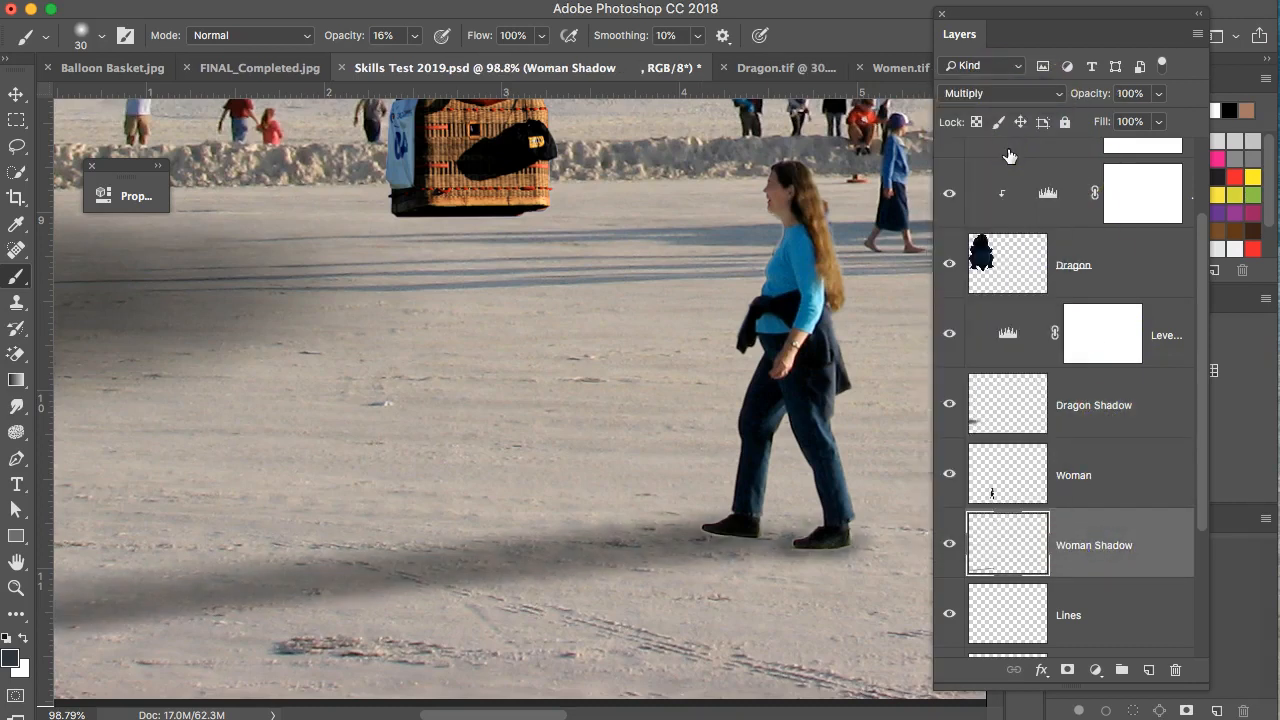
Sample the sand as the foreground colour and revert Woman Shadow to Normal blending.
{"action": "scroll", "coordinate": [626, 514], "scroll_direction": "down", "scroll_amount": 1}
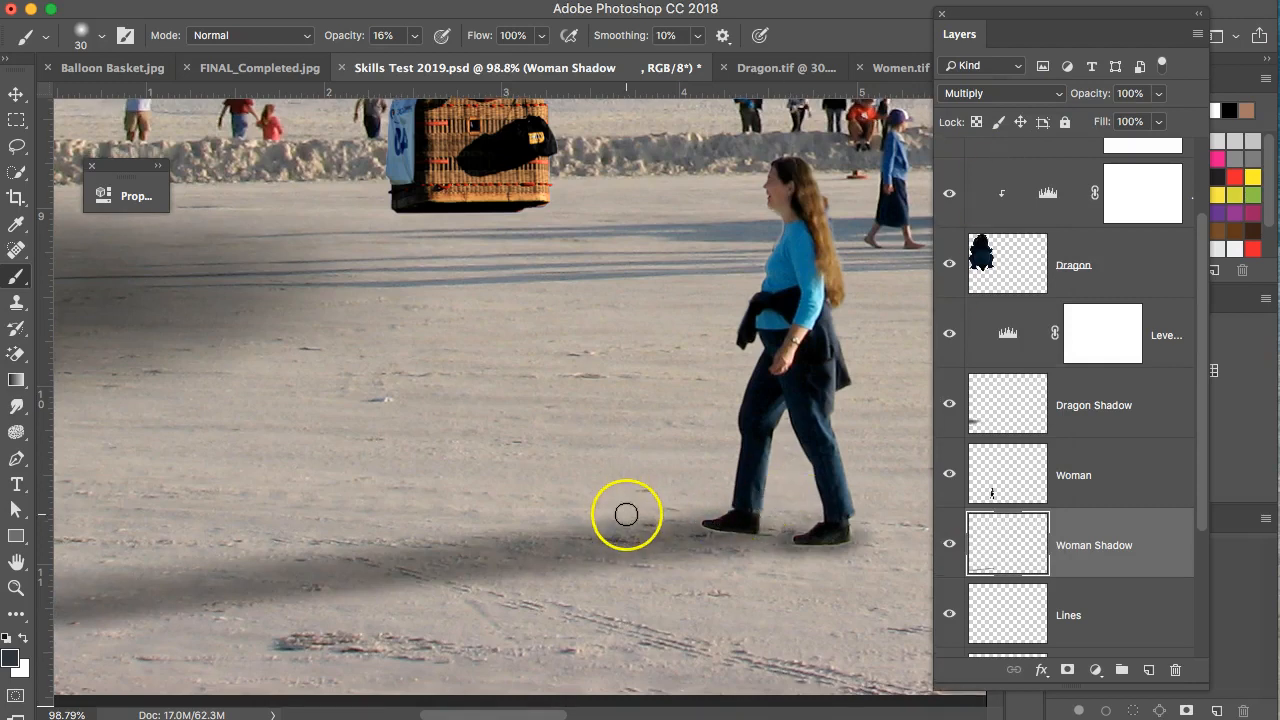
{"action": "scroll", "coordinate": [627, 515], "scroll_direction": "down", "scroll_amount": 5}
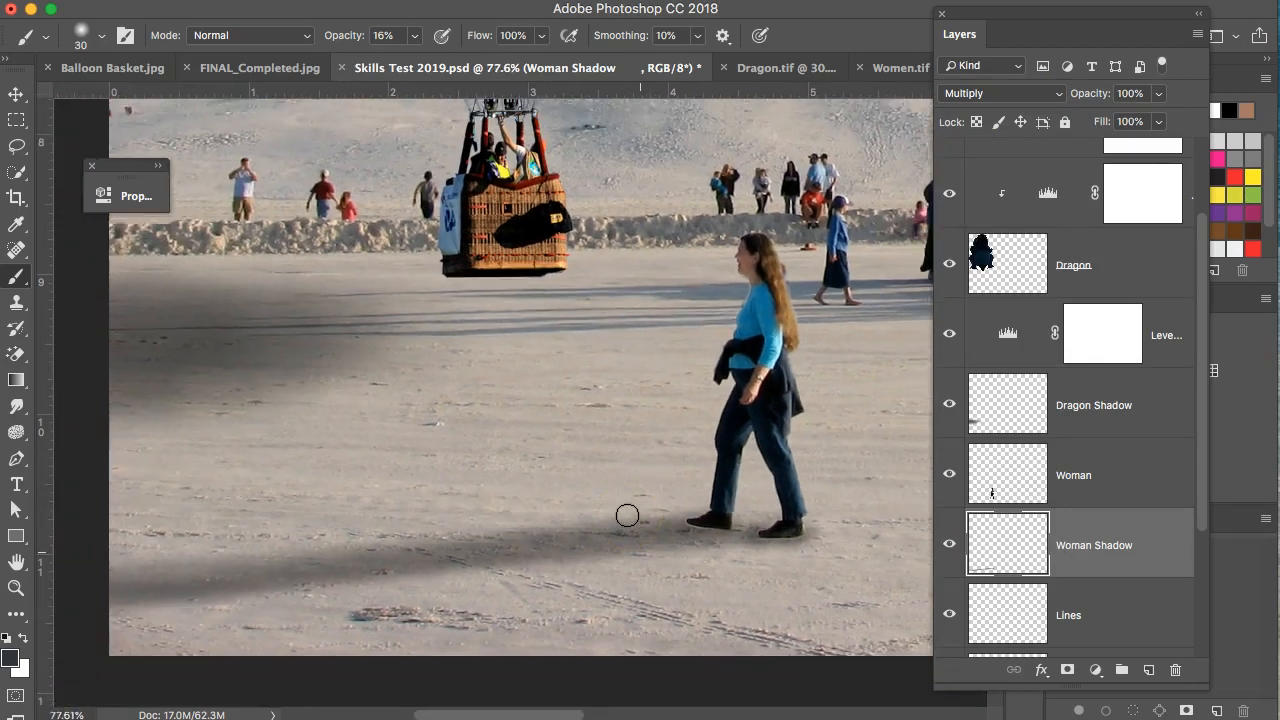
{"action": "scroll", "coordinate": [627, 515], "scroll_direction": "down", "scroll_amount": 3}
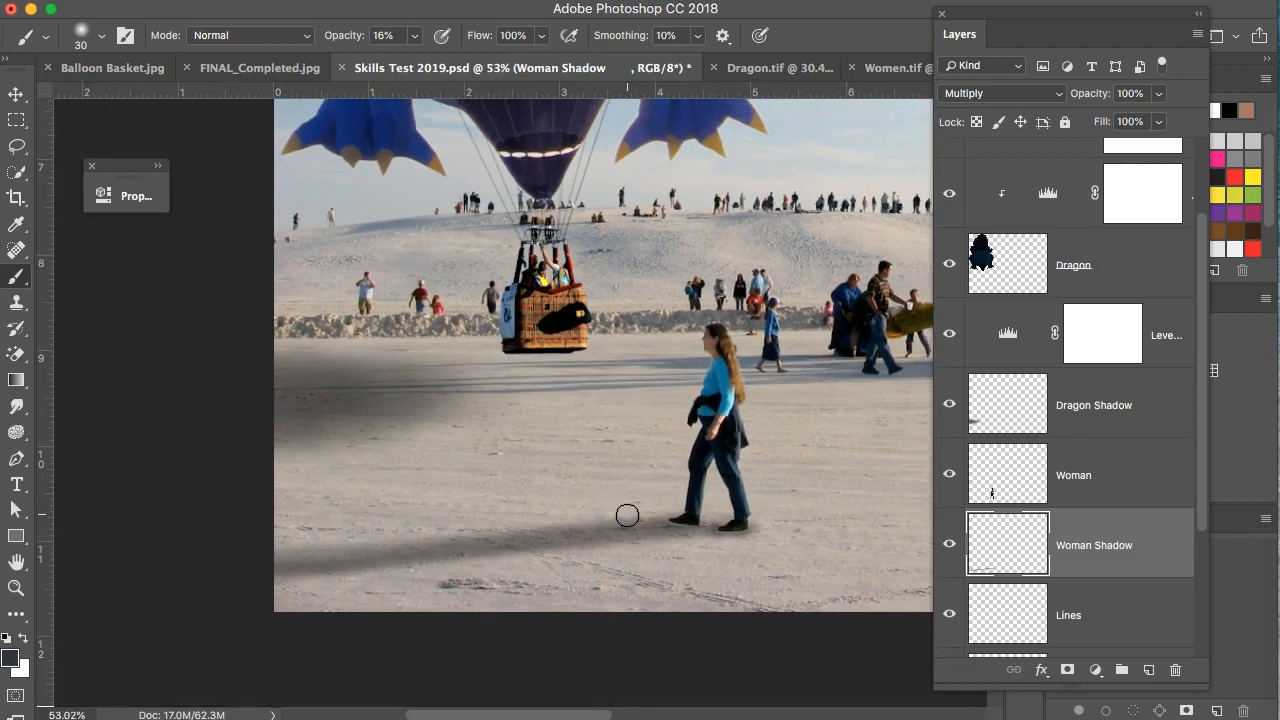
{"action": "scroll", "coordinate": [627, 515], "scroll_direction": "down", "scroll_amount": 1}
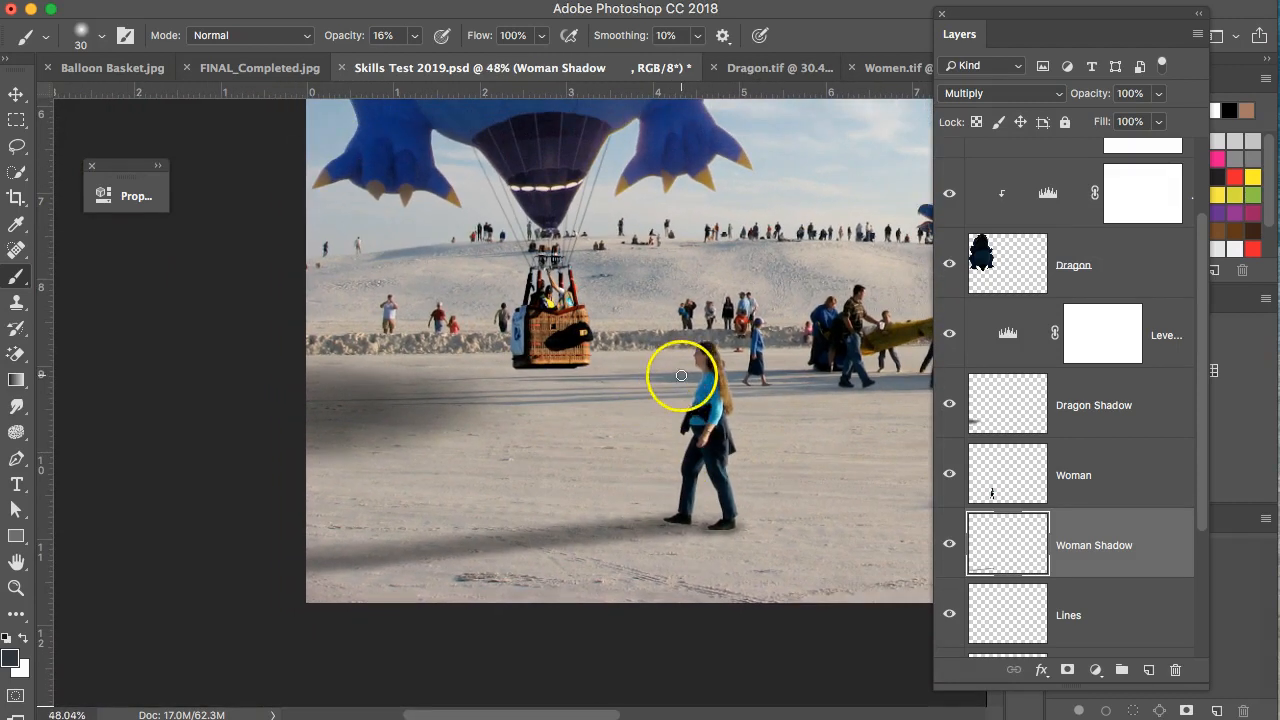
{"action": "left_click", "coordinate": [858, 506], "text": "alt"}
{"action": "left_click_drag", "start_coordinate": [858, 503], "coordinate": [779, 462]}
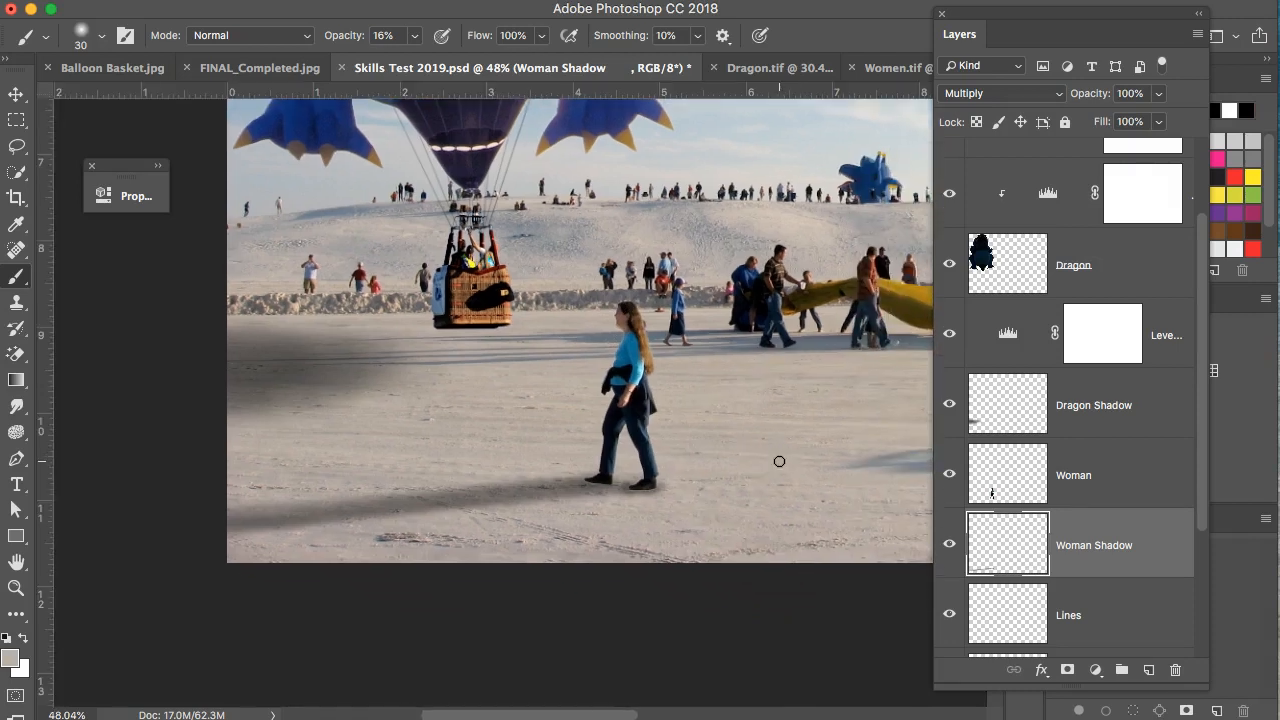
{"action": "key", "text": "super+z"}
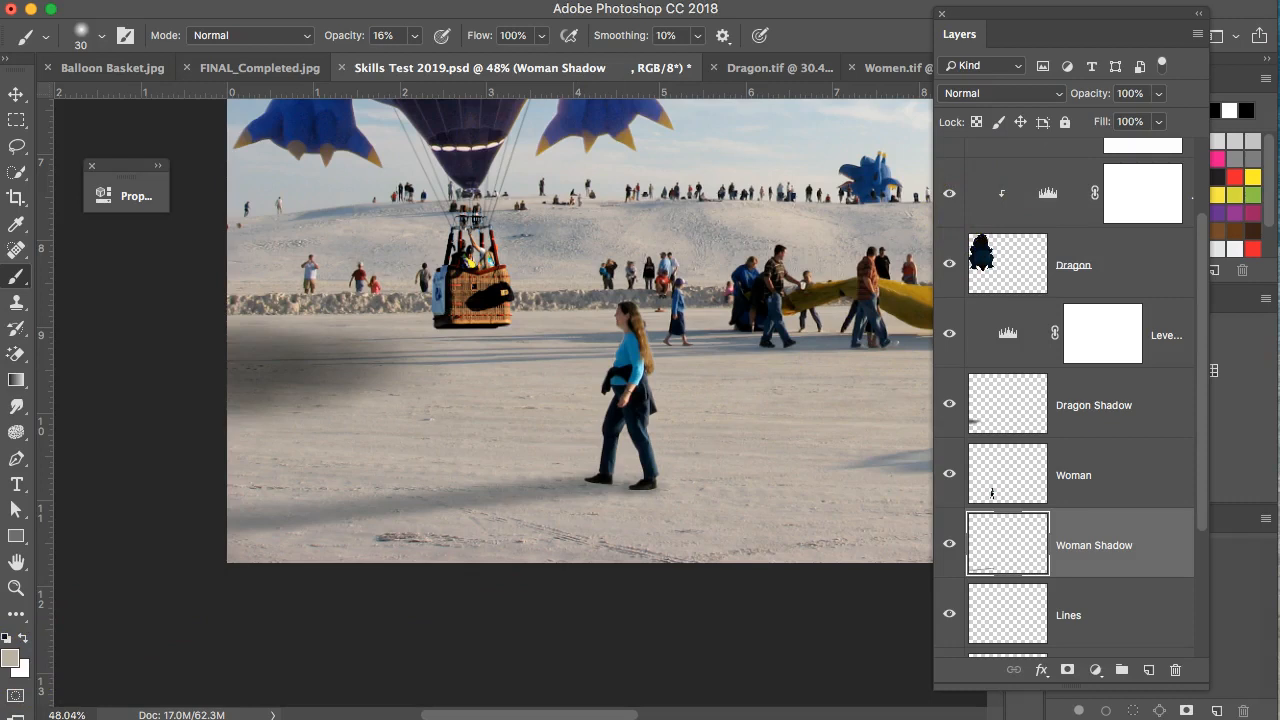
{"action": "key", "text": "F7"}
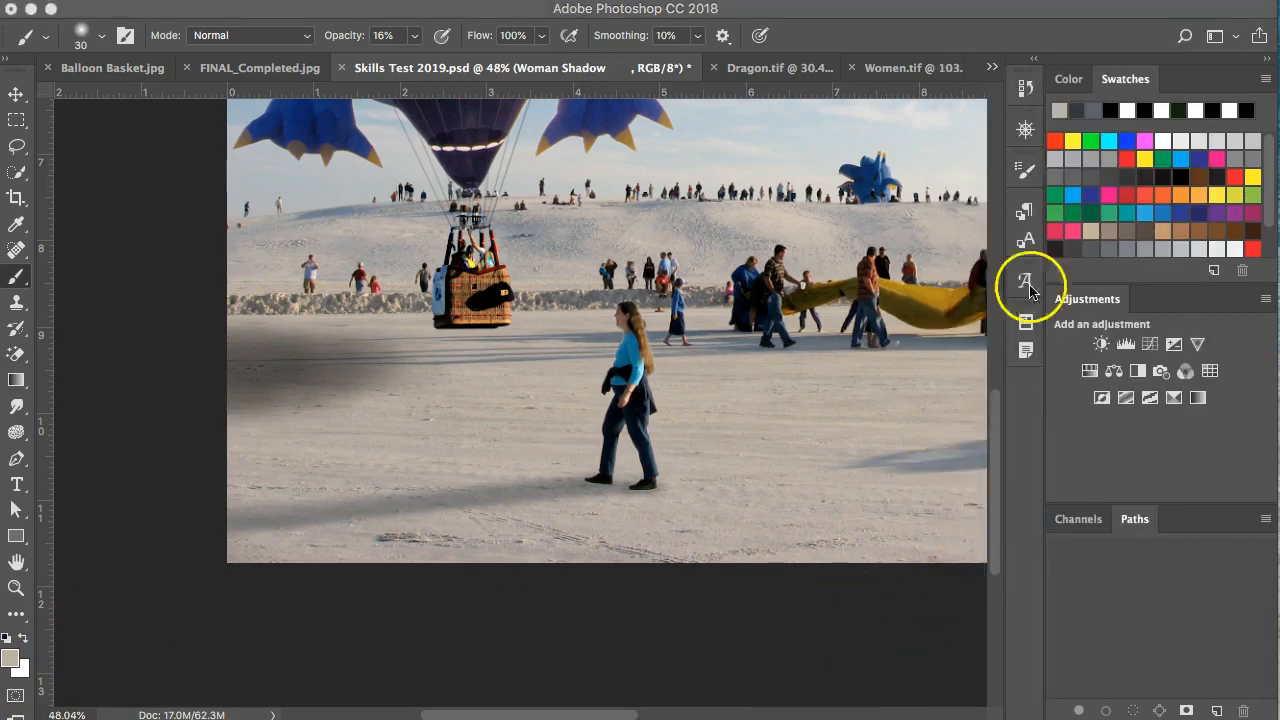
{"action": "key", "text": "F7"}
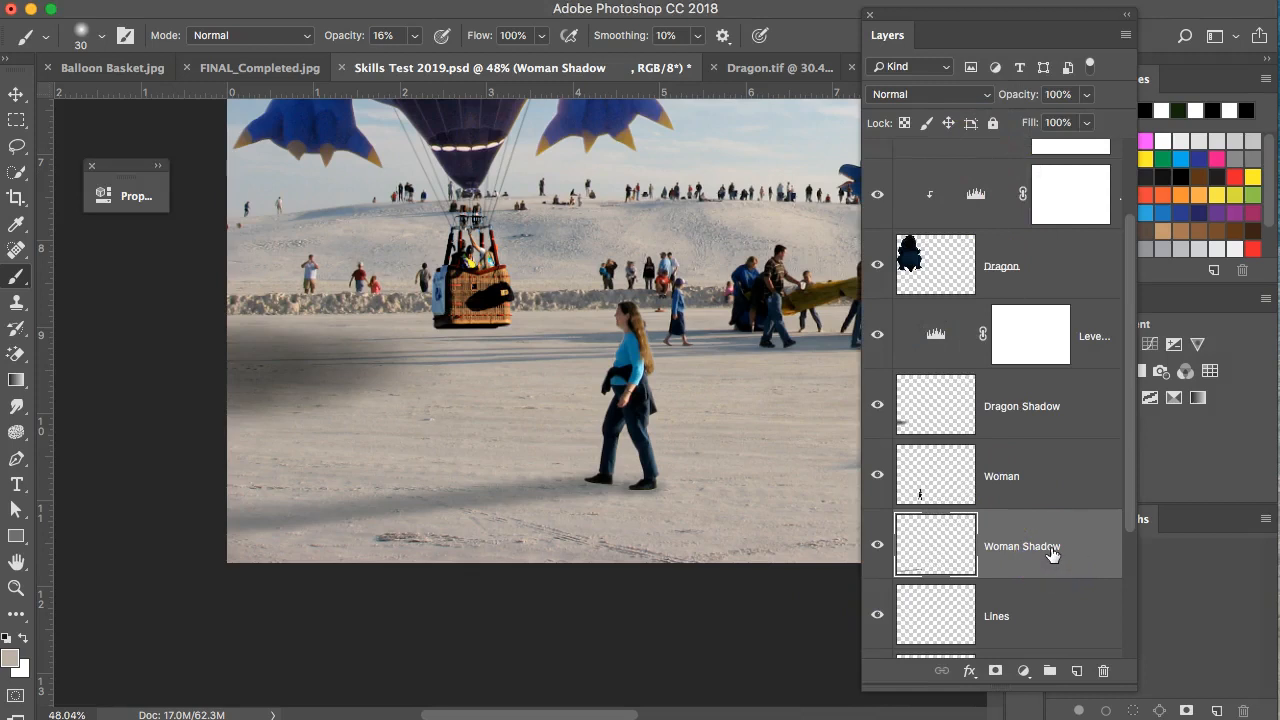
Try Multiply on the Woman Shadow layer, then settle on Darken blending.
{"action": "left_click", "coordinate": [968, 104]}
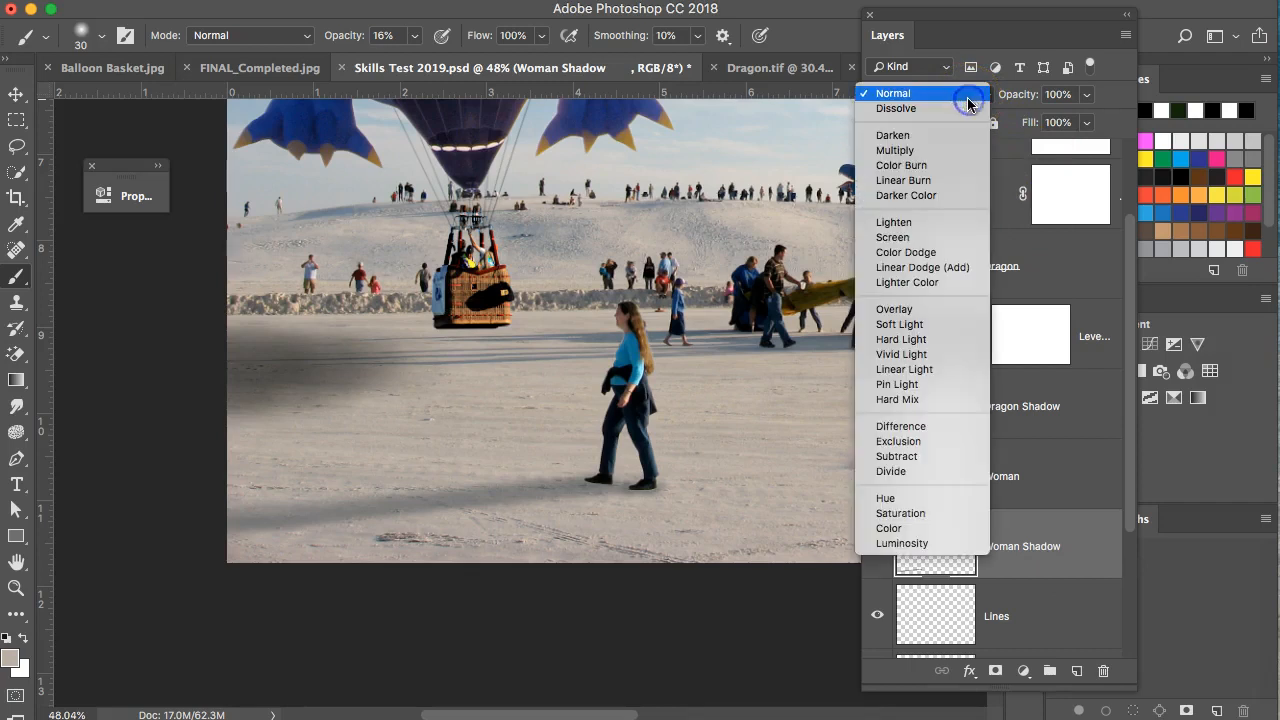
{"action": "left_click", "coordinate": [938, 150]}
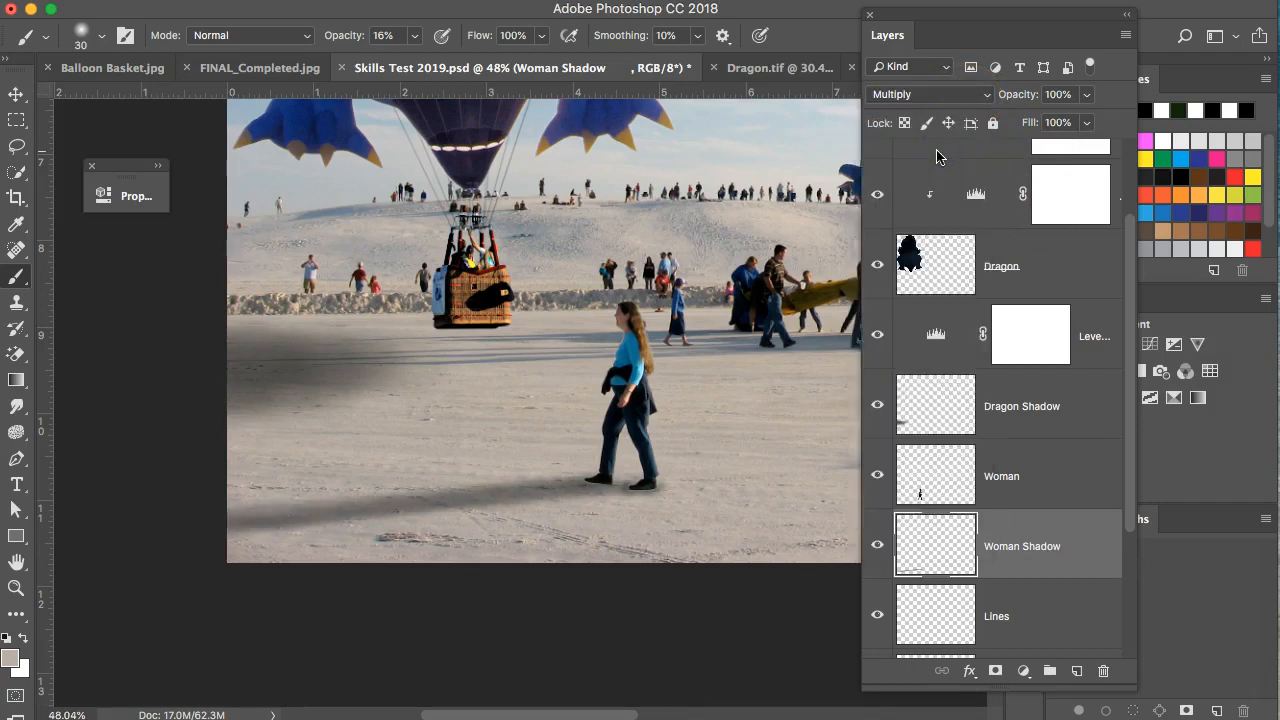
{"action": "left_click", "coordinate": [966, 94]}
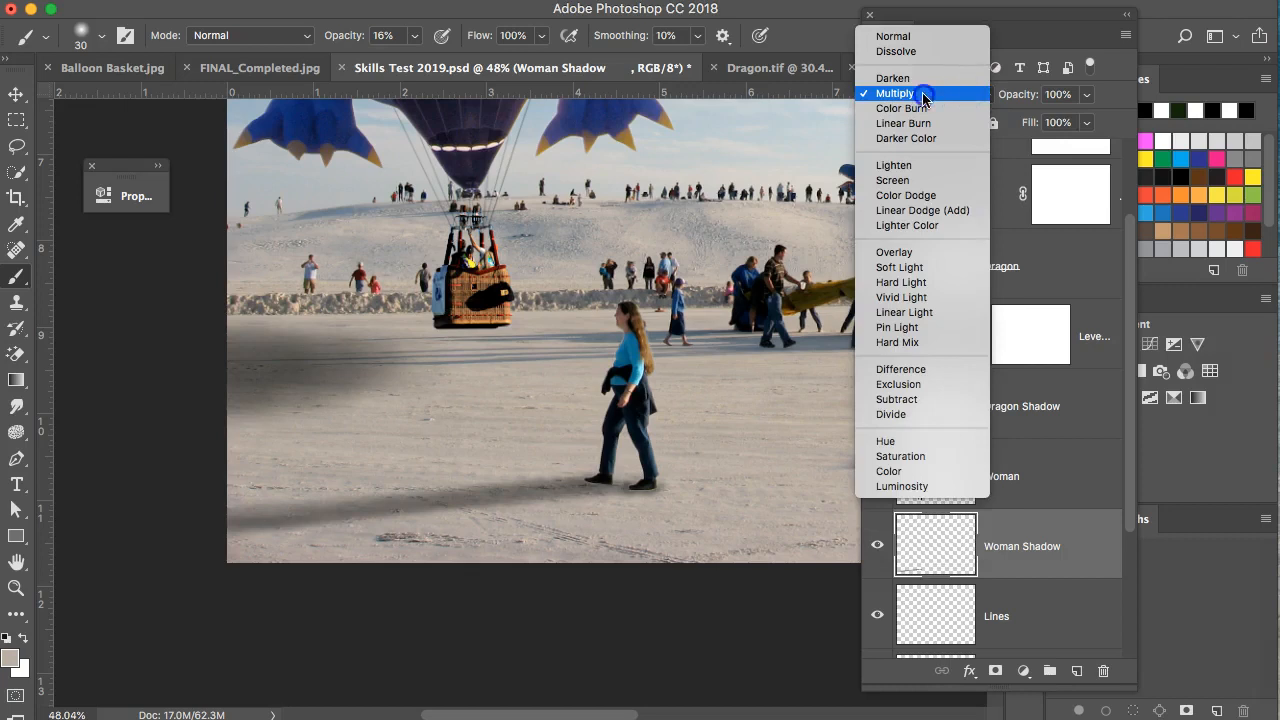
{"action": "left_click", "coordinate": [923, 95]}
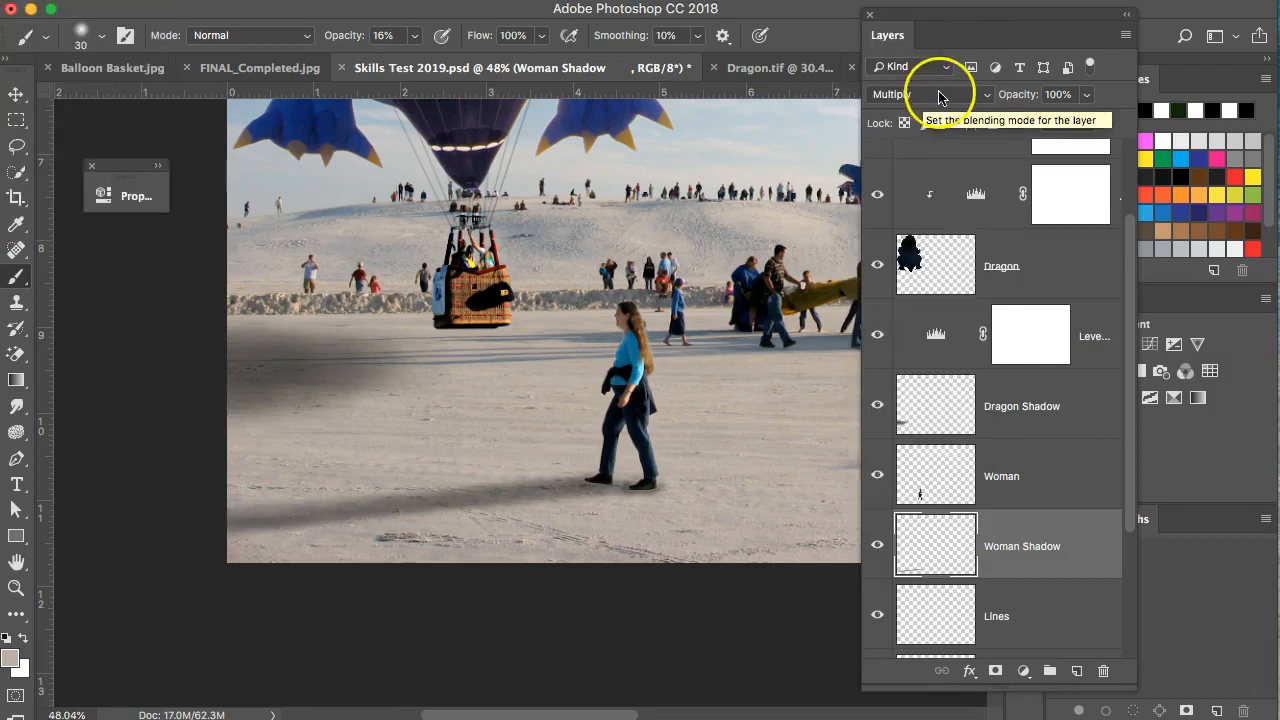
{"action": "left_click", "coordinate": [926, 95]}
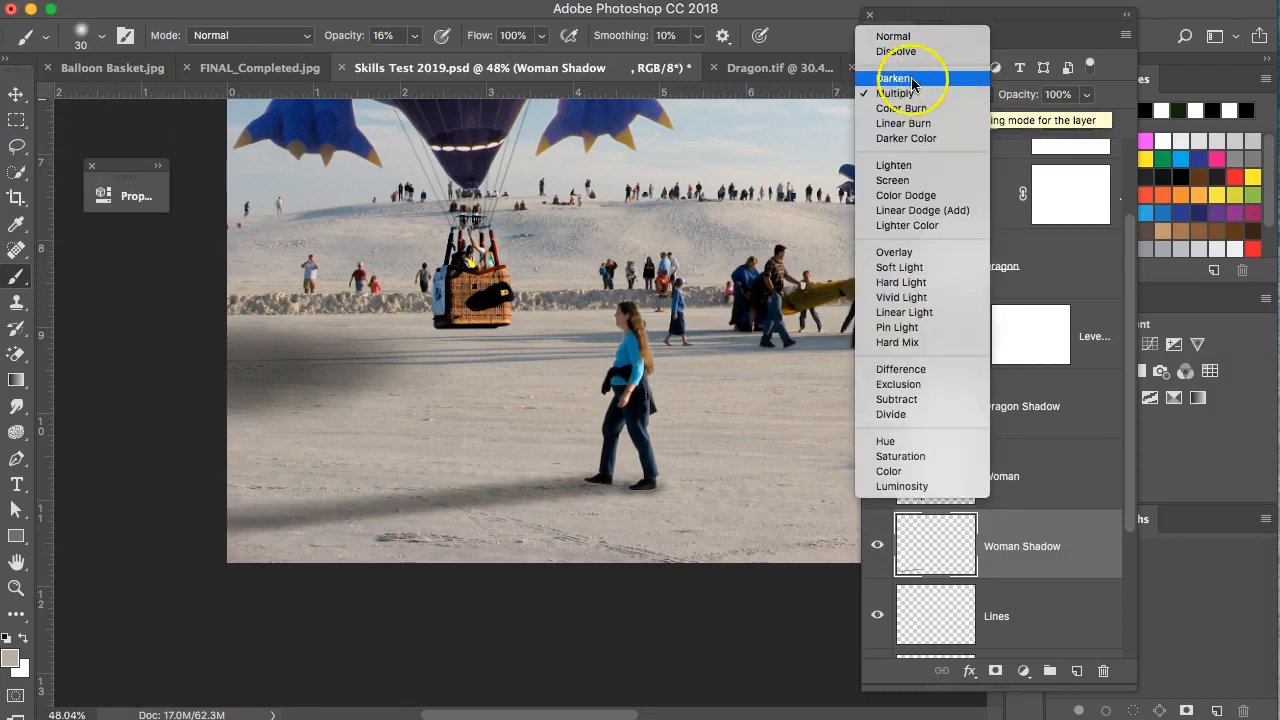
{"action": "left_click", "coordinate": [908, 78]}
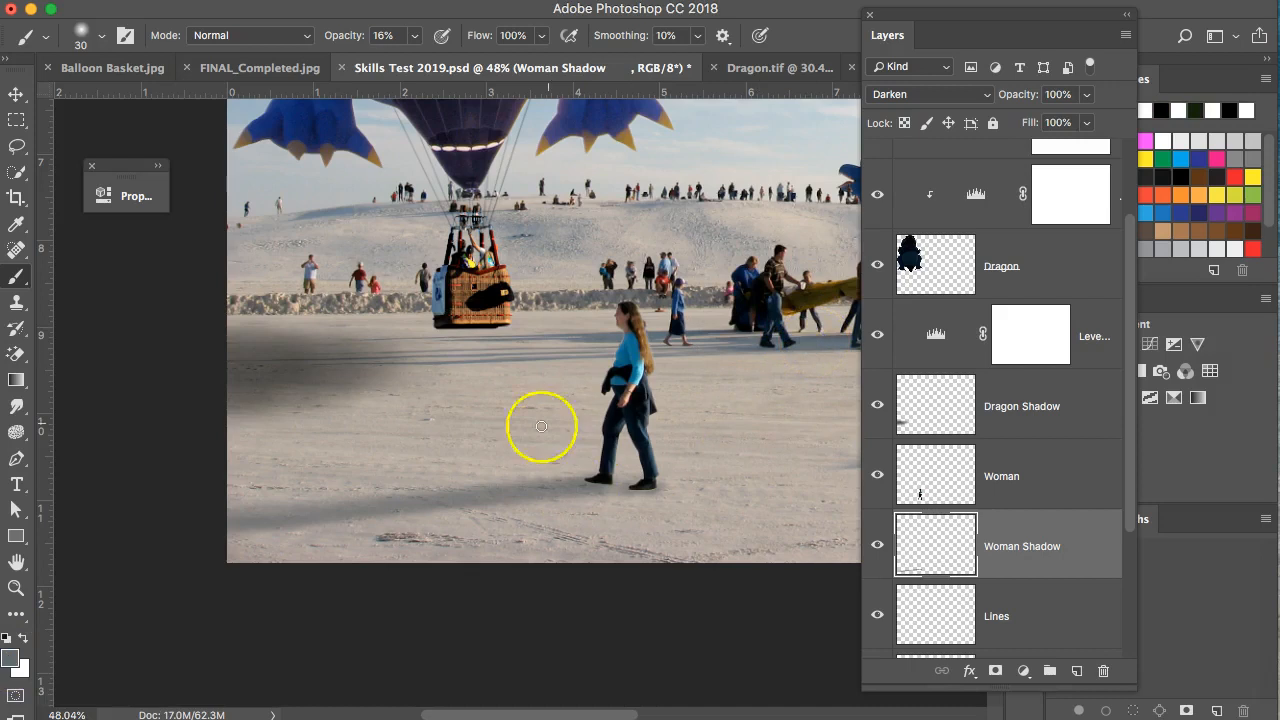
Set the foreground colour to a darker near-black blue-grey (212628).
{"action": "left_click", "coordinate": [10, 657]}
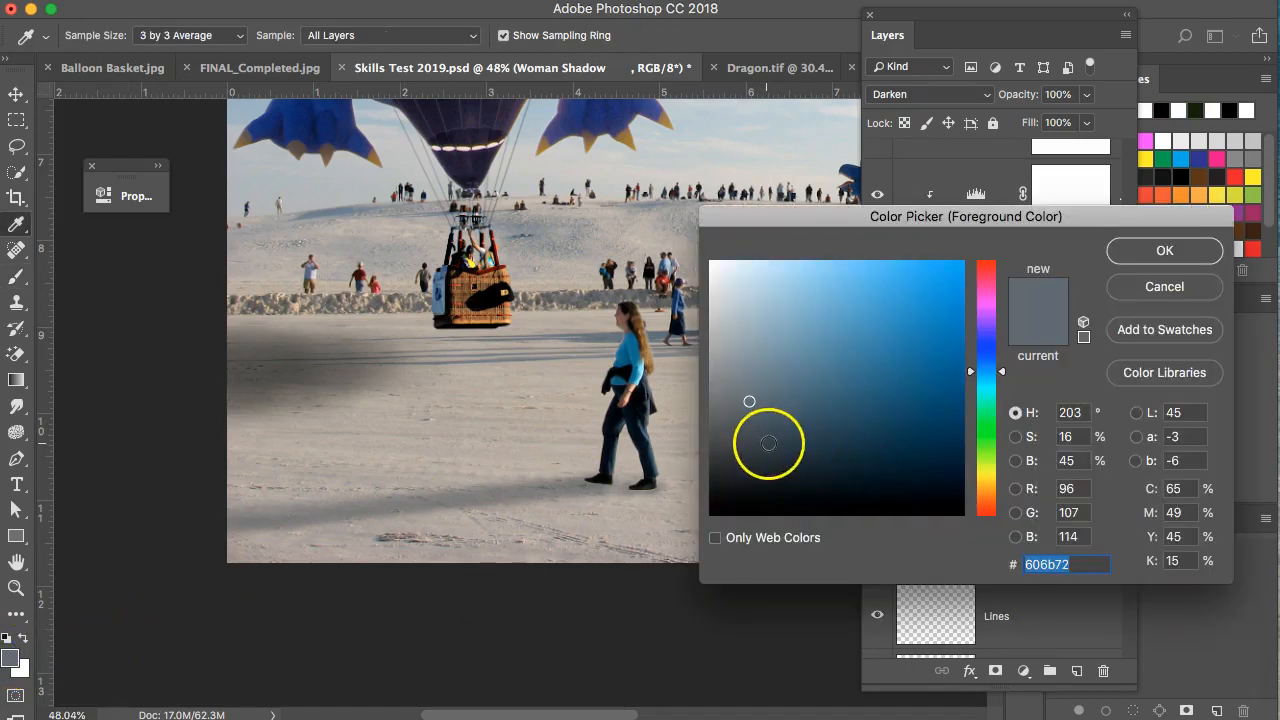
{"action": "left_click", "coordinate": [753, 443]}
{"action": "left_click_drag", "start_coordinate": [753, 443], "coordinate": [751, 453]}
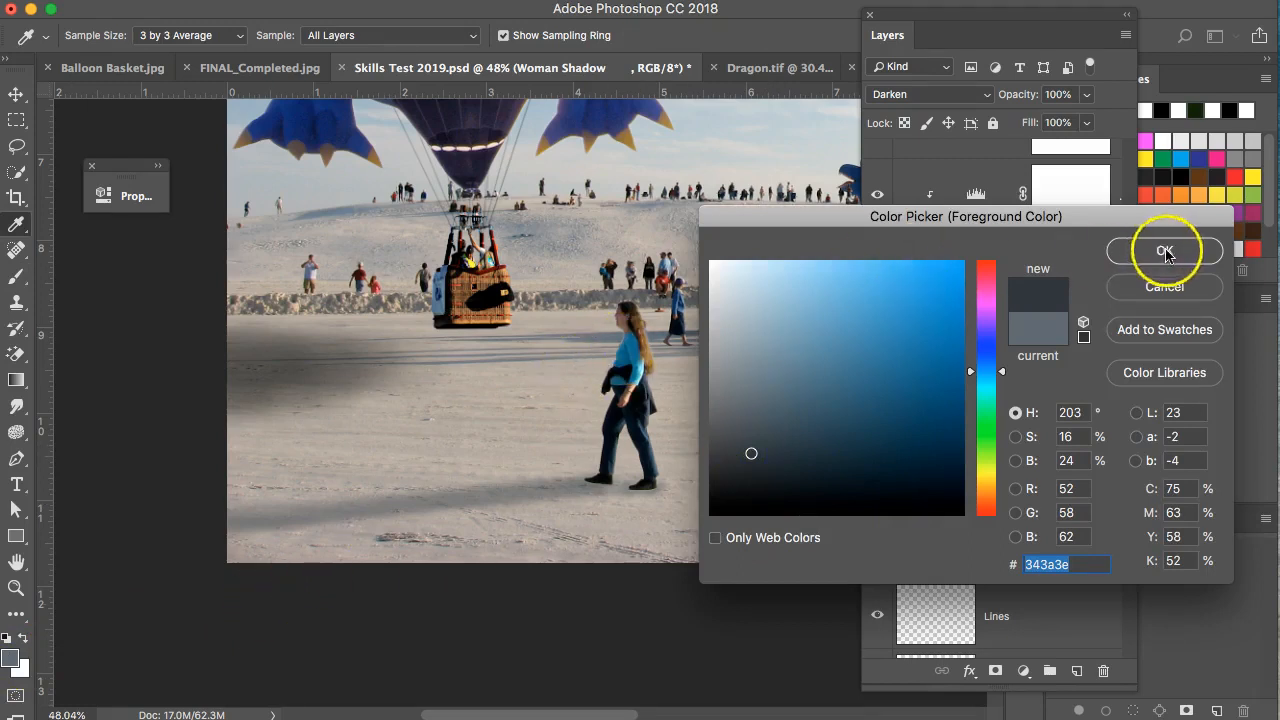
{"action": "left_click_drag", "start_coordinate": [751, 456], "coordinate": [751, 475]}
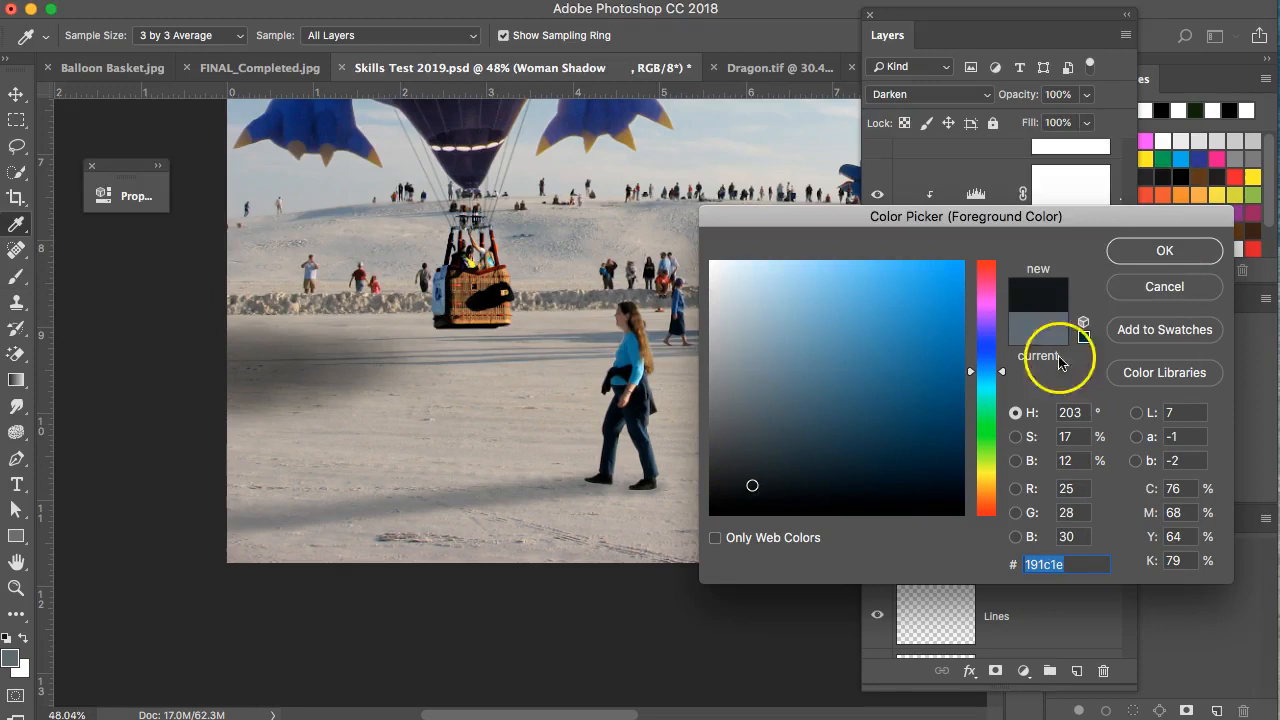
{"action": "left_click", "coordinate": [1180, 251]}
{"action": "key", "text": "b"}
Paint repeated straight shadow lines from her foot to the left edge.
{"action": "left_click_drag", "start_coordinate": [657, 482], "coordinate": [650, 486]}
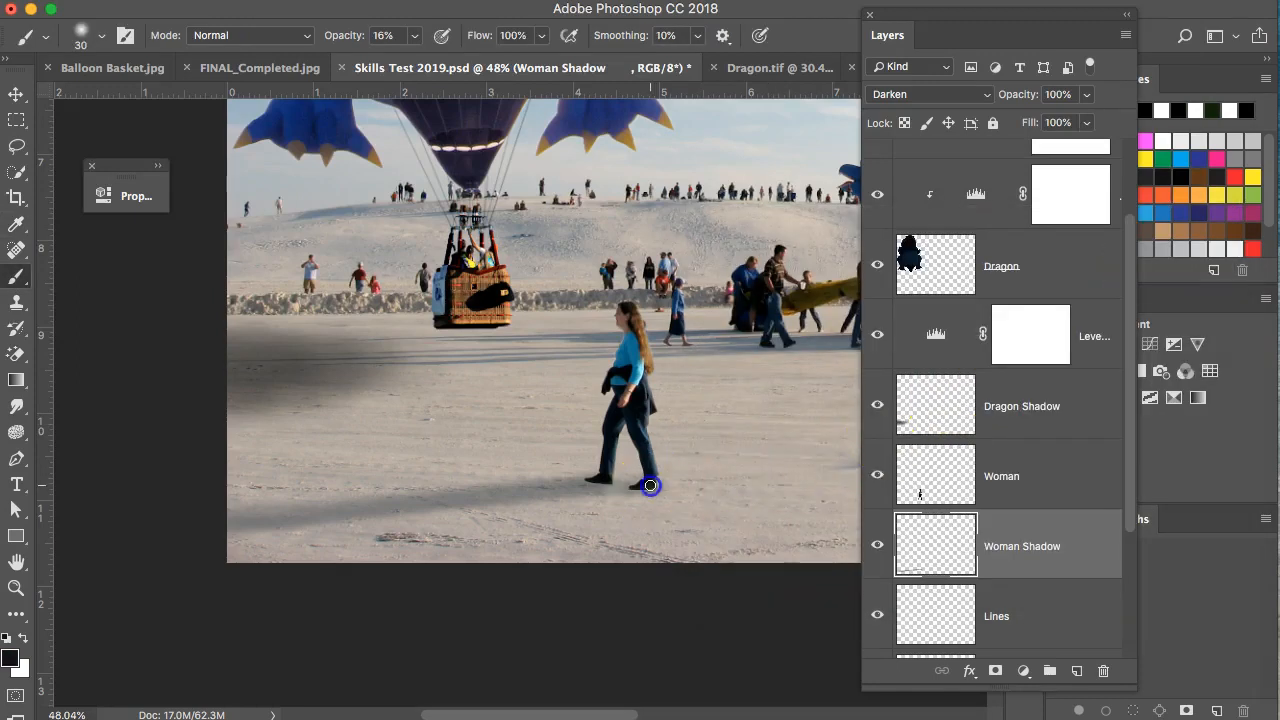
{"action": "left_click", "coordinate": [214, 530], "text": "shift"}
{"action": "left_click", "coordinate": [611, 479]}
{"action": "left_click", "coordinate": [200, 515], "text": "shift"}
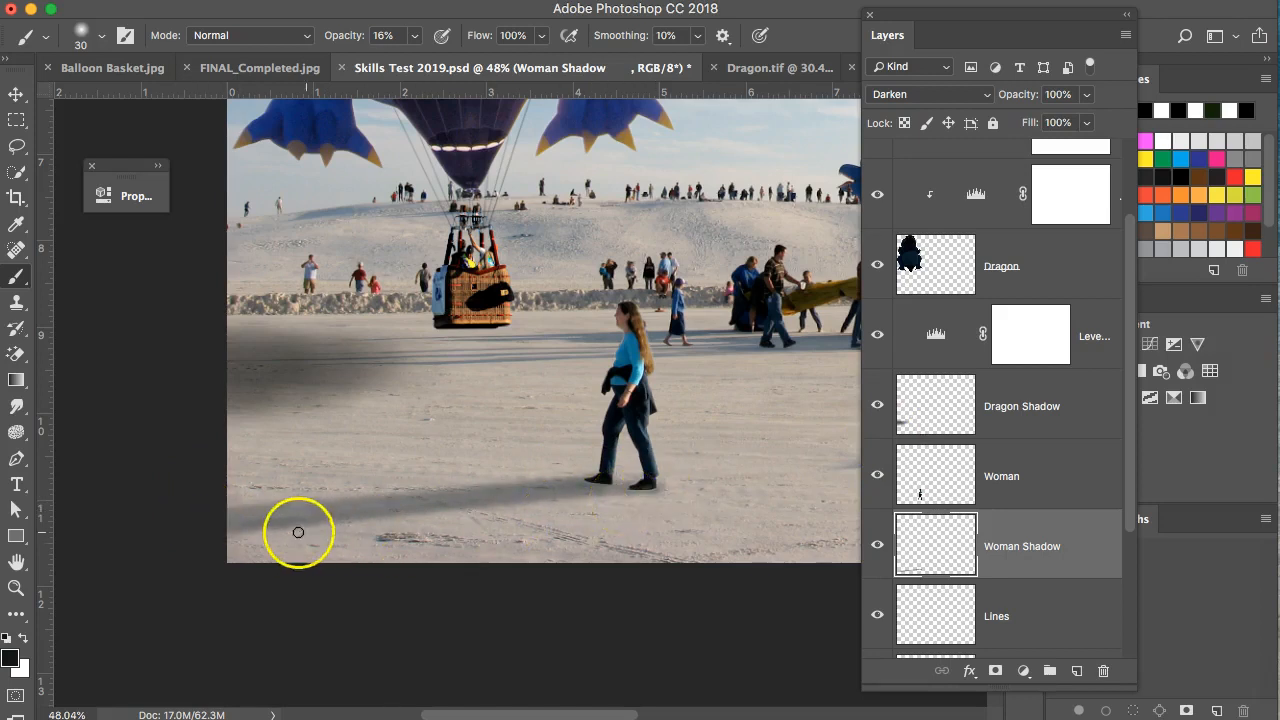
{"action": "left_click", "coordinate": [231, 519], "text": "shift"}
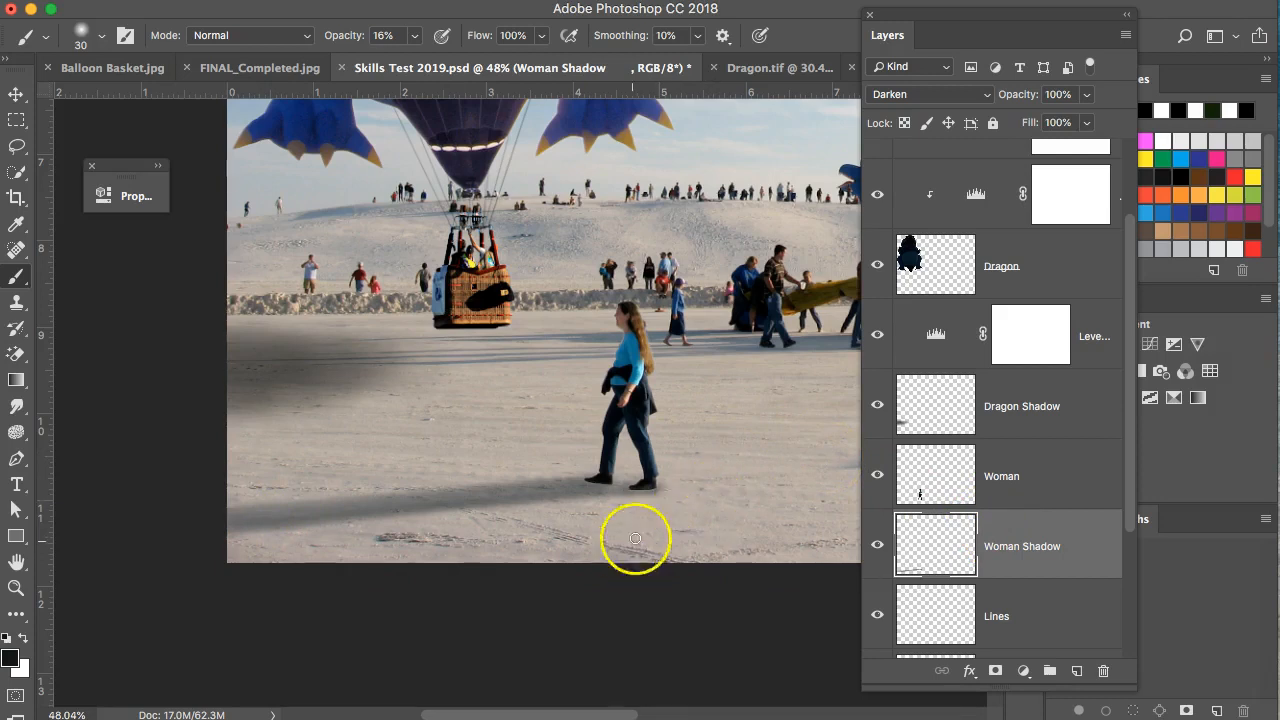
{"action": "scroll", "coordinate": [680, 470], "scroll_direction": "up", "scroll_amount": 5}
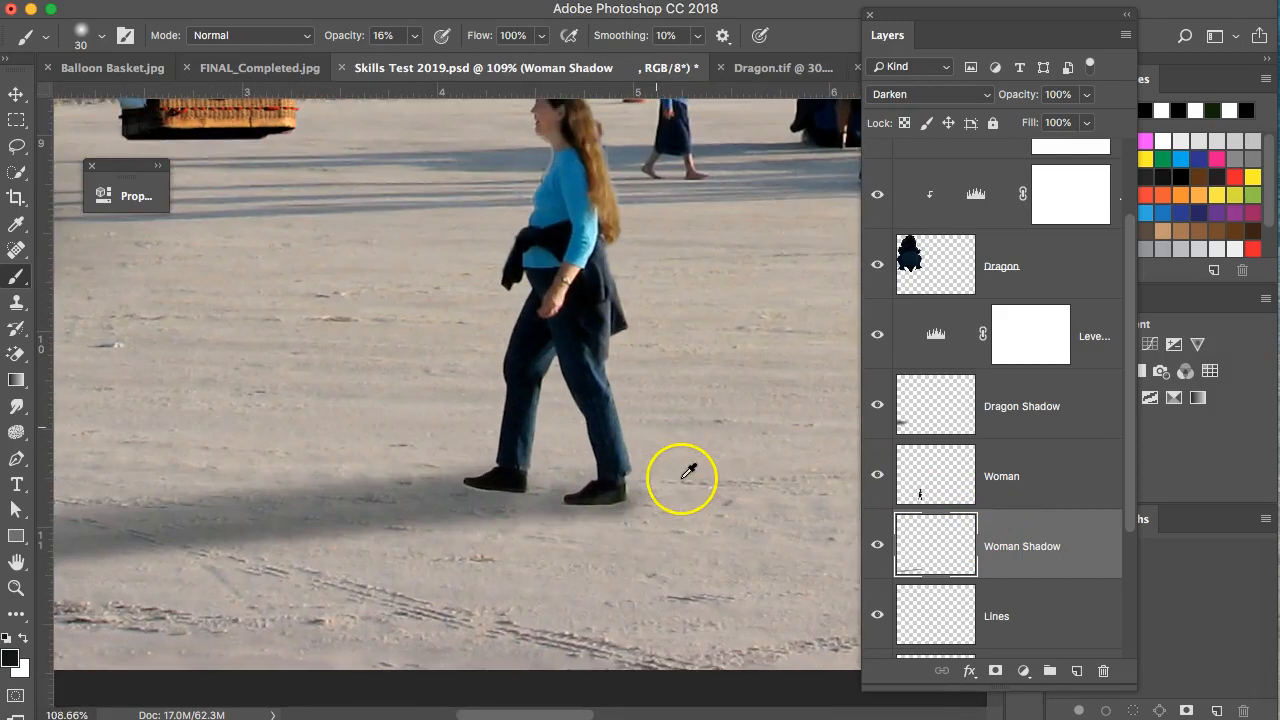
Switch to a soft size-20 Eraser and remove excess shadow beside the shoe.
{"action": "left_click", "coordinate": [16, 355]}
{"action": "right_click", "coordinate": [16, 355]}
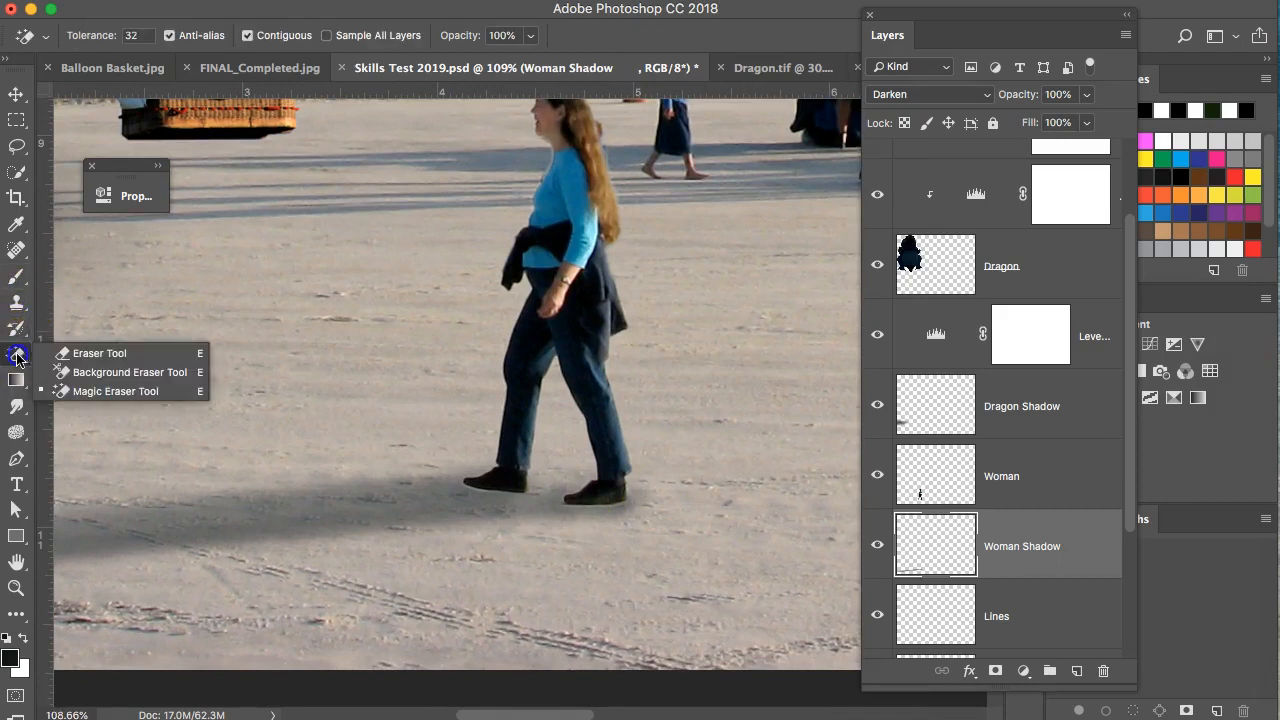
{"action": "left_click", "coordinate": [69, 346]}
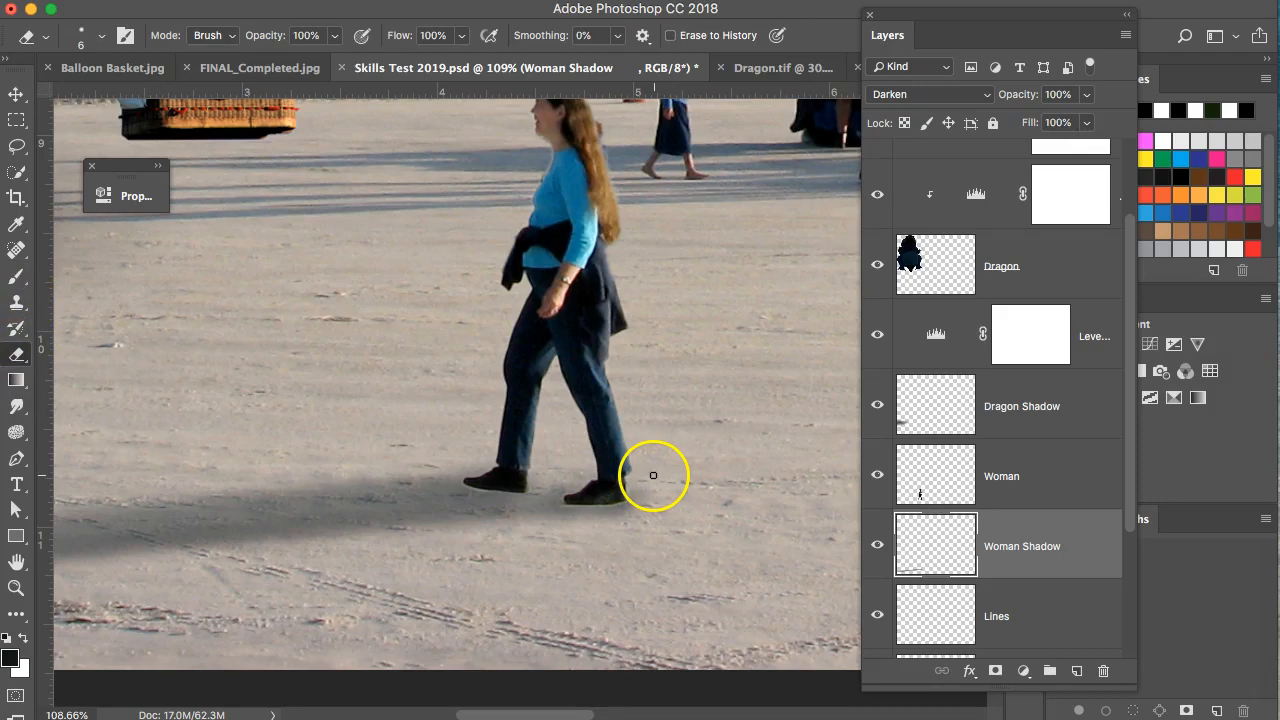
{"action": "key", "text": "bracketright"}
{"action": "key", "text": "bracketright"}
{"action": "key", "text": "bracketright"}
{"action": "key", "text": "bracketright"}
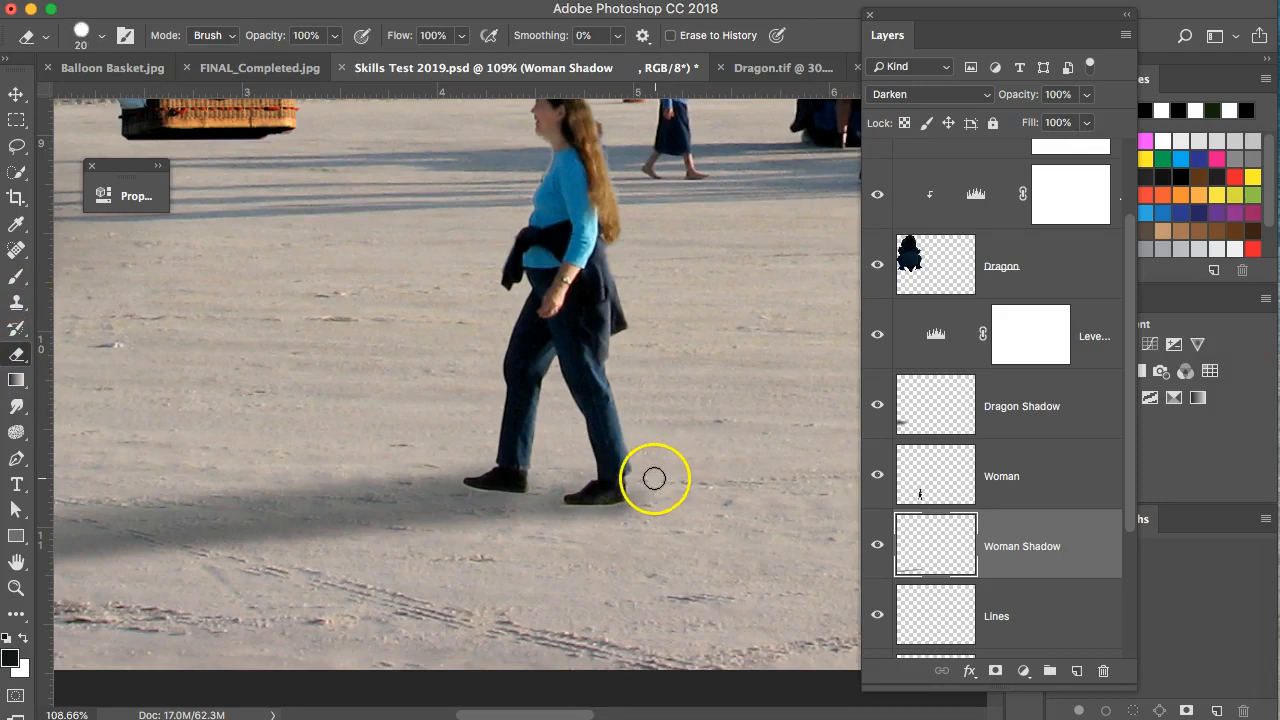
{"action": "left_click_drag", "start_coordinate": [647, 511], "coordinate": [639, 513]}
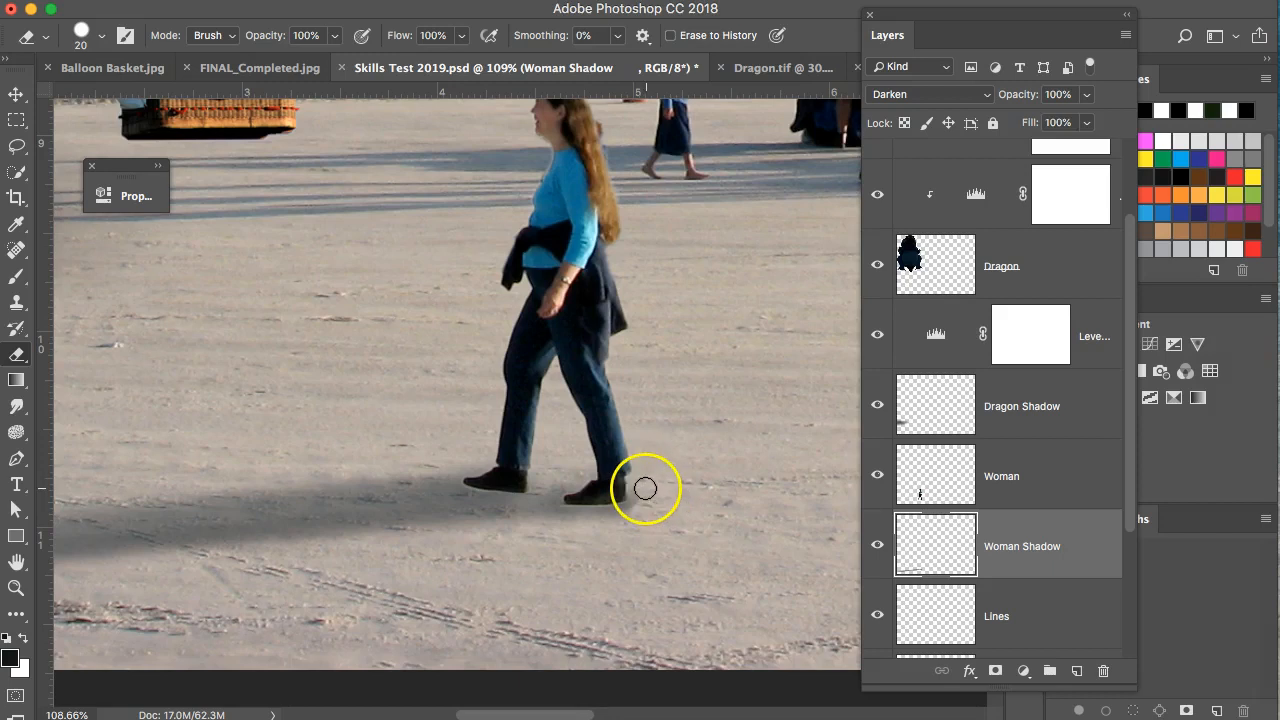
{"action": "scroll", "coordinate": [647, 494], "scroll_direction": "up", "scroll_amount": 5}
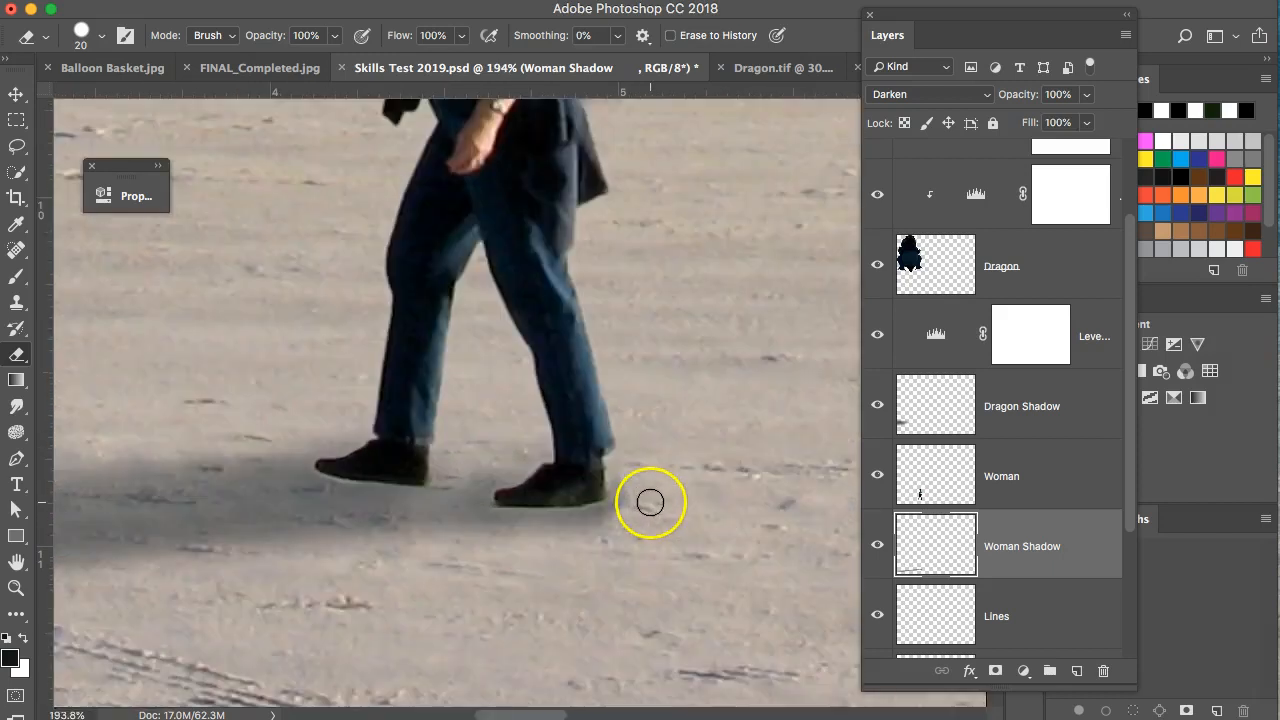
{"action": "right_click", "coordinate": [692, 460]}
{"action": "left_click", "coordinate": [751, 595]}
{"action": "mouse_move", "coordinate": [638, 471]}
{"action": "left_mouse_down"}
{"action": "mouse_move", "coordinate": [621, 505]}
{"action": "mouse_move", "coordinate": [630, 500]}
{"action": "mouse_move", "coordinate": [589, 551]}
{"action": "left_mouse_up"}
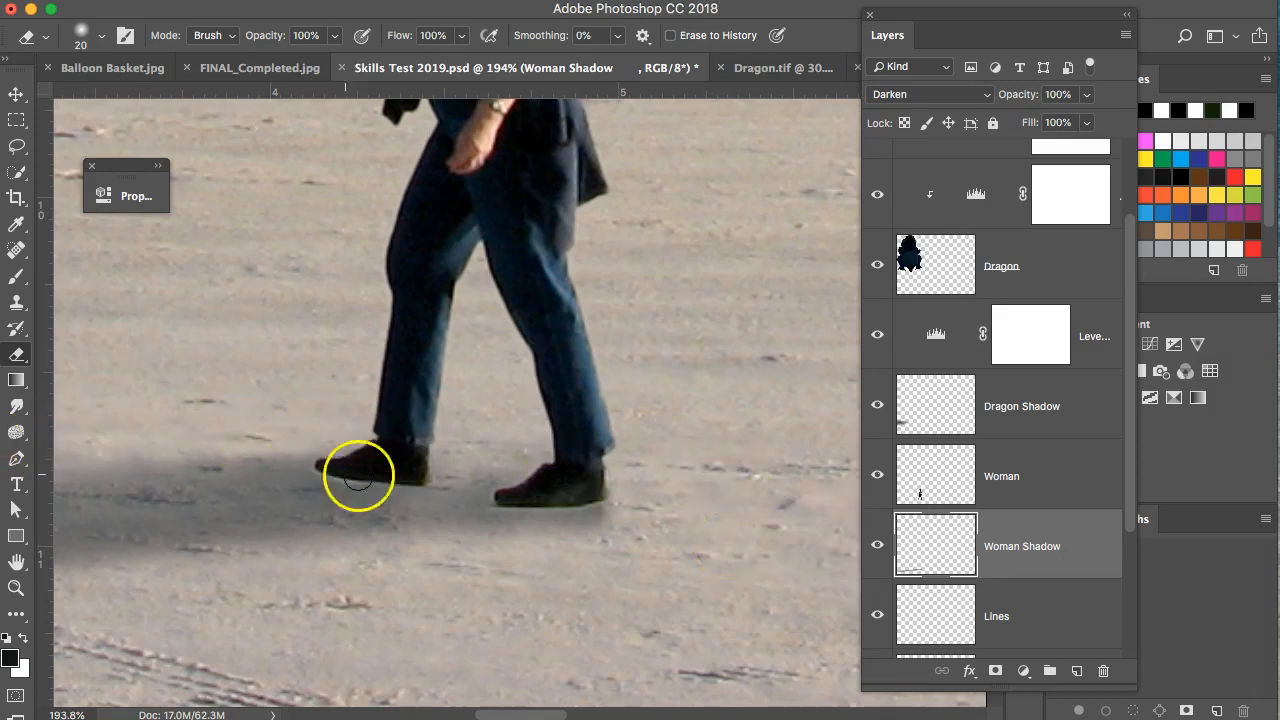
Erase stray shadow along the band near her feet and trim its upper edge.
{"action": "scroll", "coordinate": [432, 528], "scroll_direction": "down", "scroll_amount": 5}
{"action": "key", "text": "f"}
{"action": "scroll", "coordinate": [432, 528], "scroll_direction": "down", "scroll_amount": 5}
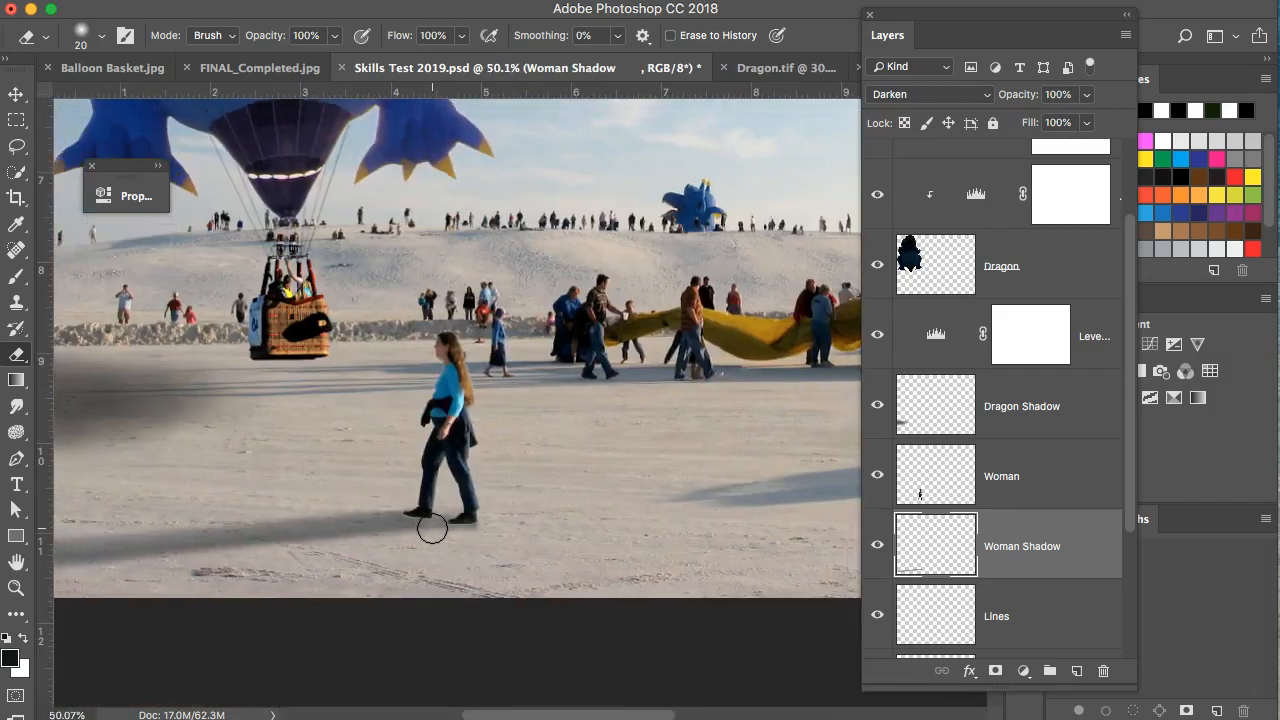
{"action": "mouse_move", "coordinate": [429, 528]}
{"action": "left_mouse_down"}
{"action": "mouse_move", "coordinate": [292, 513]}
{"action": "mouse_move", "coordinate": [349, 504]}
{"action": "mouse_move", "coordinate": [387, 507]}
{"action": "mouse_move", "coordinate": [73, 536]}
{"action": "left_mouse_up"}
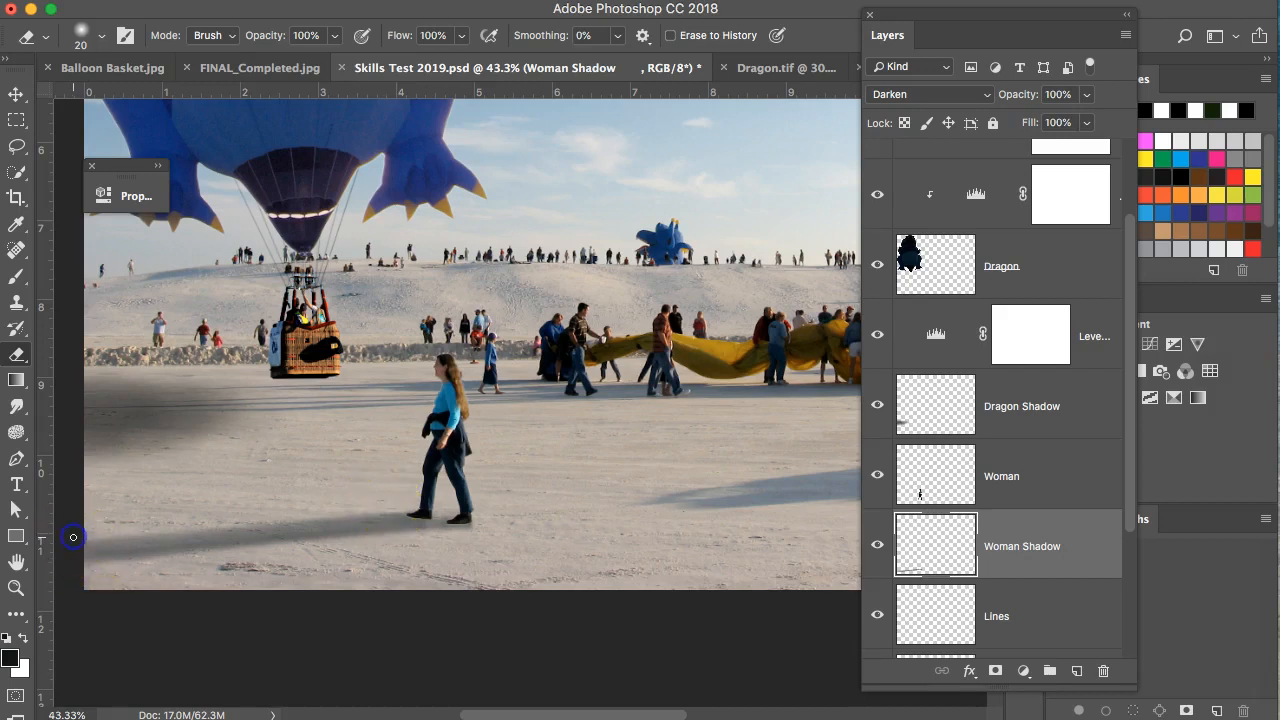
{"action": "mouse_move", "coordinate": [158, 531]}
{"action": "left_mouse_down"}
{"action": "mouse_move", "coordinate": [366, 523]}
{"action": "mouse_move", "coordinate": [351, 517]}
{"action": "left_mouse_up"}
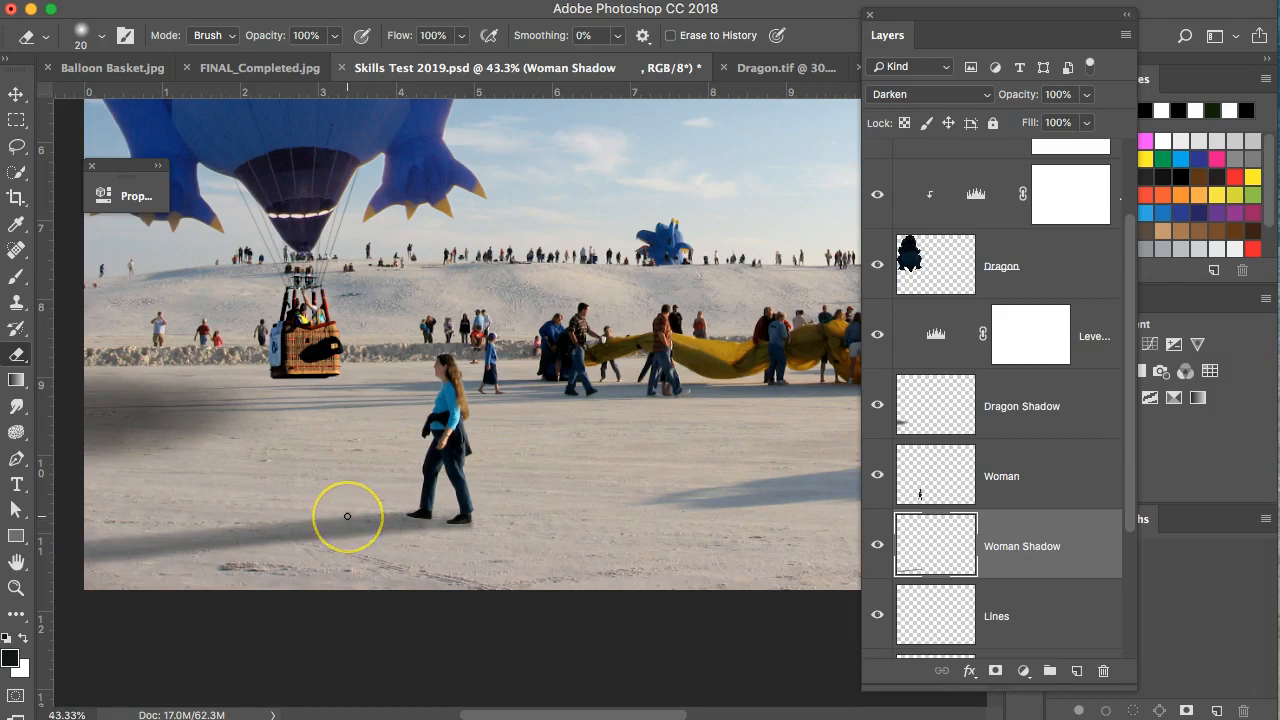
{"action": "scroll", "coordinate": [357, 515], "scroll_direction": "up", "scroll_amount": 5}
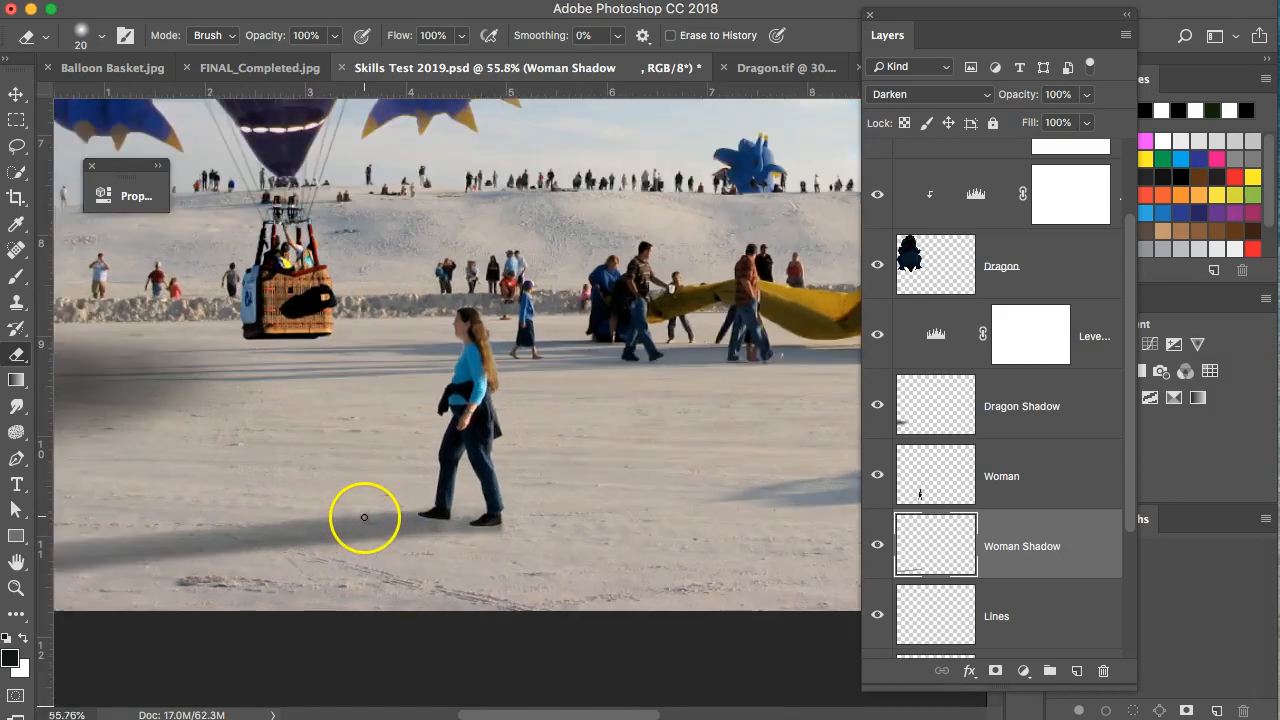
{"action": "left_click_drag", "start_coordinate": [281, 538], "coordinate": [415, 535]}
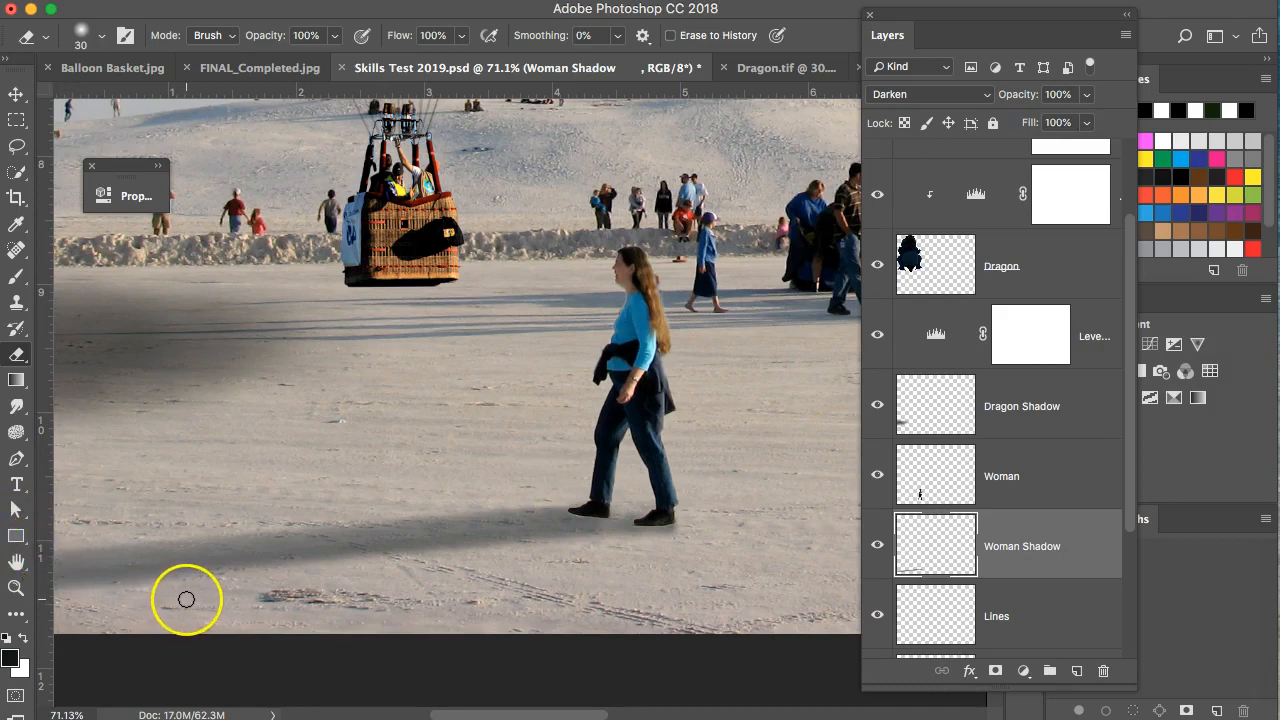
{"action": "scroll", "coordinate": [183, 597], "scroll_direction": "left", "scroll_amount": 5}
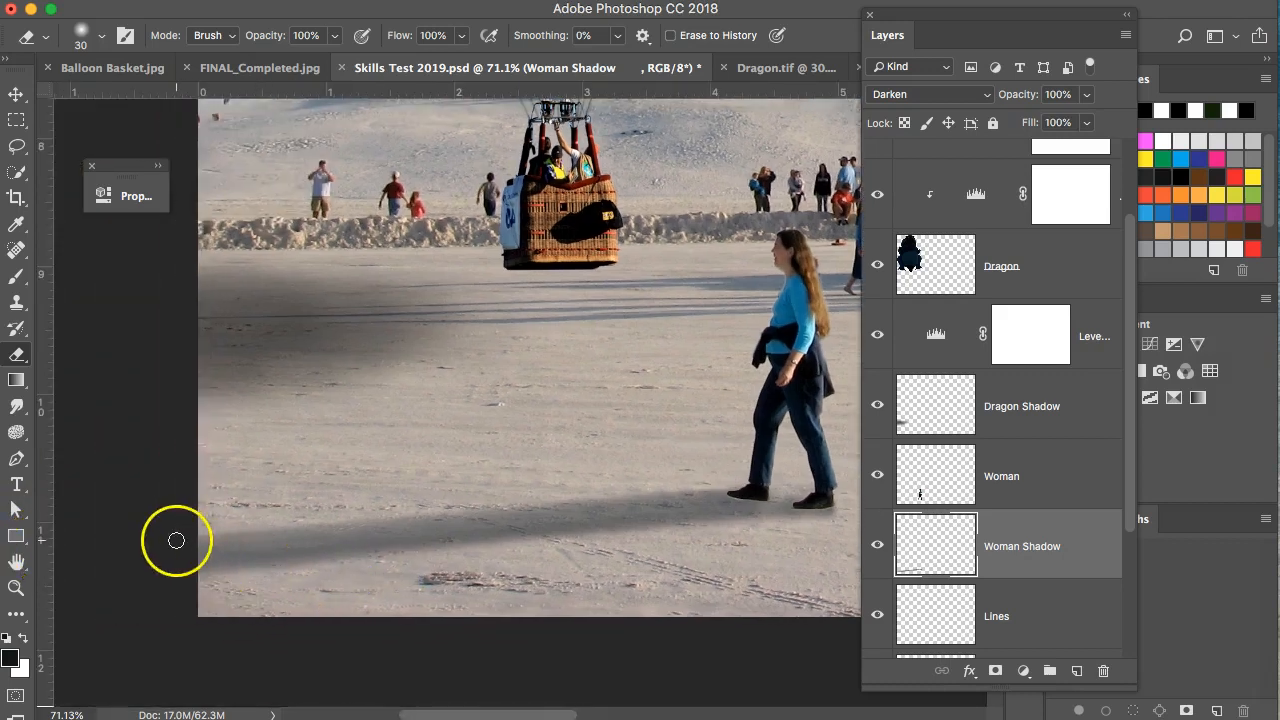
{"action": "left_click", "coordinate": [176, 541], "text": "shift"}
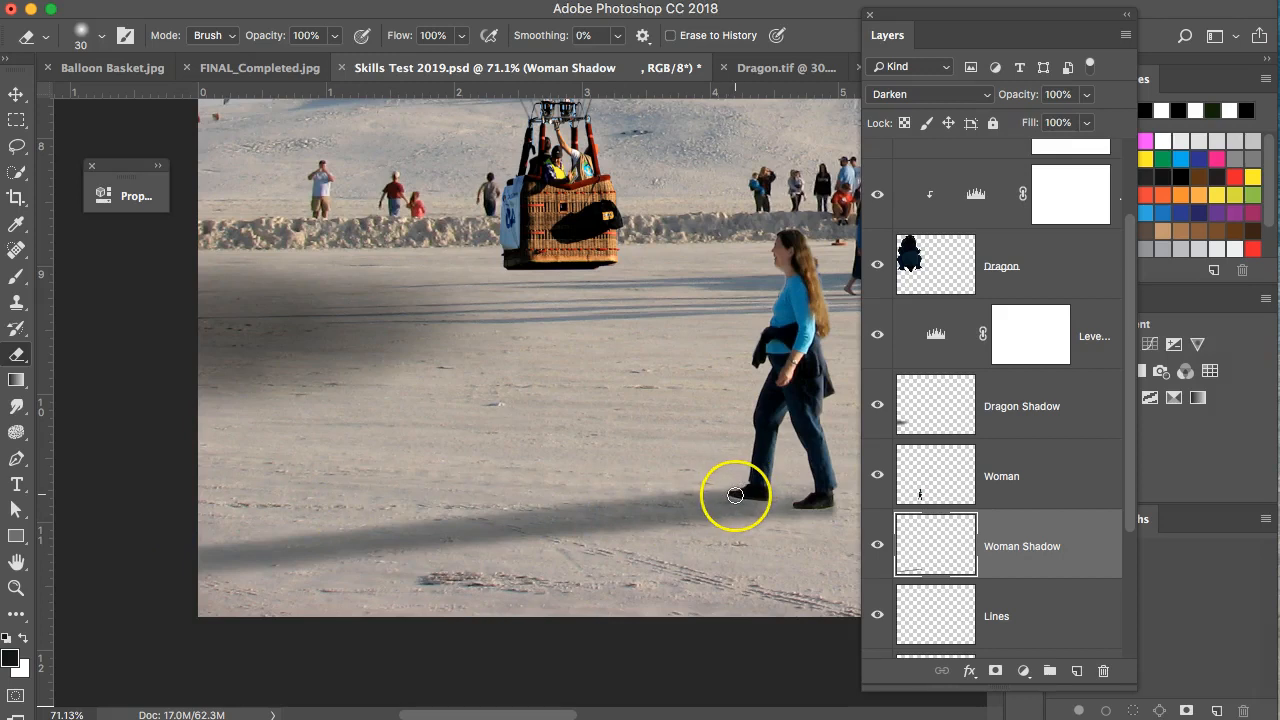
{"action": "scroll", "coordinate": [735, 494], "scroll_direction": "down", "scroll_amount": 3}
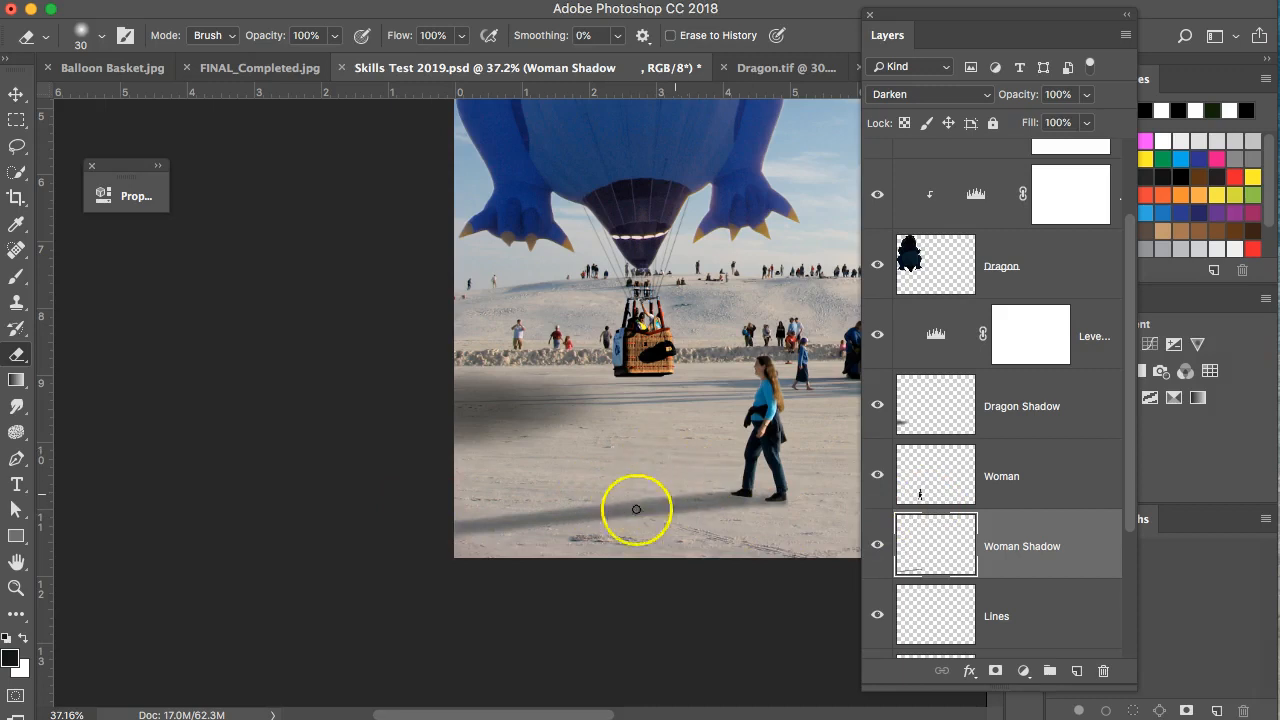
Show rulers and switch to the FINAL_Completed.jpg reference image.
{"action": "mouse_move", "coordinate": [603, 530]}
{"action": "left_mouse_down"}
{"action": "mouse_move", "coordinate": [461, 518]}
{"action": "mouse_move", "coordinate": [351, 543]}
{"action": "mouse_move", "coordinate": [300, 537]}
{"action": "mouse_move", "coordinate": [220, 589]}
{"action": "left_mouse_up"}
{"action": "key", "text": "super+r"}
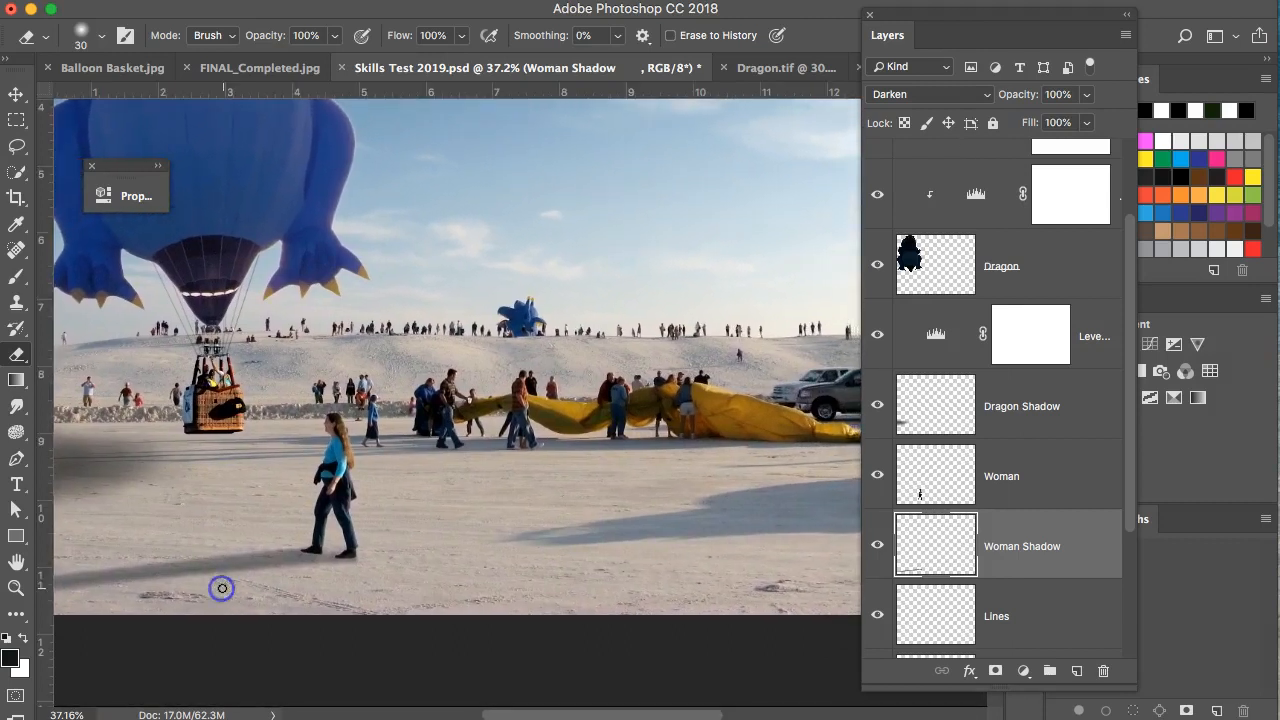
{"action": "left_click", "coordinate": [232, 72]}
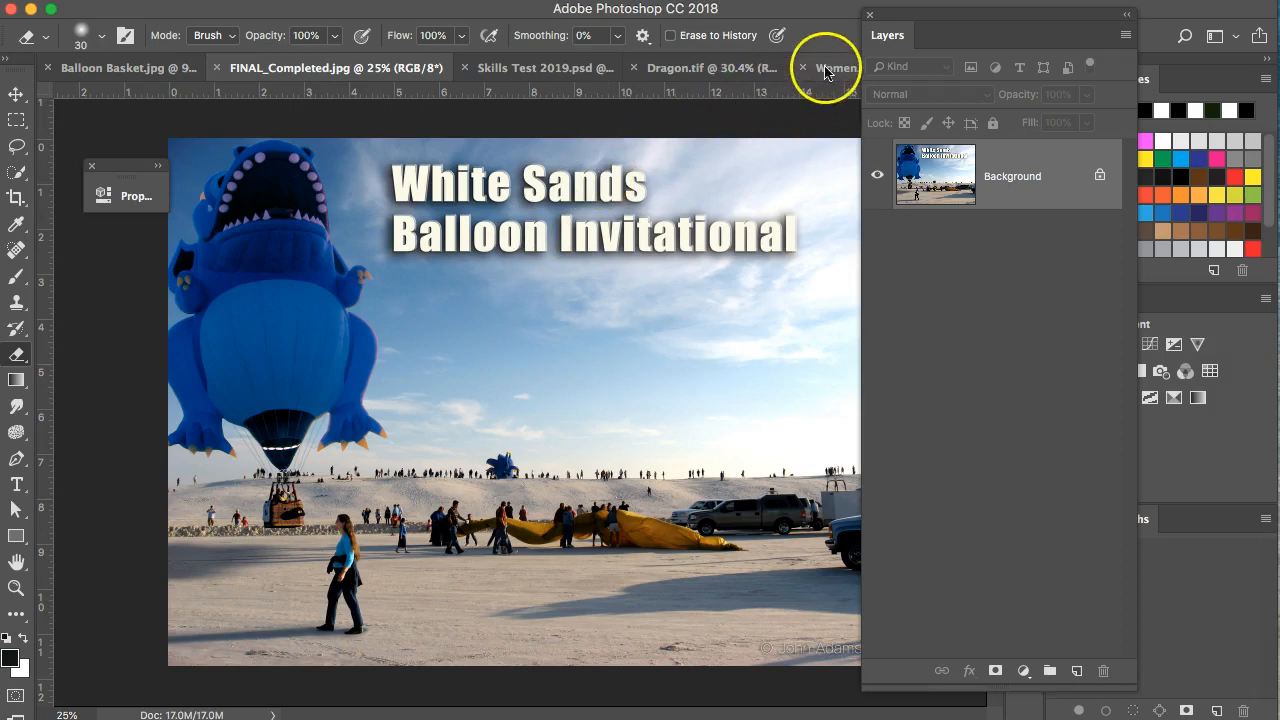
Return to Skills Test 2019.psd, select the Background copy layer, and shorten the Layers panel.
{"action": "left_click", "coordinate": [508, 70]}
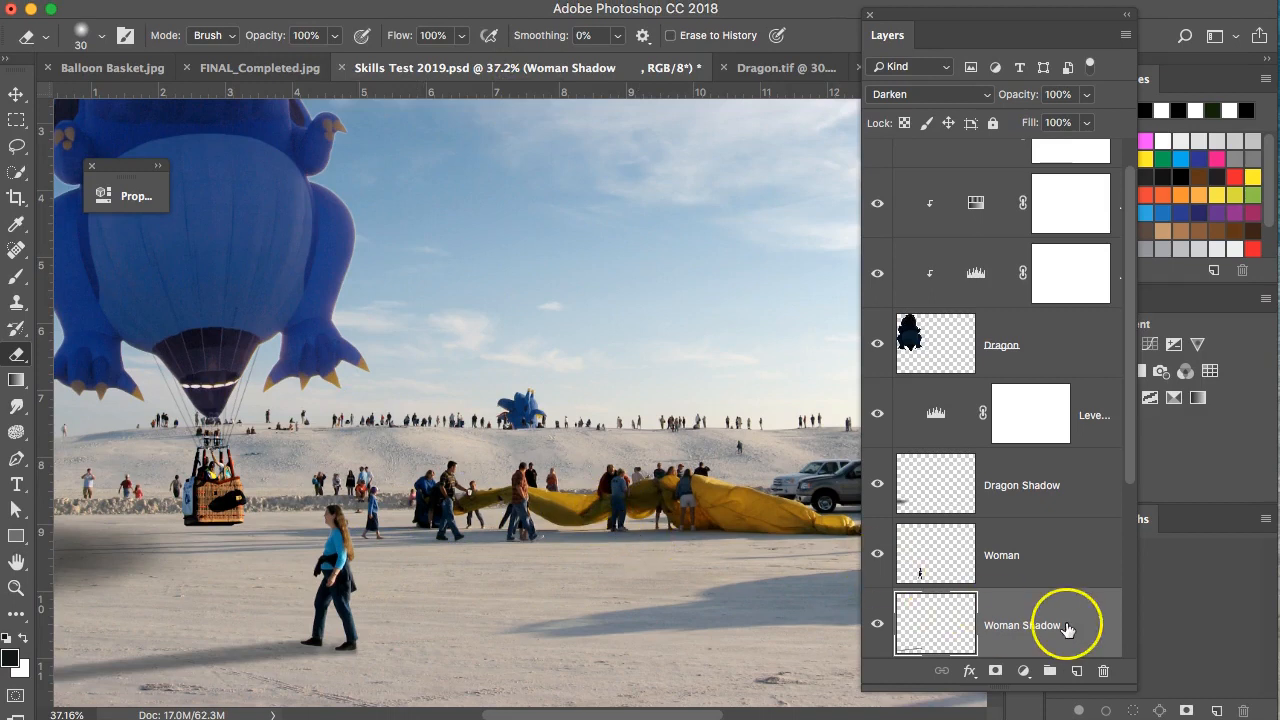
{"action": "scroll", "coordinate": [1063, 617], "scroll_direction": "down", "scroll_amount": 2}
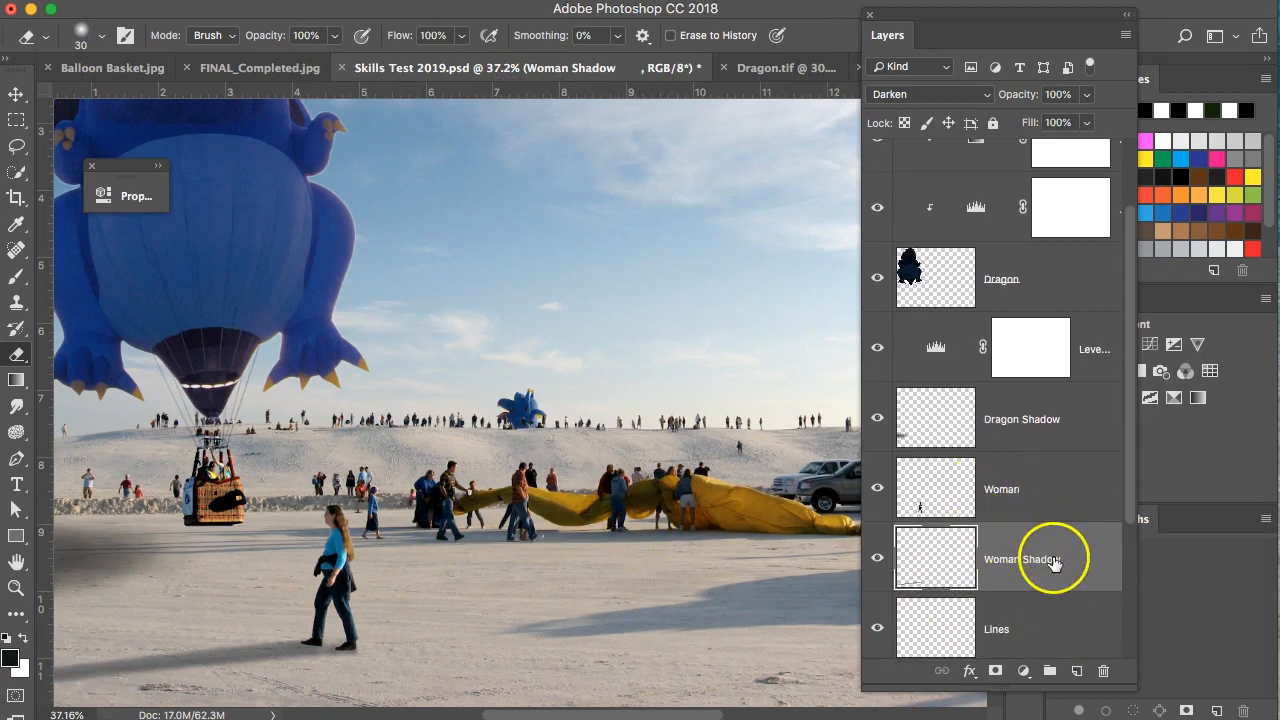
{"action": "scroll", "coordinate": [1057, 562], "scroll_direction": "down", "scroll_amount": 3}
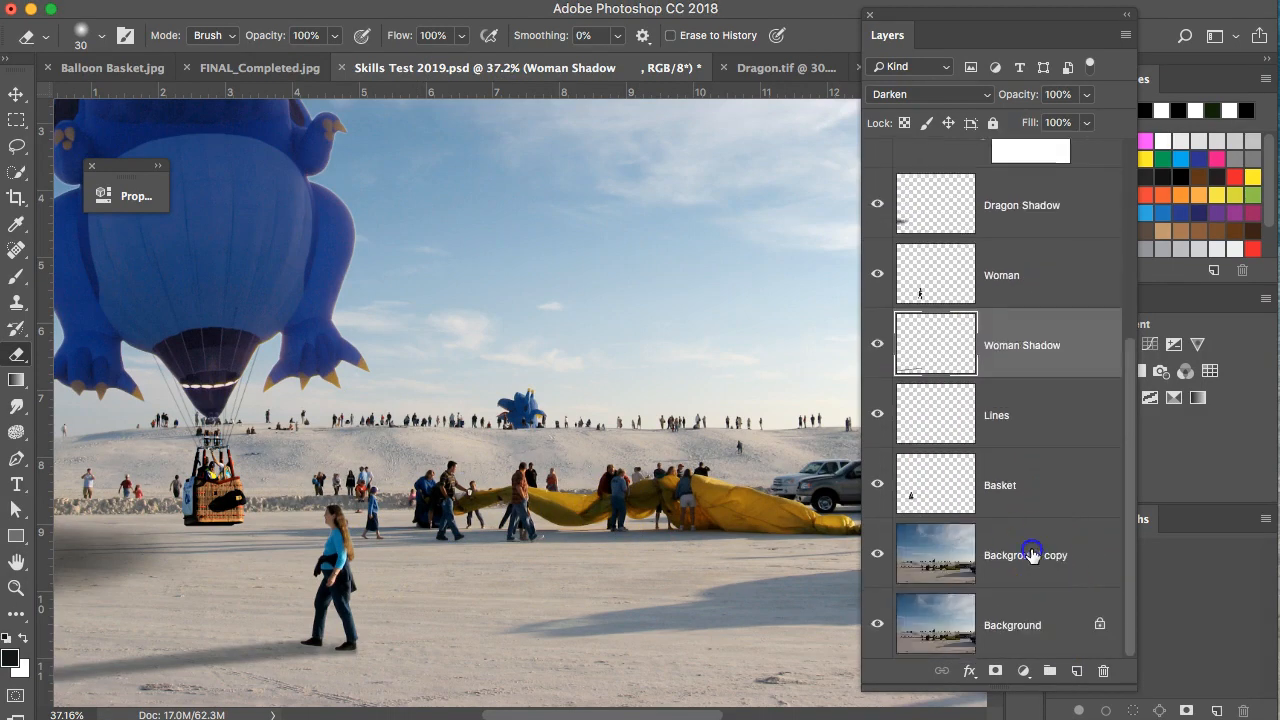
{"action": "left_click", "coordinate": [1033, 555]}
{"action": "right_click", "coordinate": [1055, 555]}
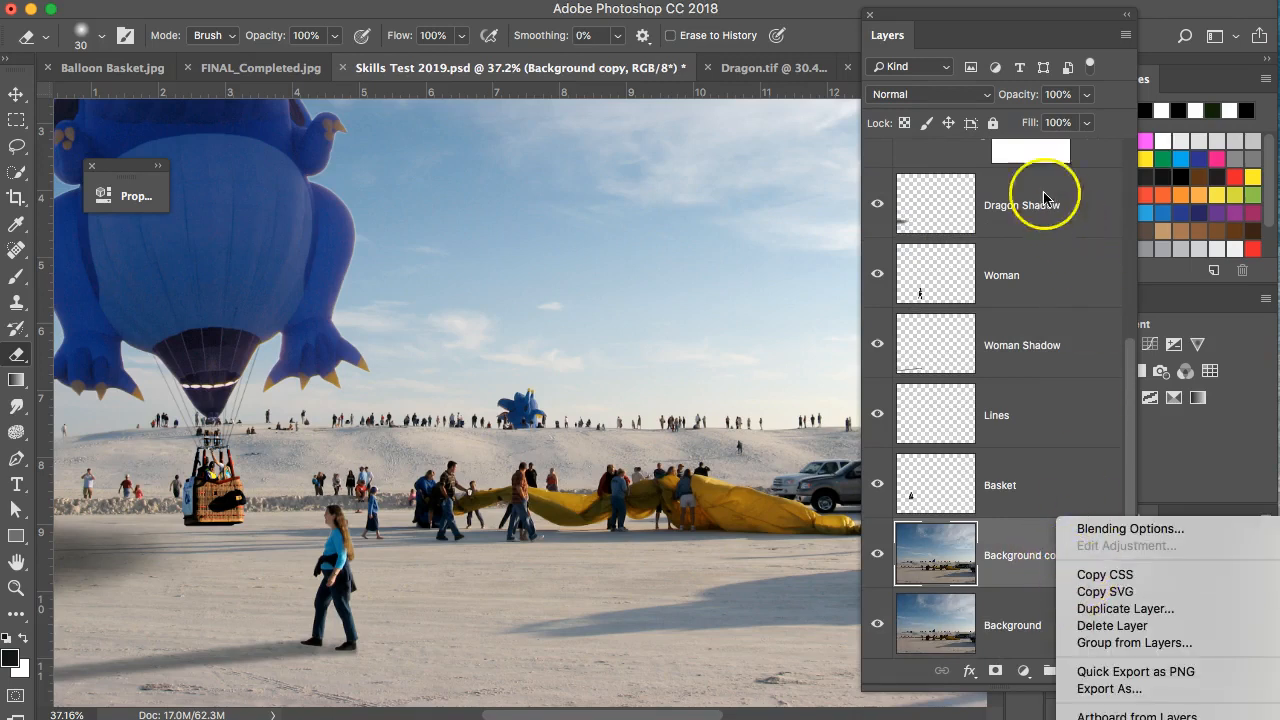
{"action": "left_click", "coordinate": [985, 22]}
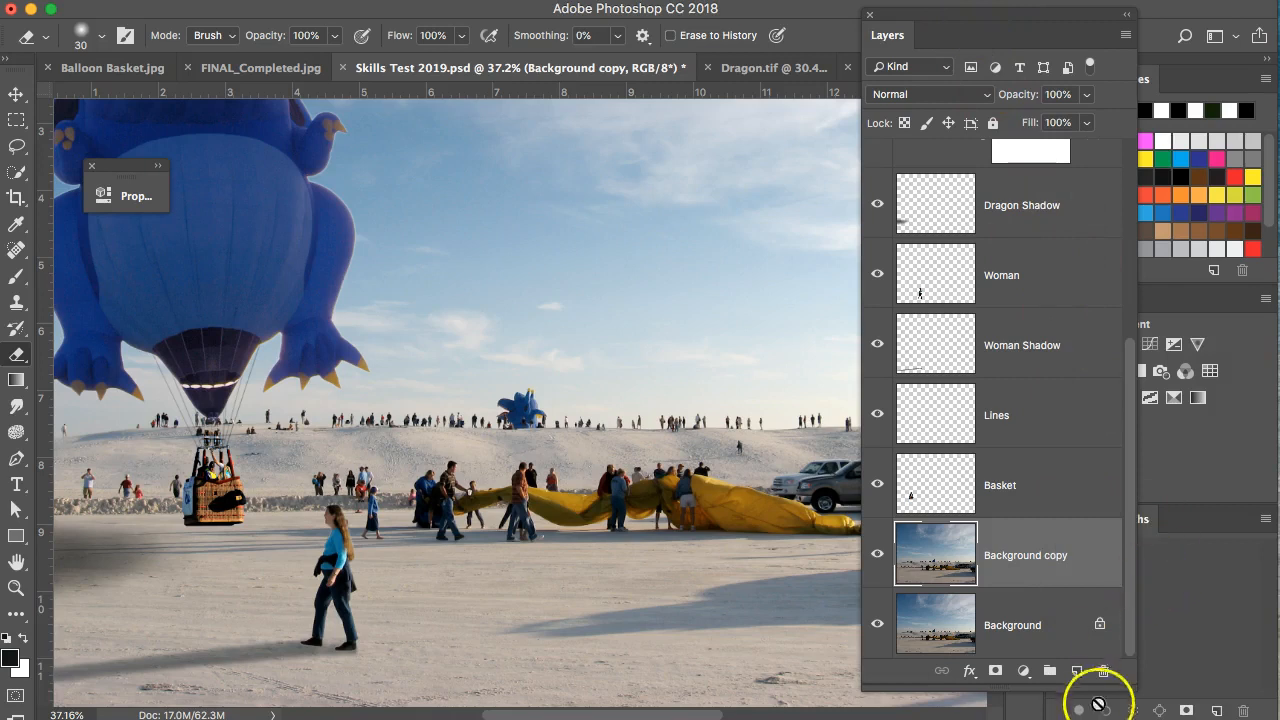
{"action": "left_click_drag", "start_coordinate": [1117, 686], "coordinate": [1114, 531]}
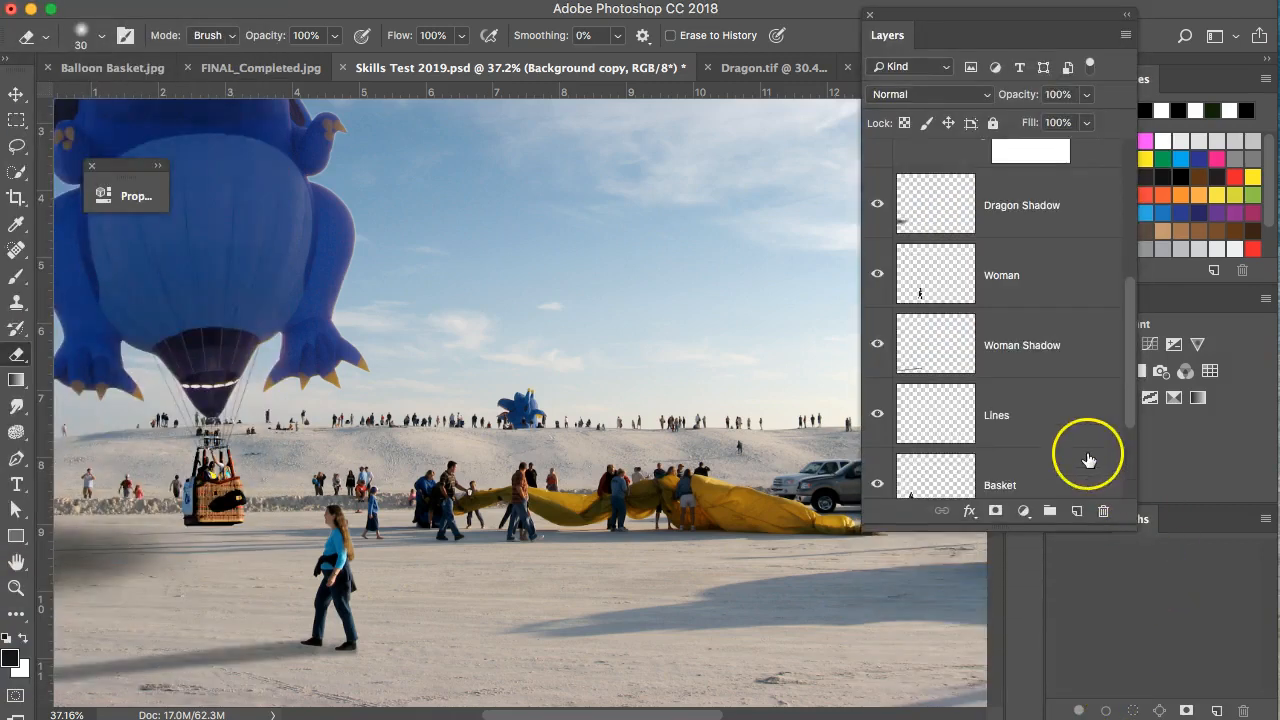
Convert Background copy to a smart object and launch Smart Sharpen.
{"action": "right_click", "coordinate": [1043, 387]}
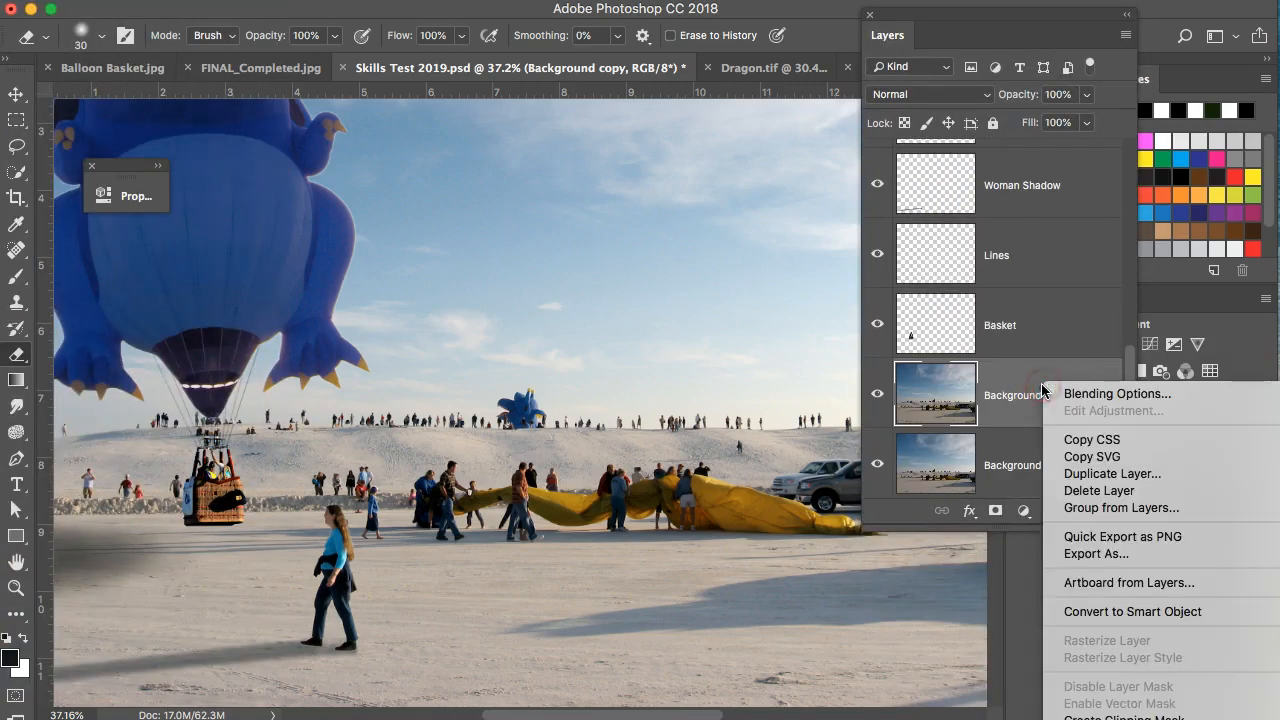
{"action": "left_click", "coordinate": [1084, 612]}
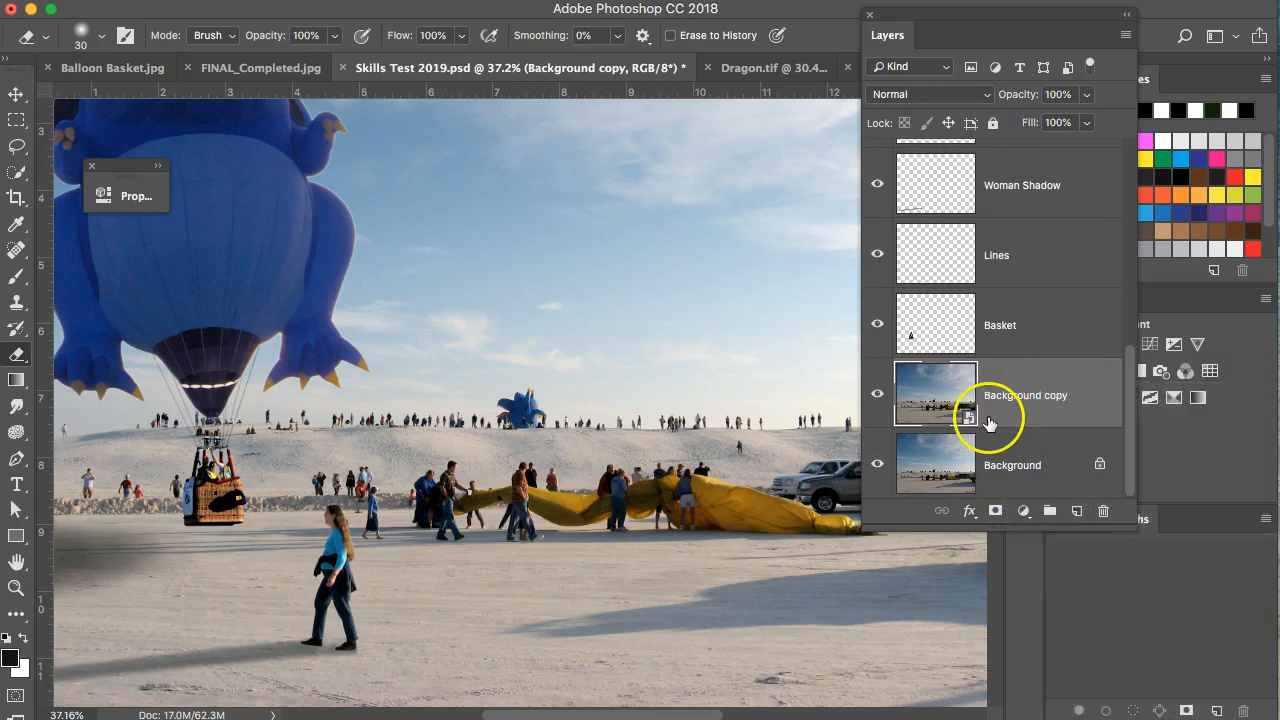
{"action": "left_click", "coordinate": [484, 1]}
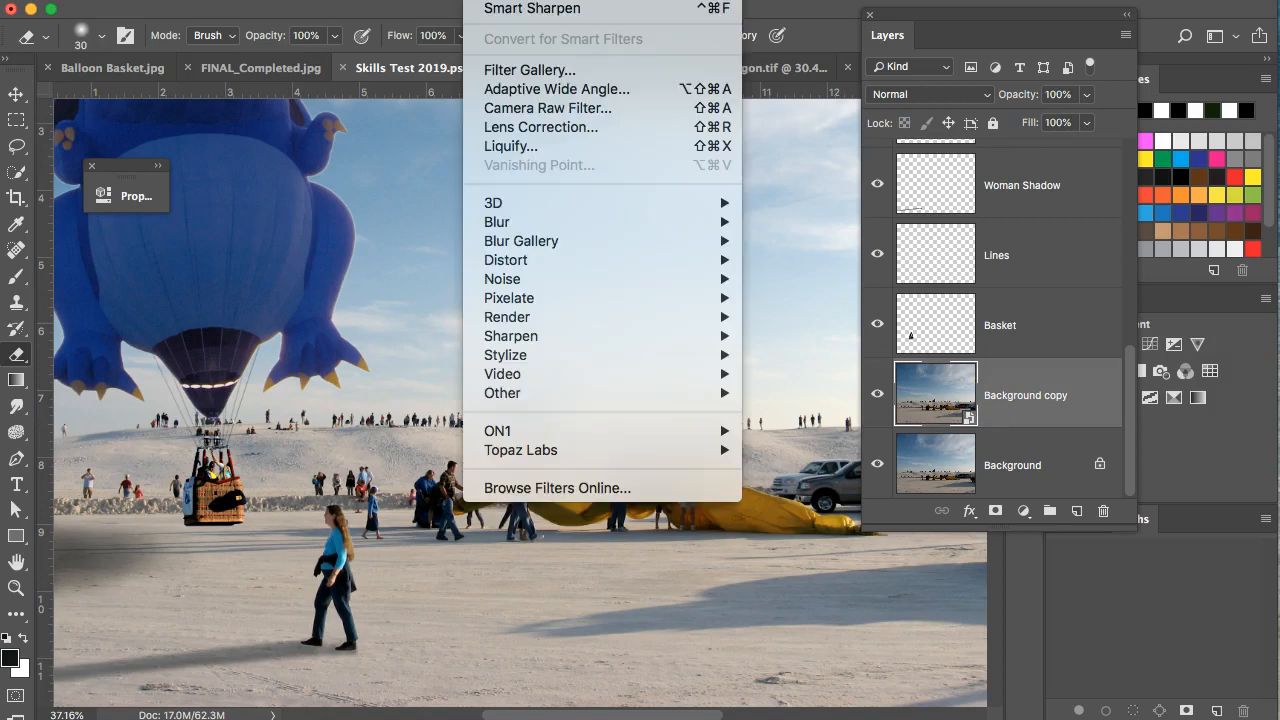
{"action": "mouse_move", "coordinate": [515, 343]}
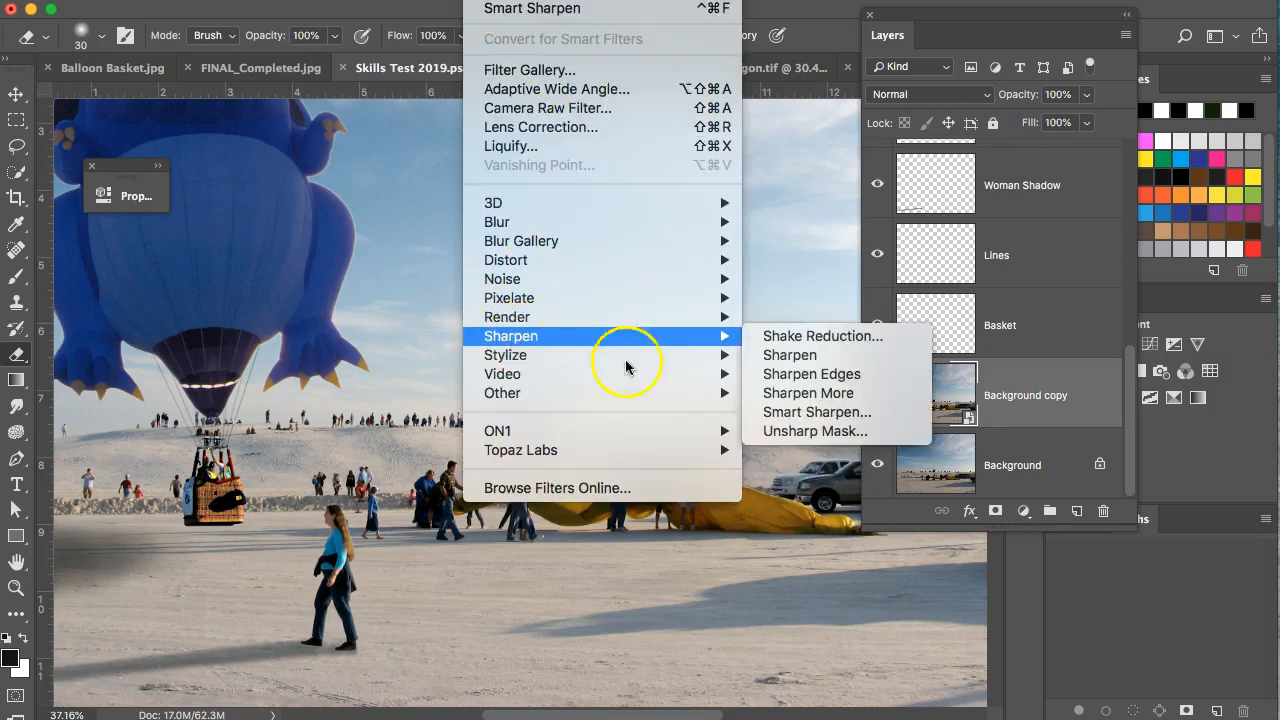
{"action": "left_click", "coordinate": [822, 413]}
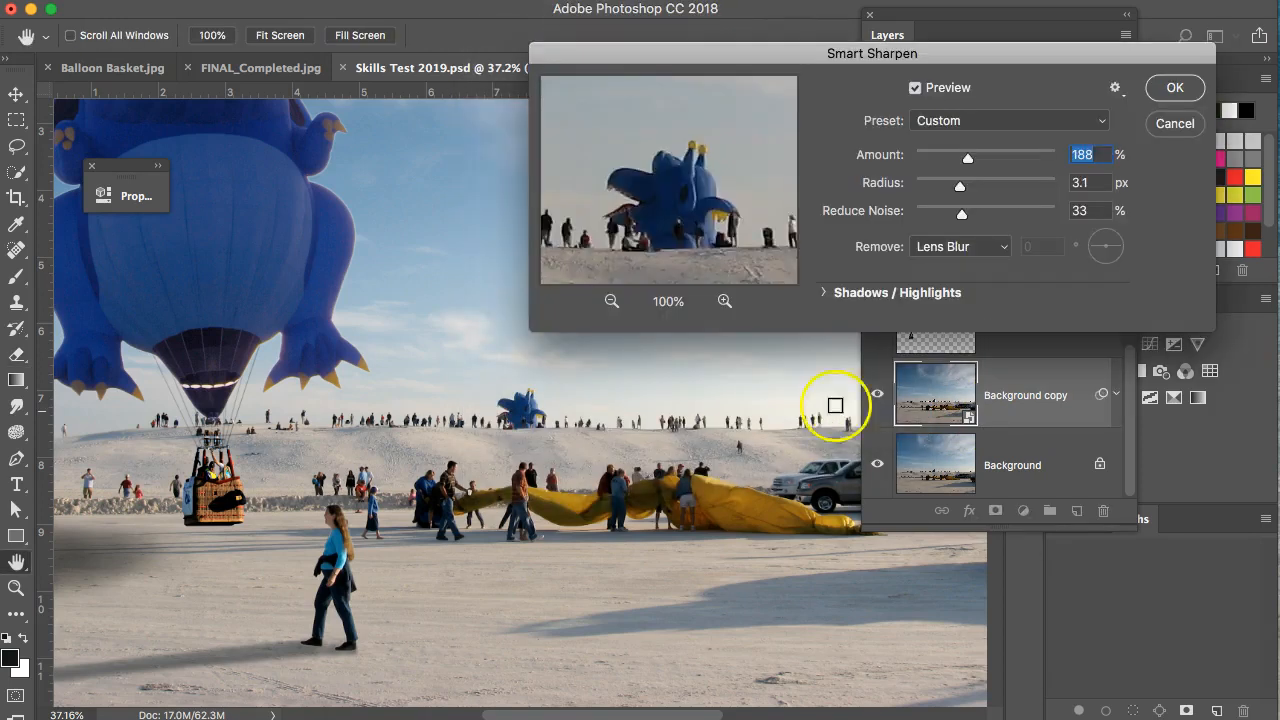
Preview the sharpening on the ridge crowd while lowering the amount and radius.
{"action": "left_click_drag", "start_coordinate": [634, 206], "coordinate": [673, 214]}
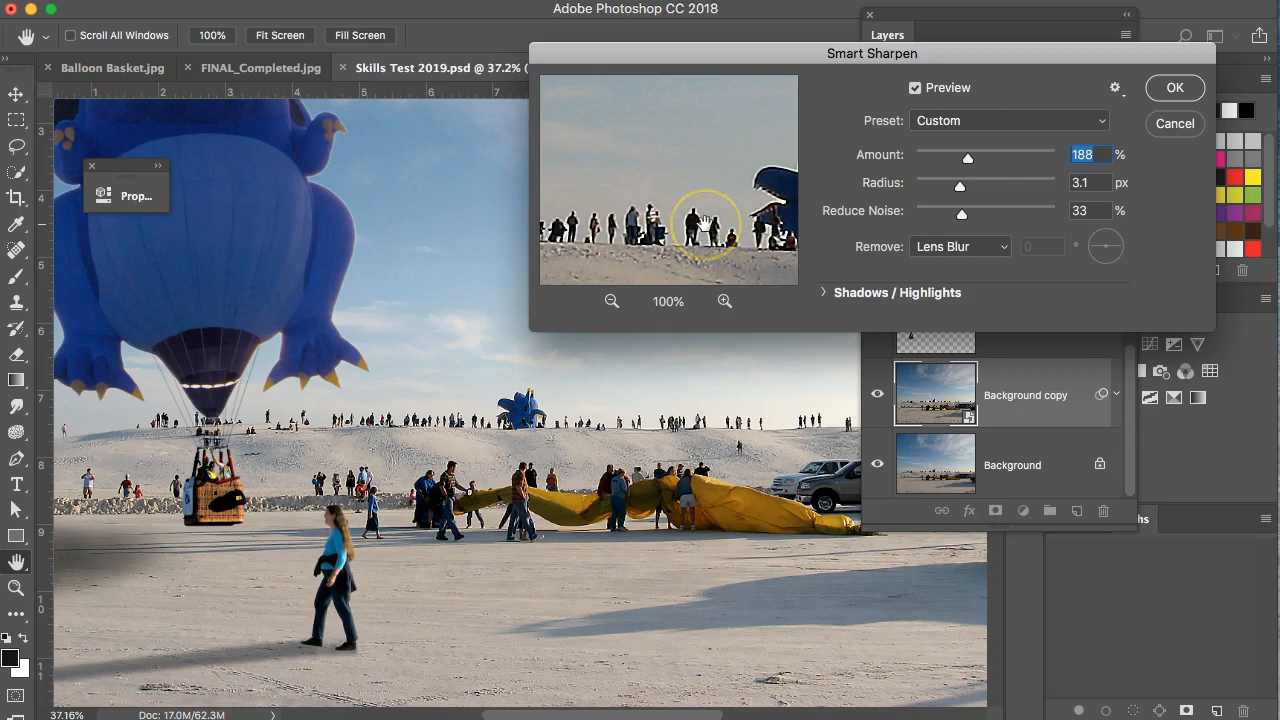
{"action": "left_click", "coordinate": [704, 223]}
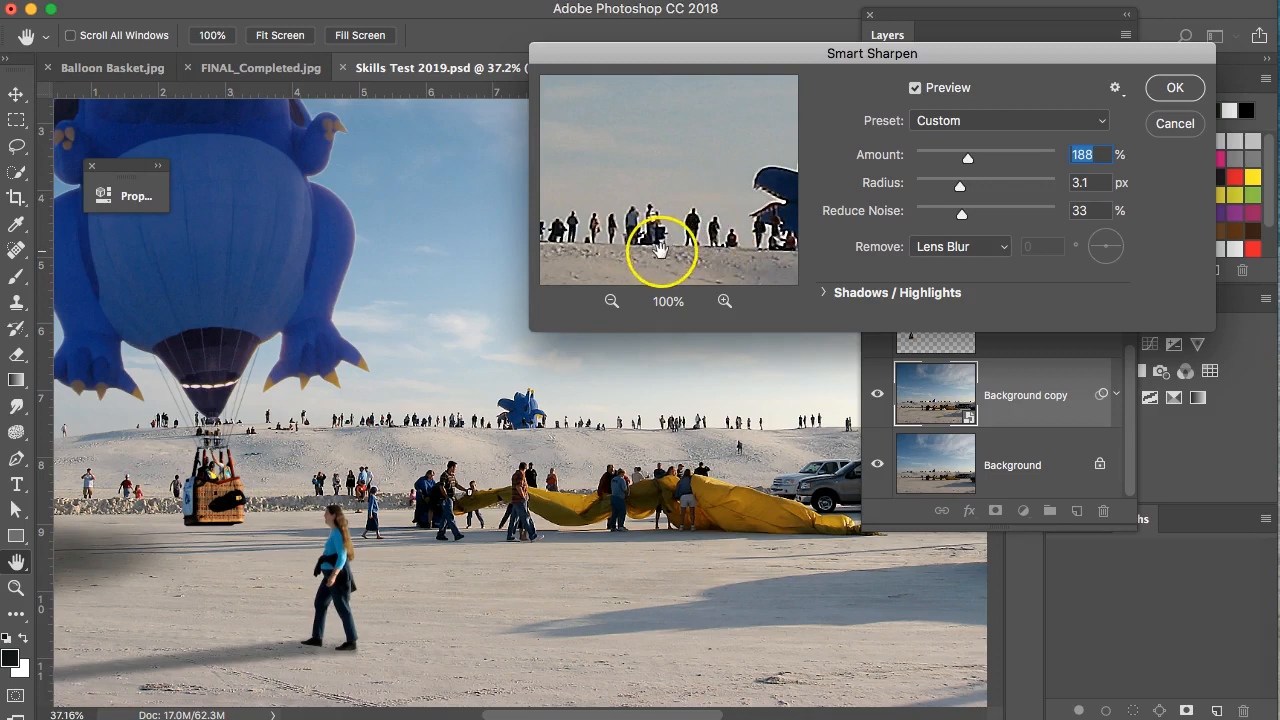
{"action": "left_click_drag", "start_coordinate": [643, 243], "coordinate": [695, 144]}
{"action": "left_click_drag", "start_coordinate": [702, 189], "coordinate": [733, 177]}
{"action": "left_click_drag", "start_coordinate": [967, 158], "coordinate": [961, 160]}
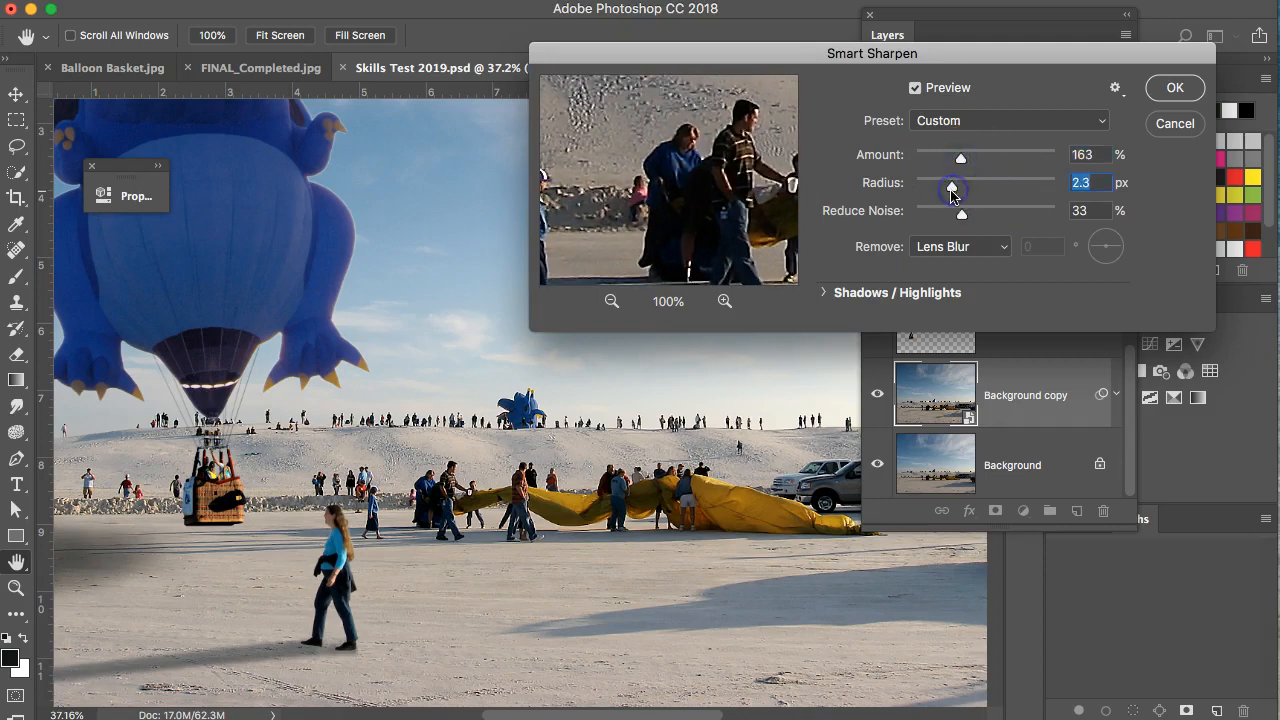
{"action": "left_click", "coordinate": [707, 187]}
{"action": "left_click_drag", "start_coordinate": [959, 193], "coordinate": [951, 191]}
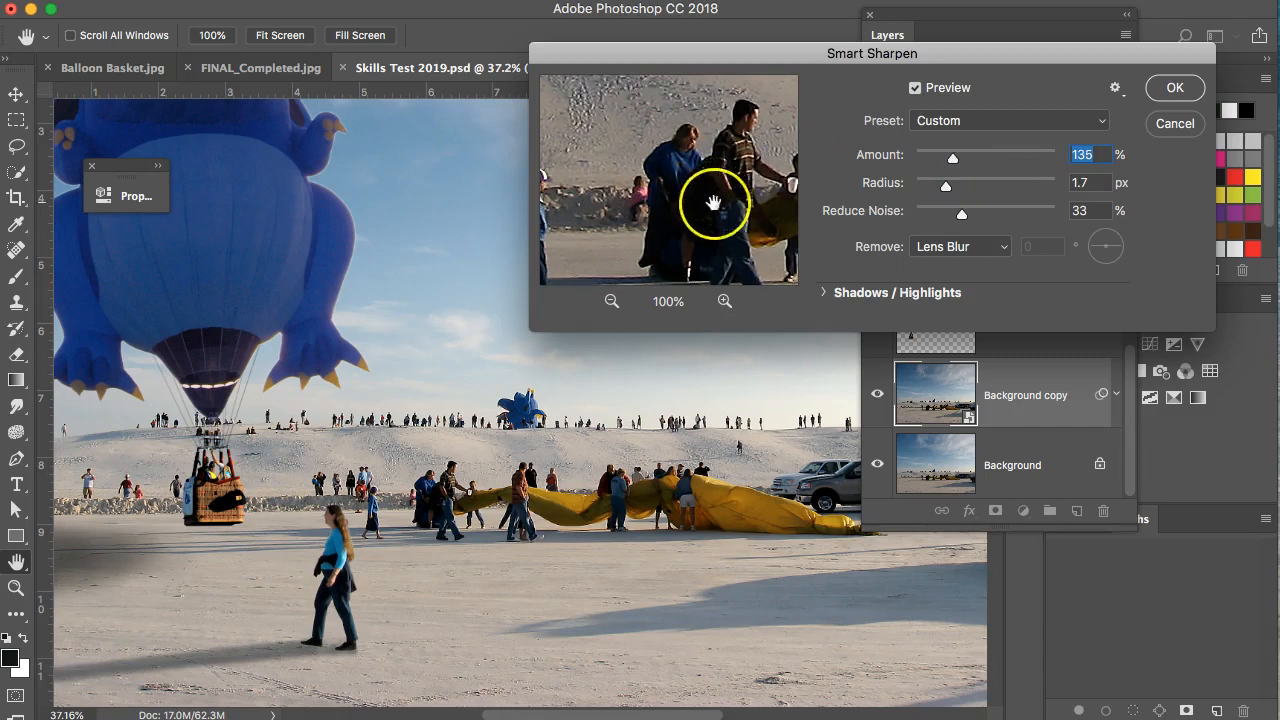
{"action": "left_click", "coordinate": [610, 301]}
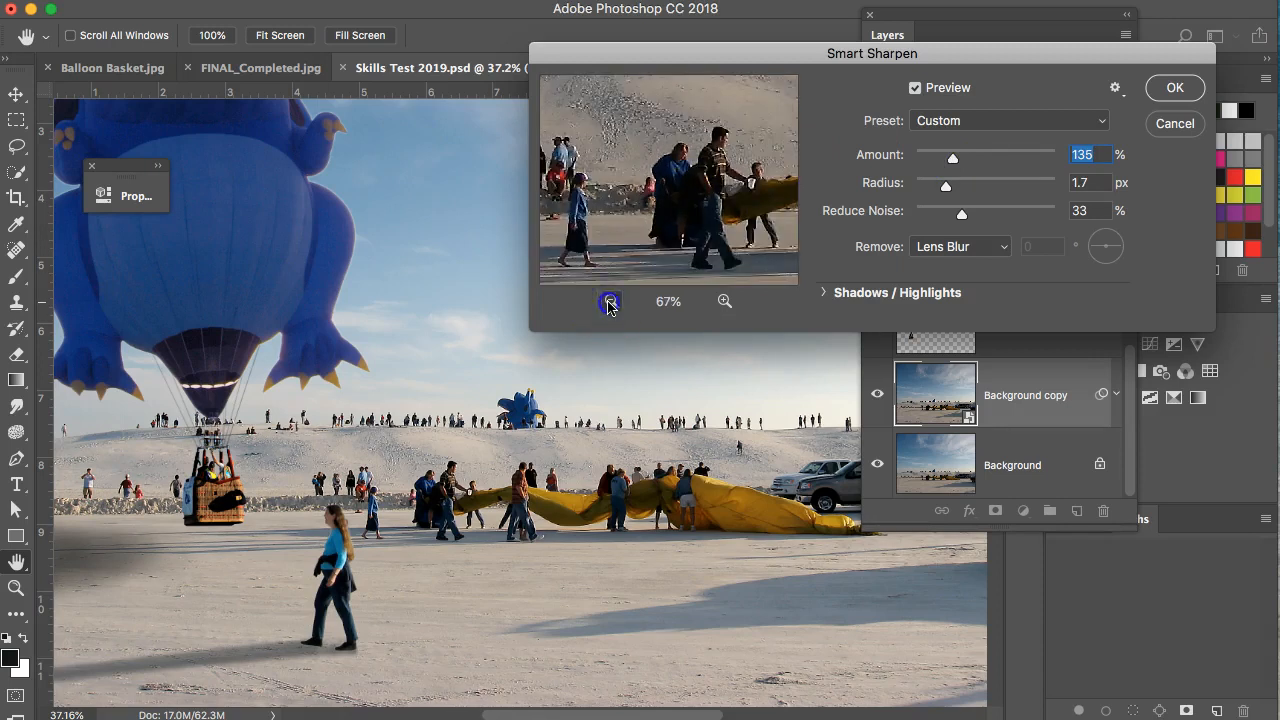
{"action": "left_click", "coordinate": [610, 301]}
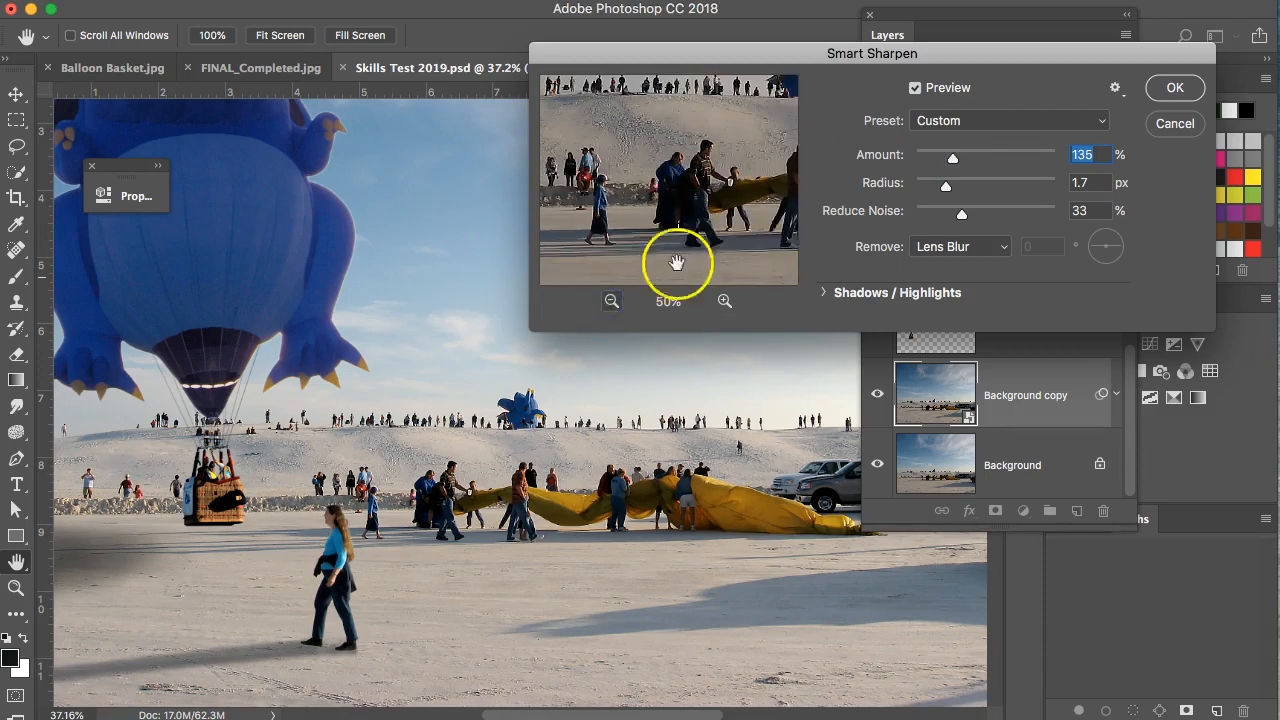
{"action": "left_click_drag", "start_coordinate": [952, 159], "coordinate": [949, 160]}
{"action": "left_click", "coordinate": [702, 190]}
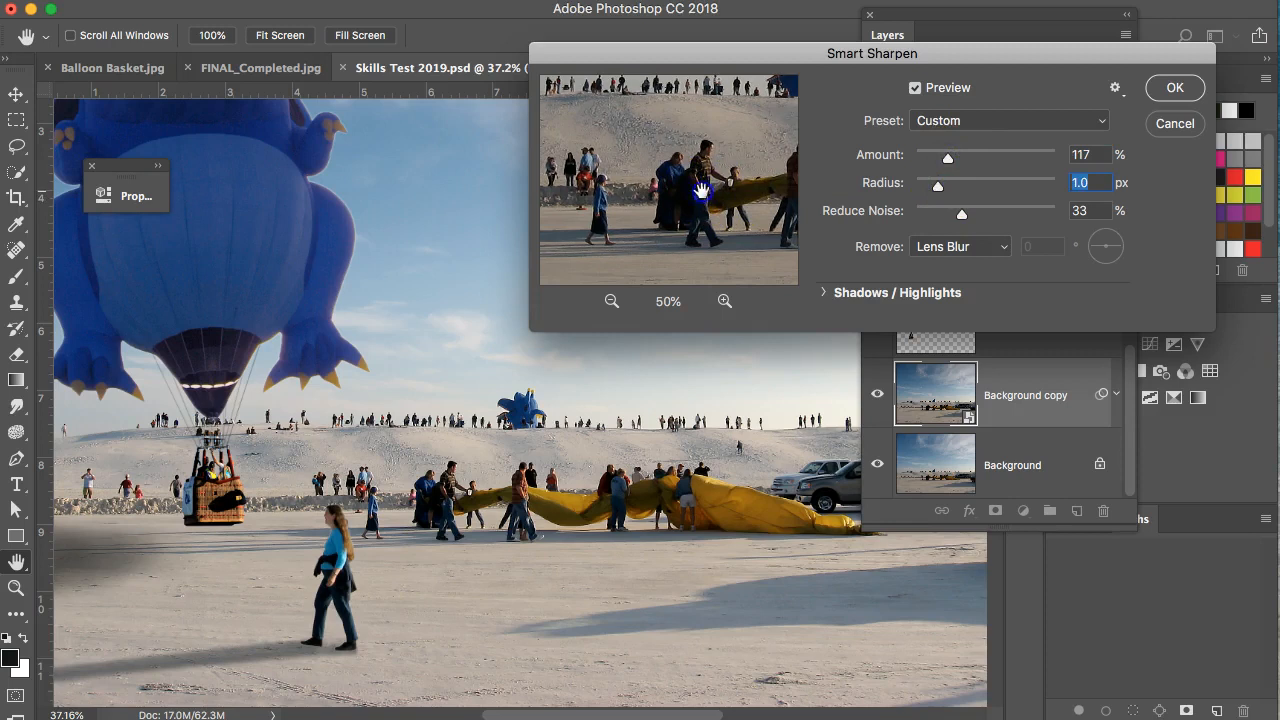
Fine-tune the radius and apply Smart Sharpen at 117% amount and 1.5 px radius.
{"action": "left_click", "coordinate": [725, 301]}
{"action": "left_click", "coordinate": [722, 158]}
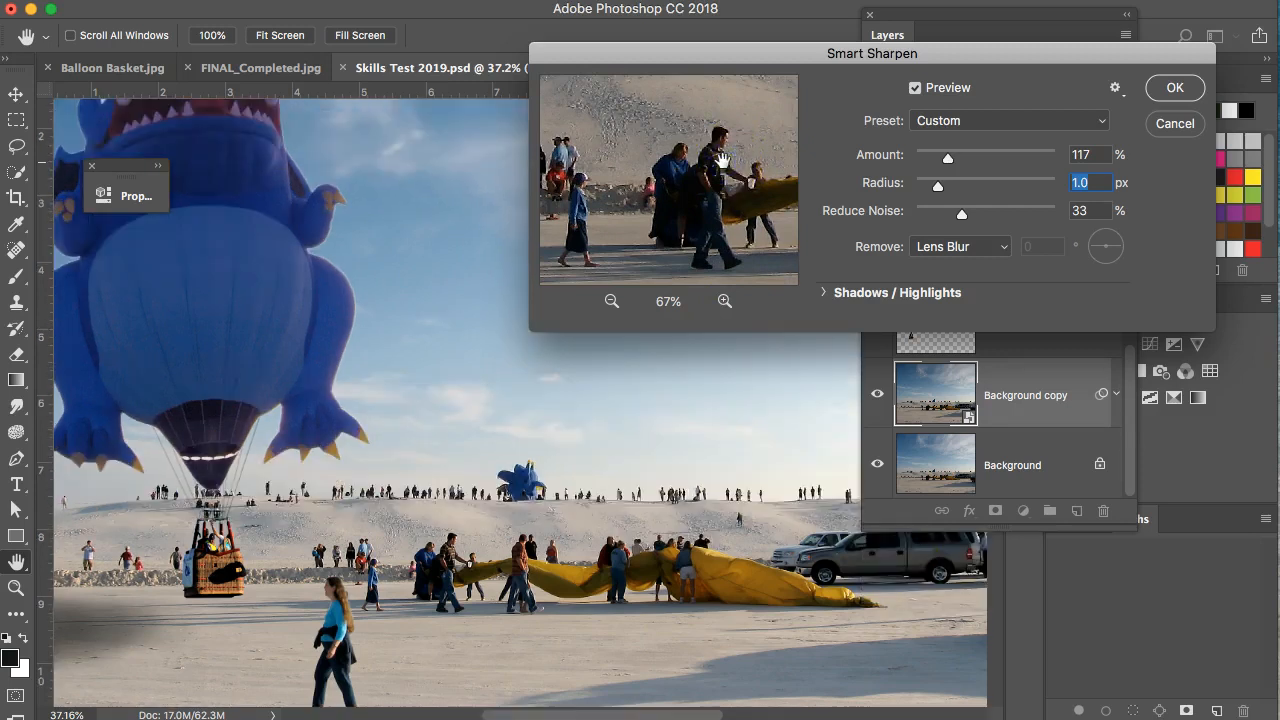
{"action": "left_click", "coordinate": [726, 300]}
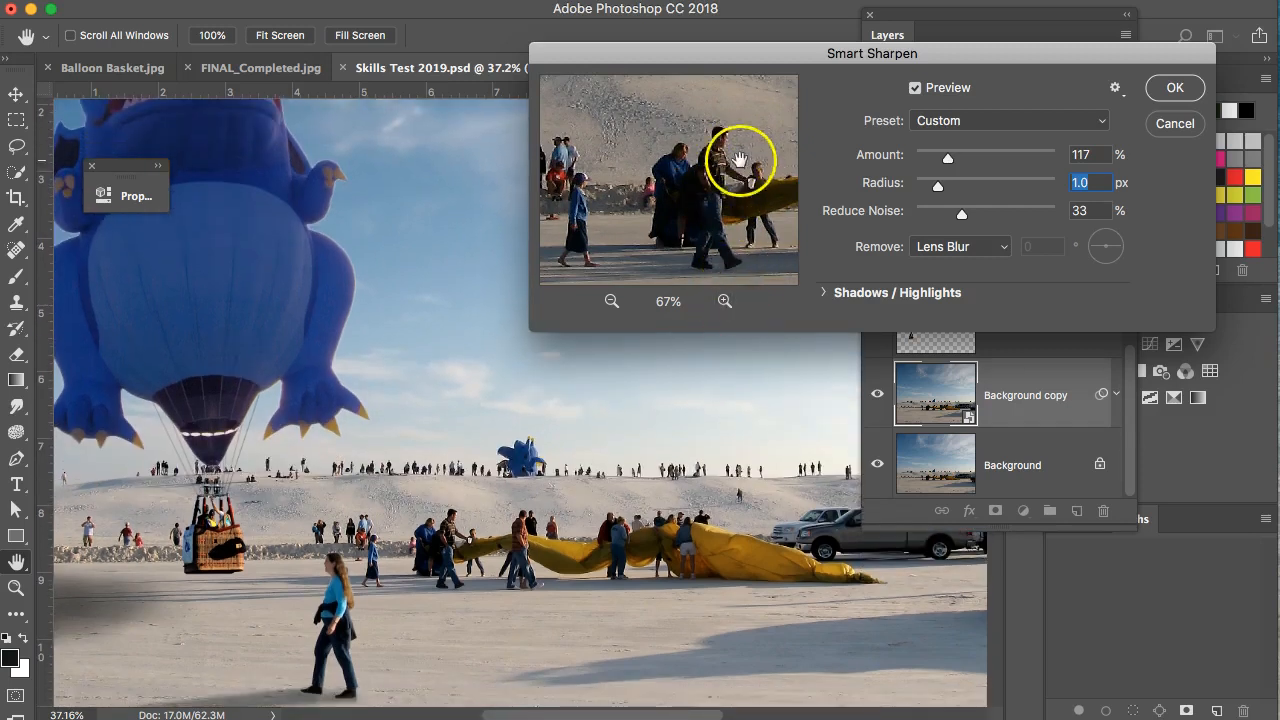
{"action": "left_click_drag", "start_coordinate": [737, 149], "coordinate": [731, 211]}
{"action": "left_click", "coordinate": [735, 303]}
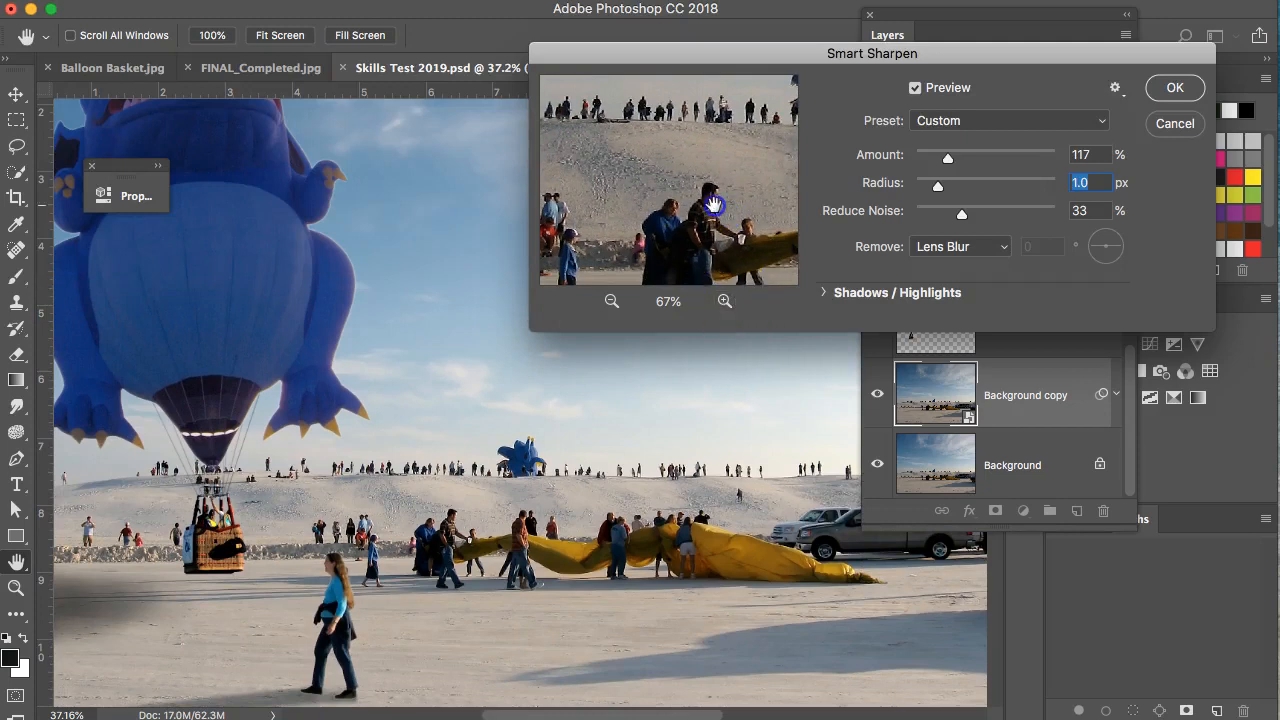
{"action": "left_click", "coordinate": [712, 203]}
{"action": "left_click_drag", "start_coordinate": [938, 187], "coordinate": [940, 190]}
{"action": "left_click", "coordinate": [740, 210]}
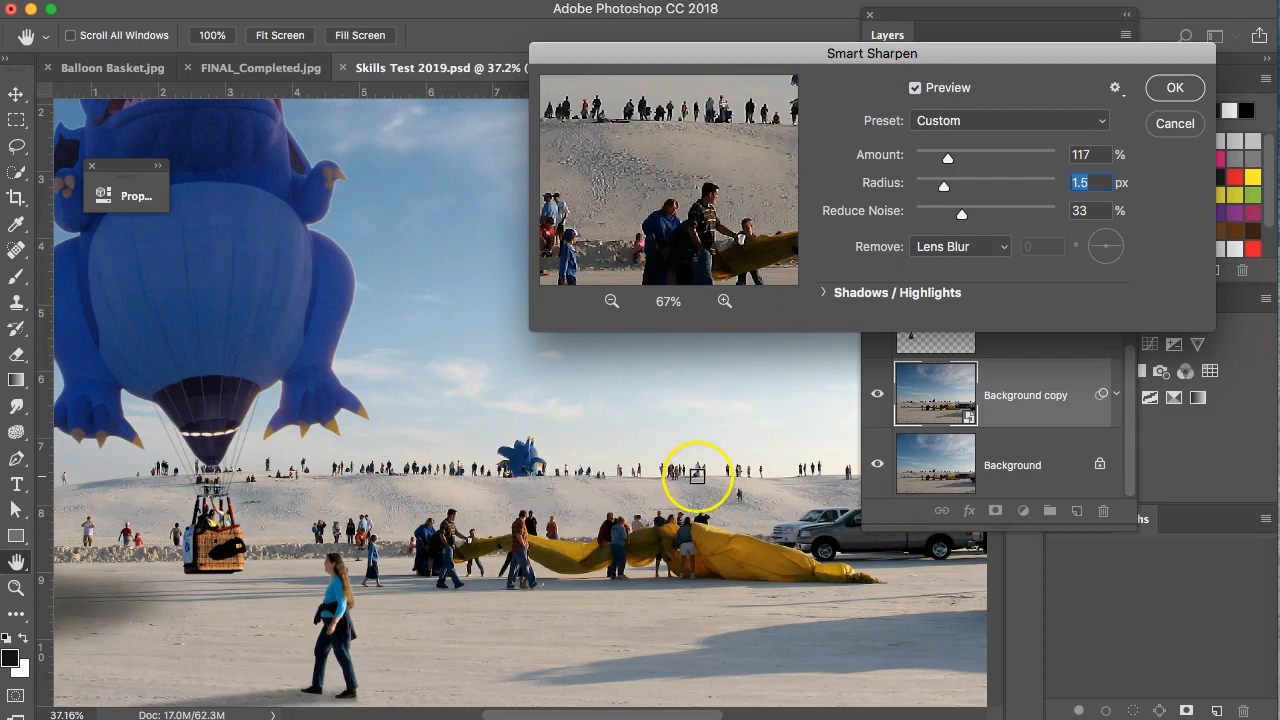
{"action": "left_click", "coordinate": [1175, 90]}
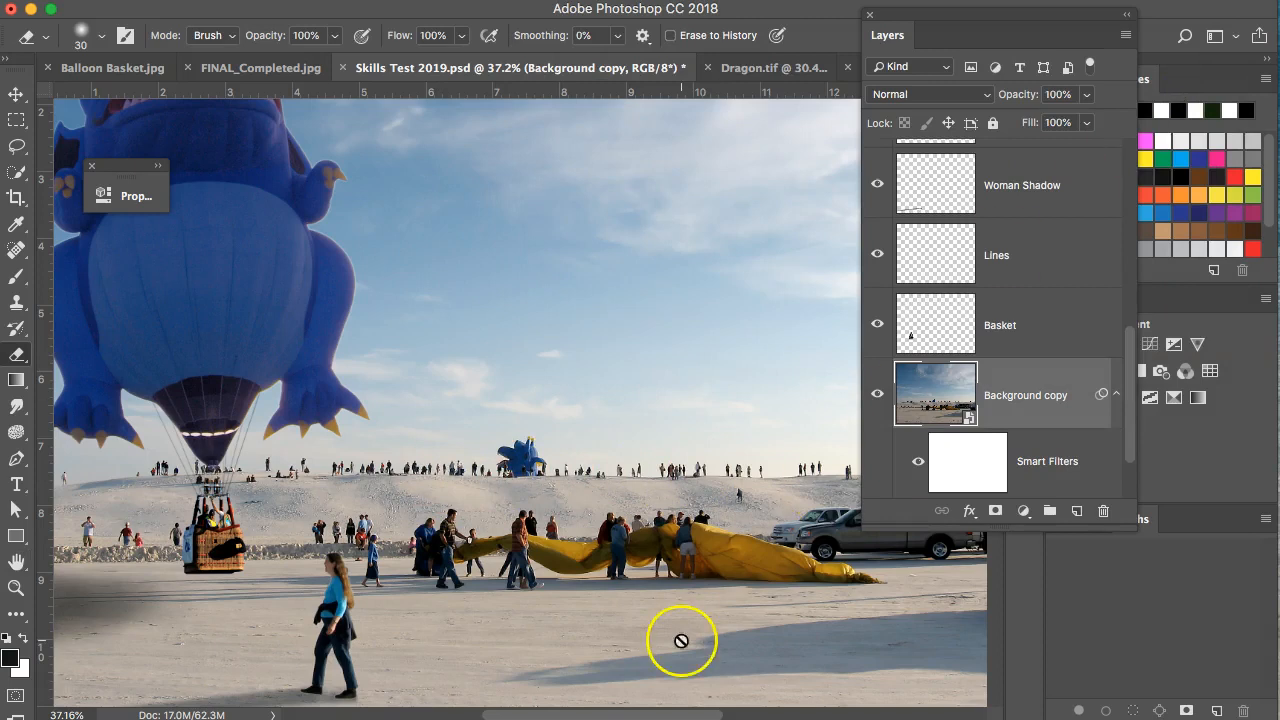
Select the Basket layer with the auto-select Move tool and shift the Layers panel left.
{"action": "scroll", "coordinate": [1052, 450], "scroll_direction": "down", "scroll_amount": 2}
{"action": "scroll", "coordinate": [1052, 435], "scroll_direction": "down", "scroll_amount": 1}
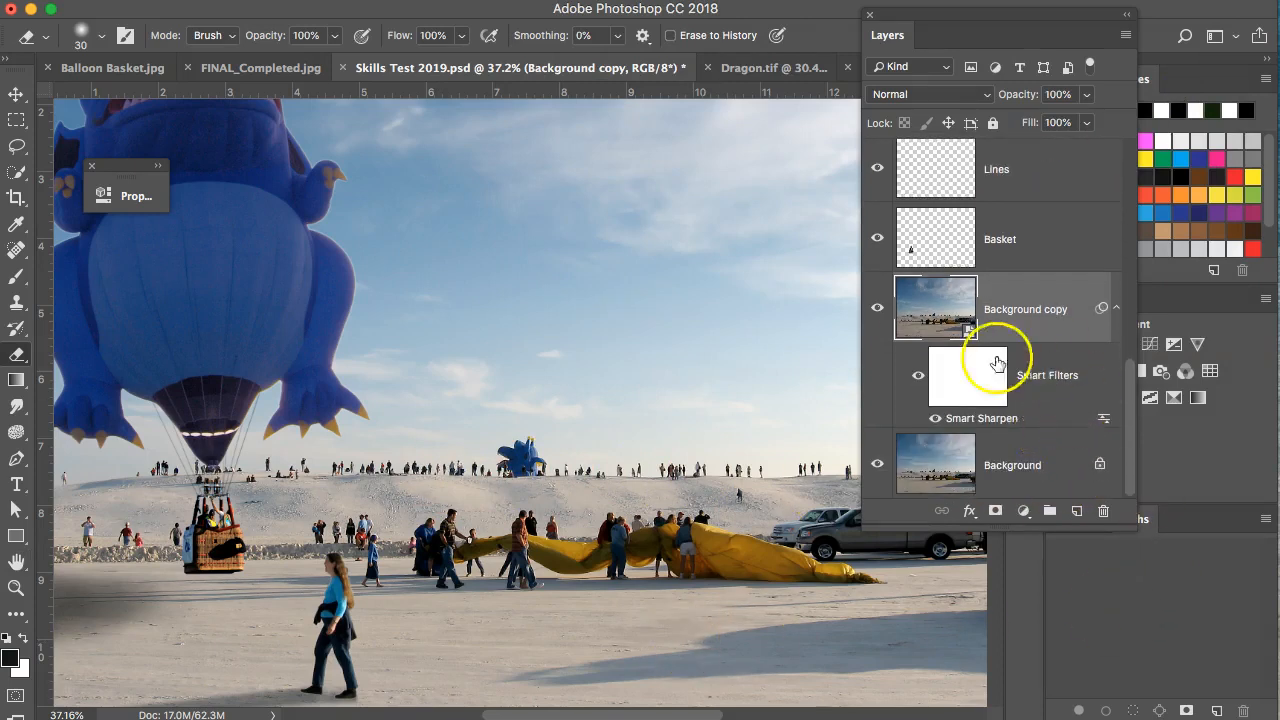
{"action": "scroll", "coordinate": [530, 631], "scroll_direction": "down", "scroll_amount": 1}
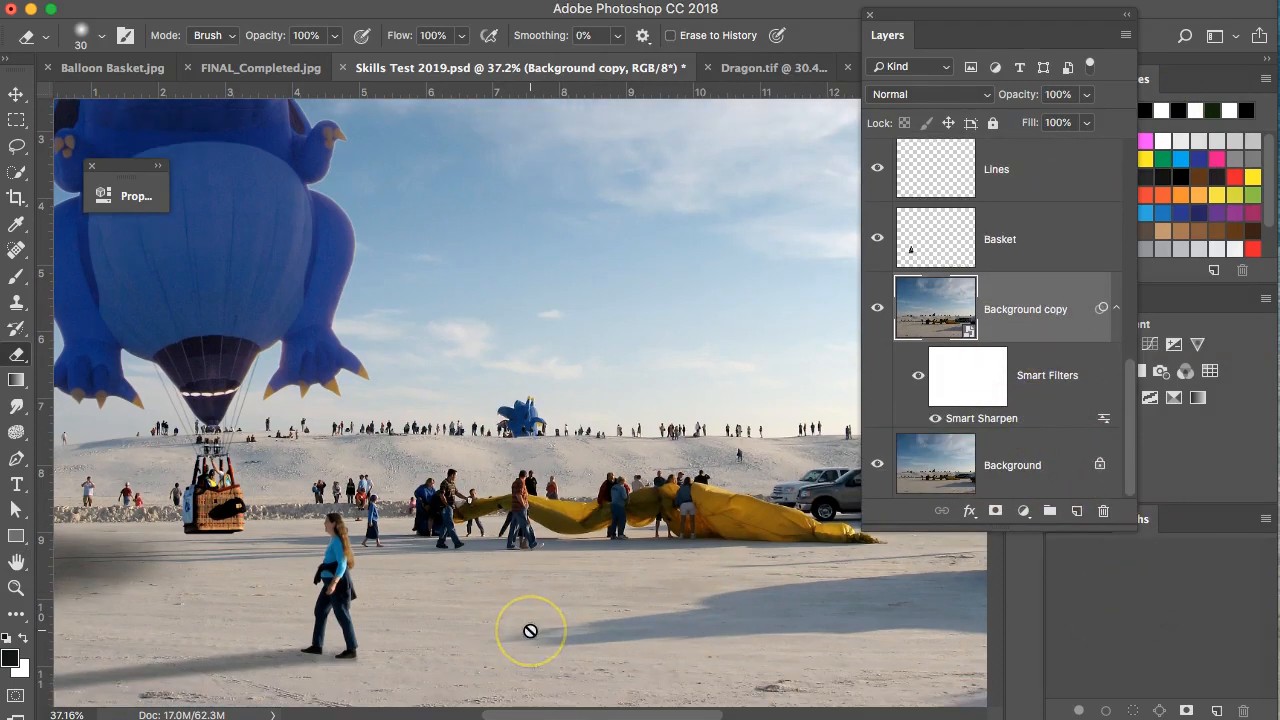
{"action": "scroll", "coordinate": [530, 631], "scroll_direction": "down", "scroll_amount": 1}
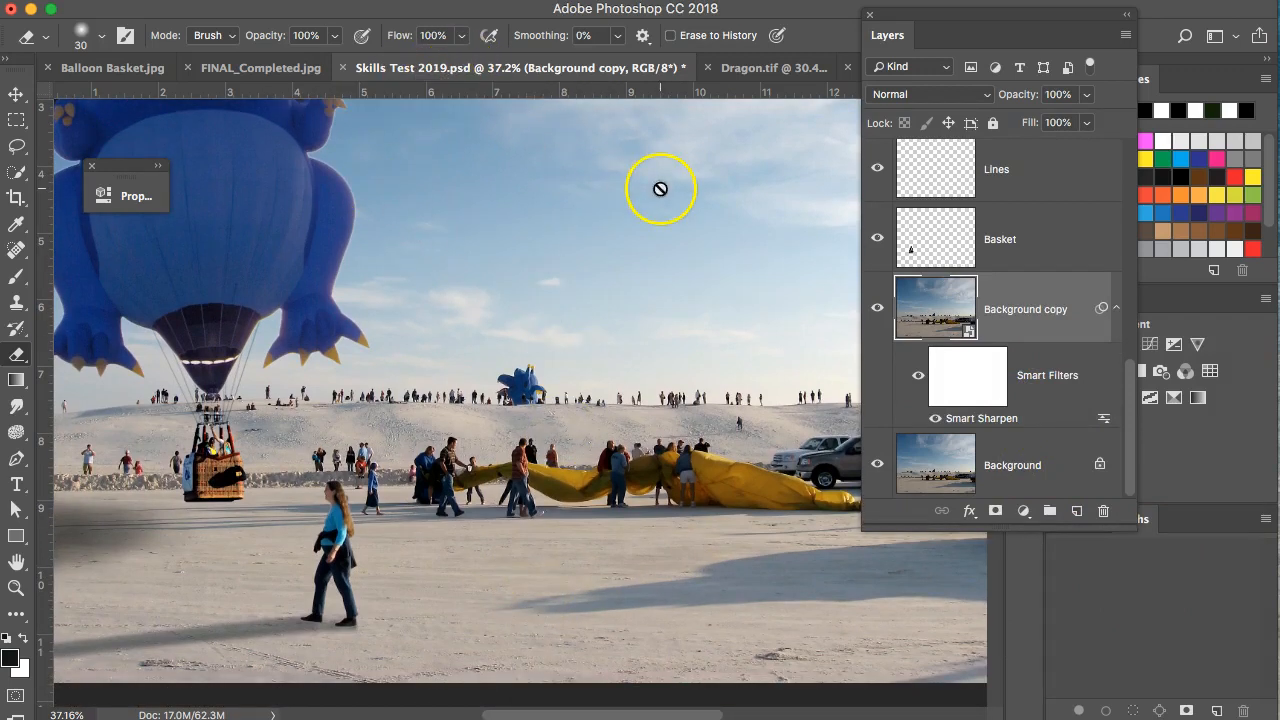
{"action": "left_click", "coordinate": [16, 95]}
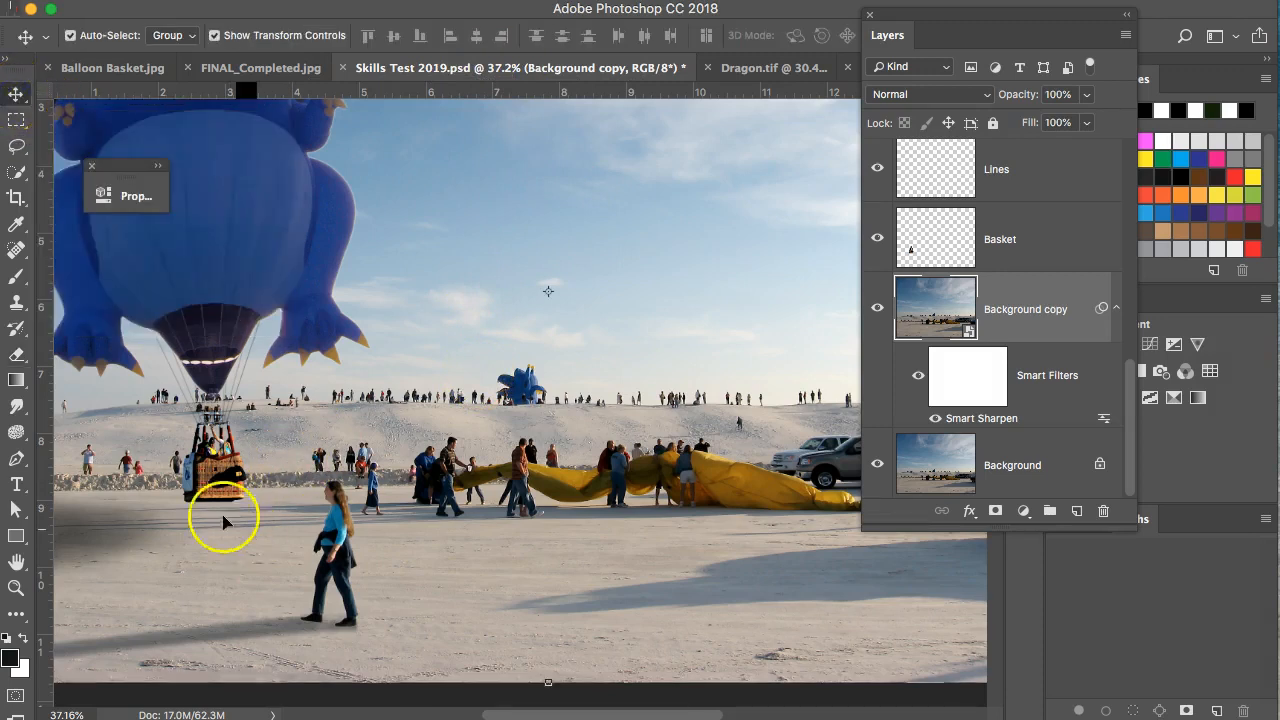
{"action": "left_click", "coordinate": [222, 477]}
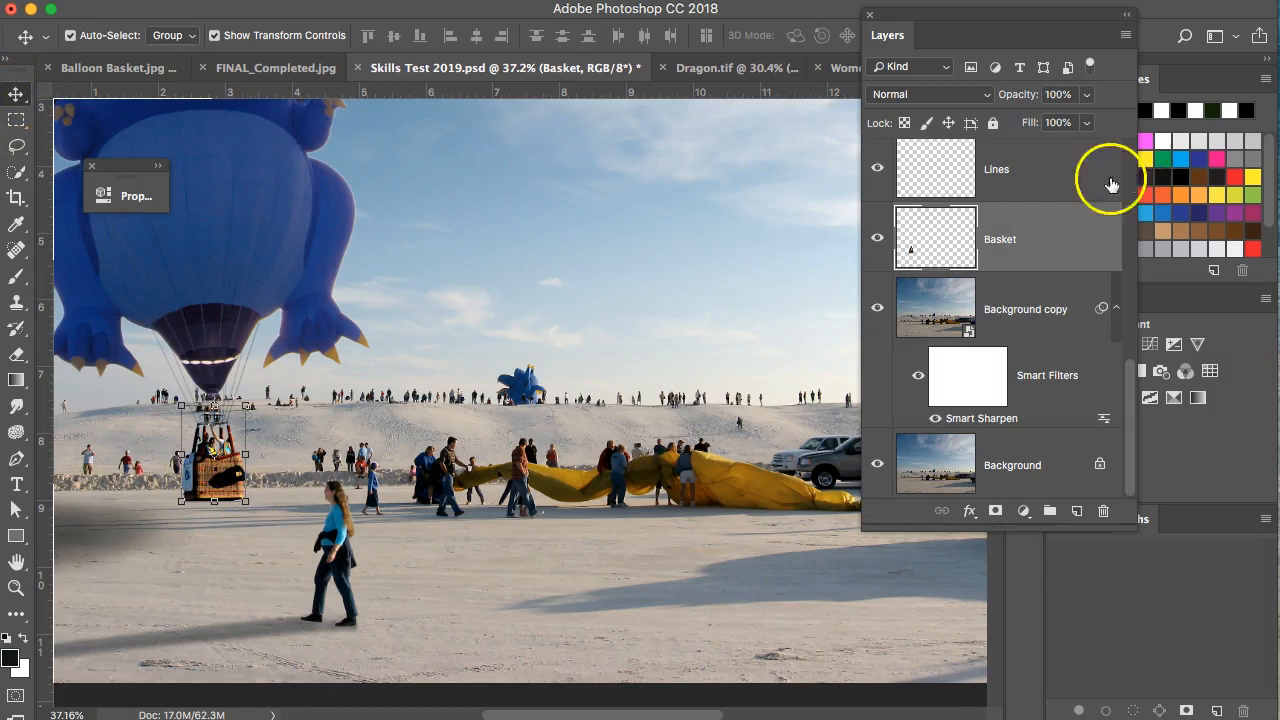
{"action": "scroll", "coordinate": [1011, 217], "scroll_direction": "up", "scroll_amount": 1}
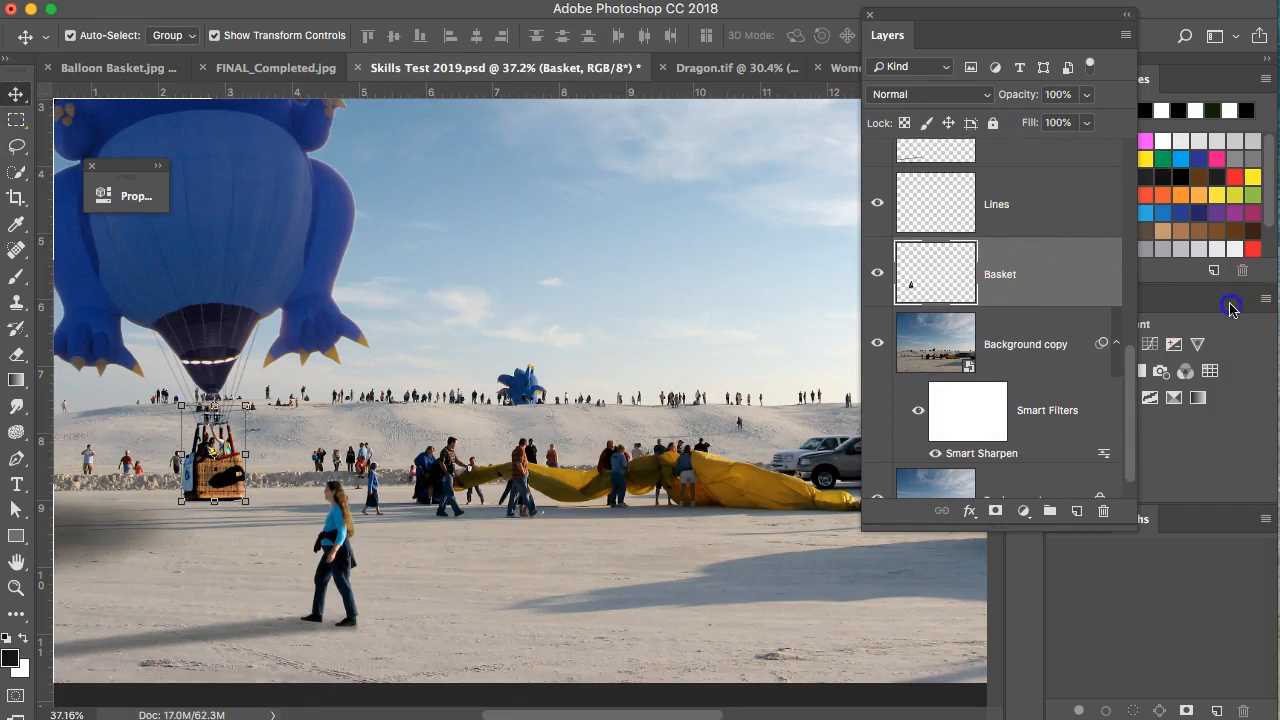
{"action": "left_click_drag", "start_coordinate": [1051, 19], "coordinate": [881, 8]}
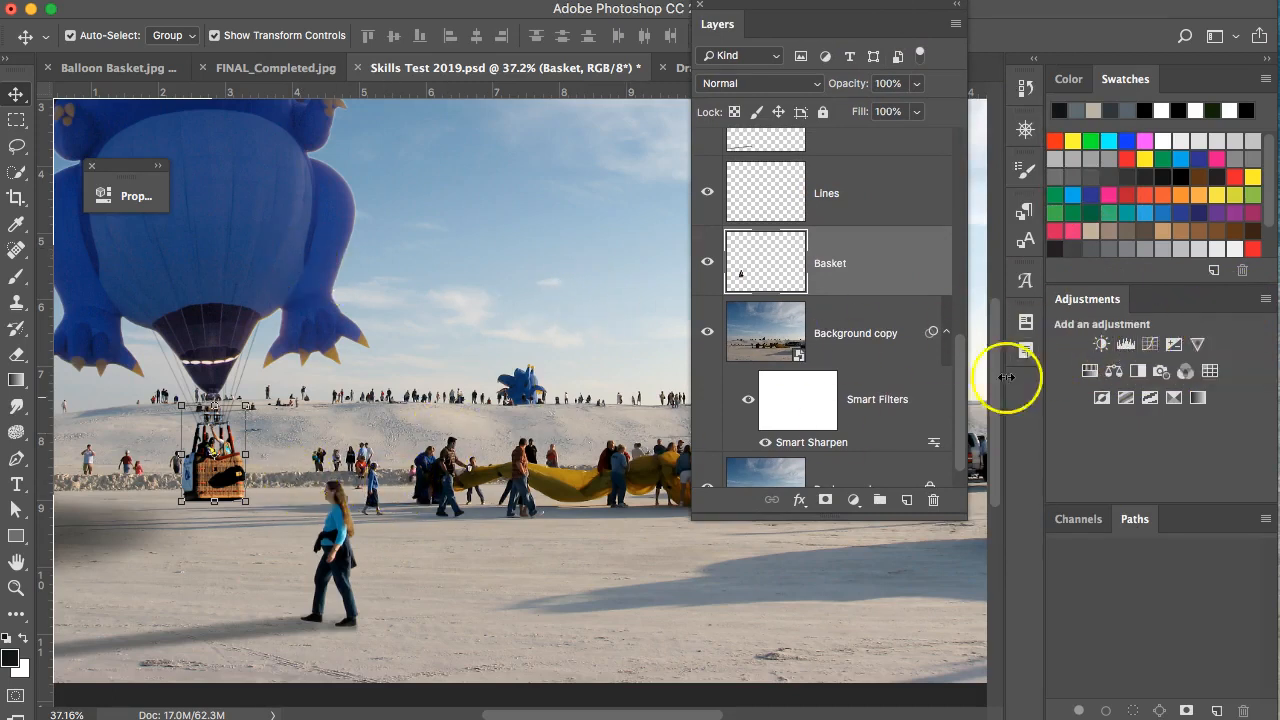
Add a Levels adjustment clipped to Basket with midtones at 0.93.
{"action": "left_click", "coordinate": [1126, 344]}
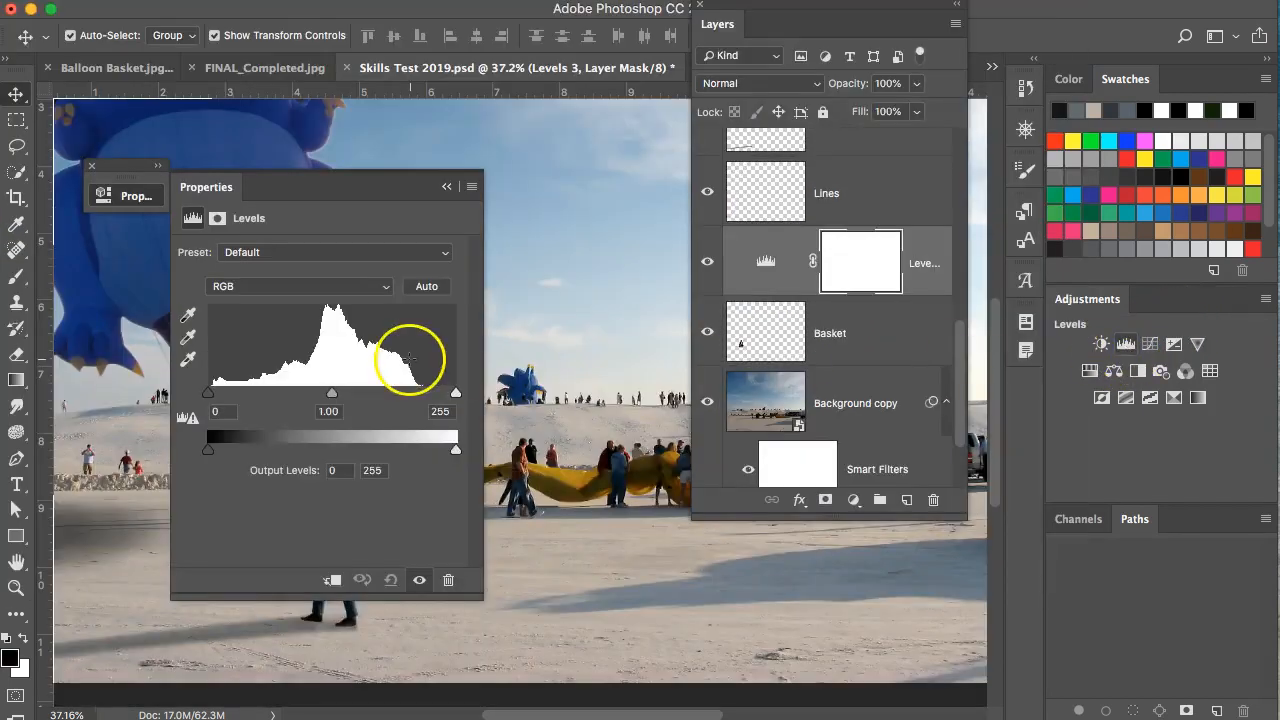
{"action": "left_click_drag", "start_coordinate": [409, 190], "coordinate": [711, 285]}
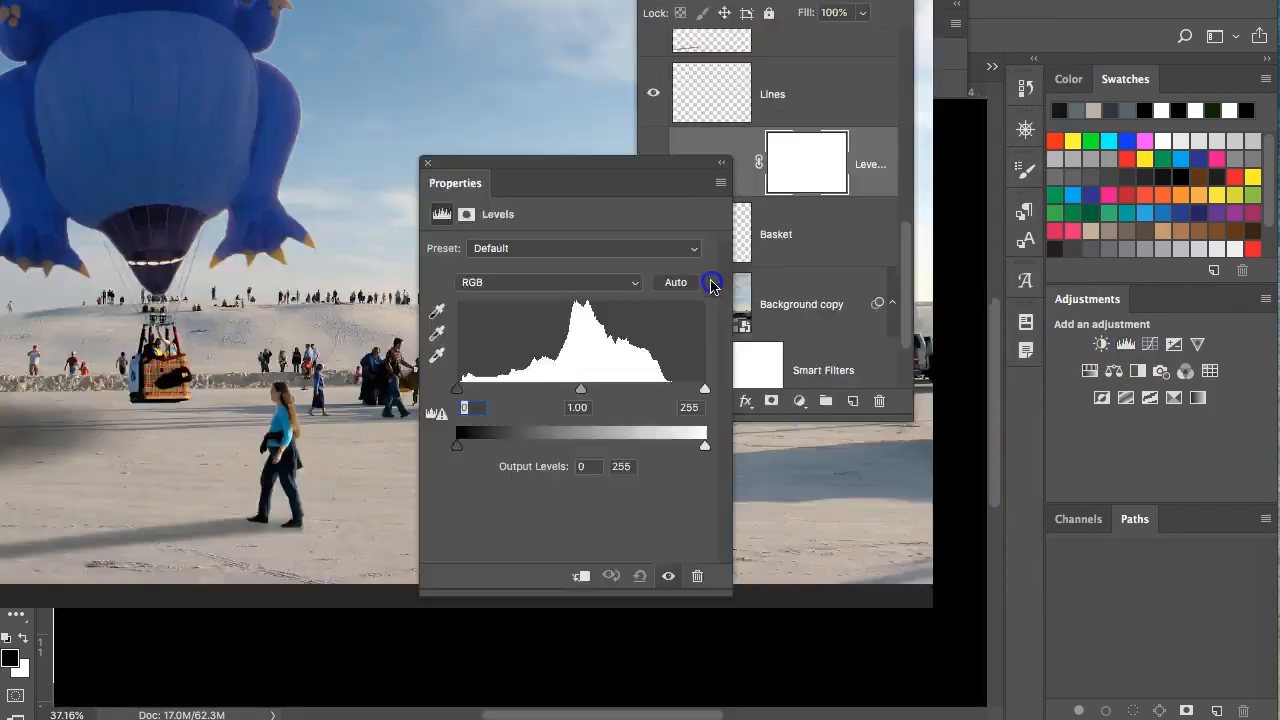
{"action": "mouse_move", "coordinate": [635, 489]}
{"action": "left_mouse_down"}
{"action": "mouse_move", "coordinate": [617, 491]}
{"action": "mouse_move", "coordinate": [633, 493]}
{"action": "left_mouse_up"}
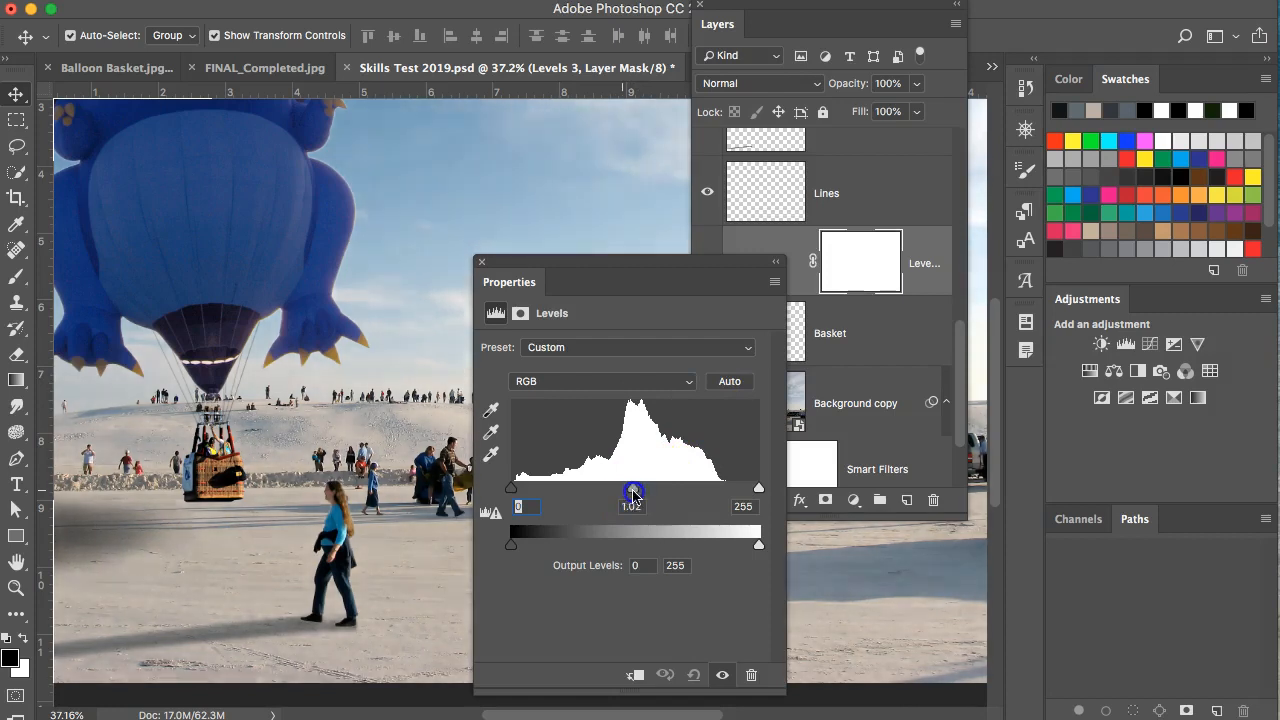
{"action": "left_click", "coordinate": [634, 675]}
{"action": "left_click", "coordinate": [632, 497]}
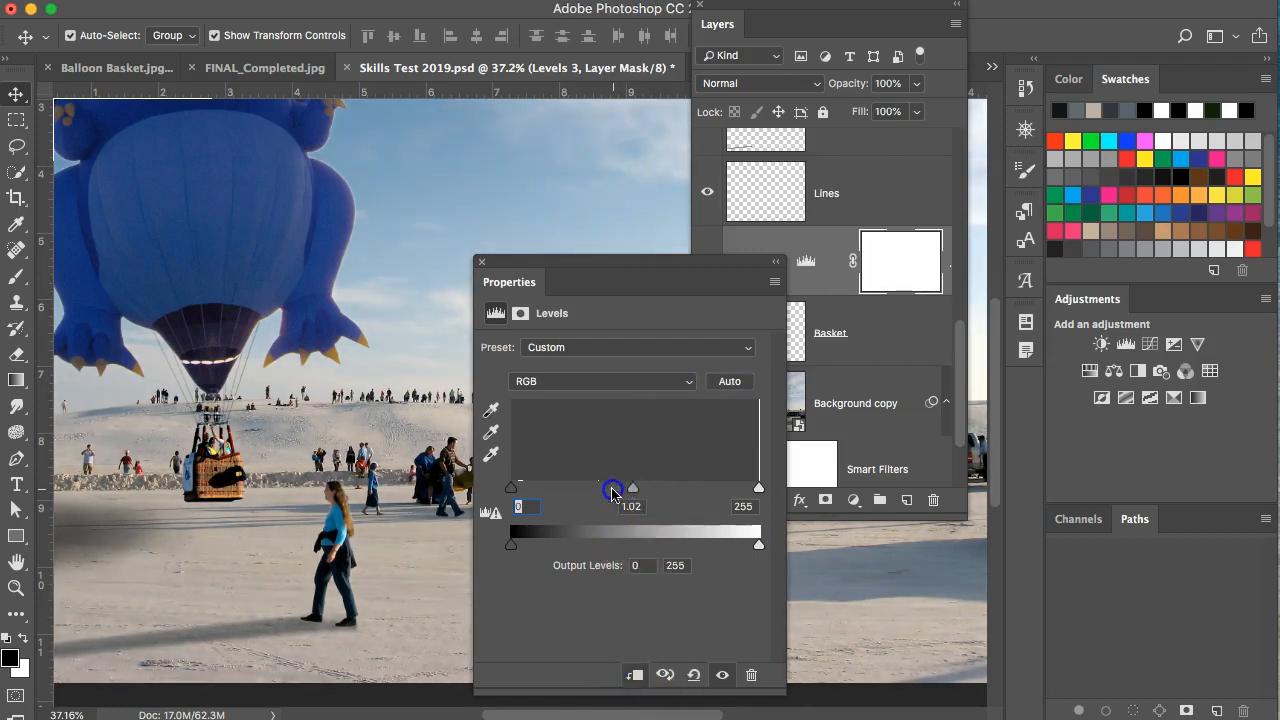
{"action": "mouse_move", "coordinate": [629, 495]}
{"action": "left_mouse_down"}
{"action": "mouse_move", "coordinate": [597, 488]}
{"action": "mouse_move", "coordinate": [641, 492]}
{"action": "left_mouse_up"}
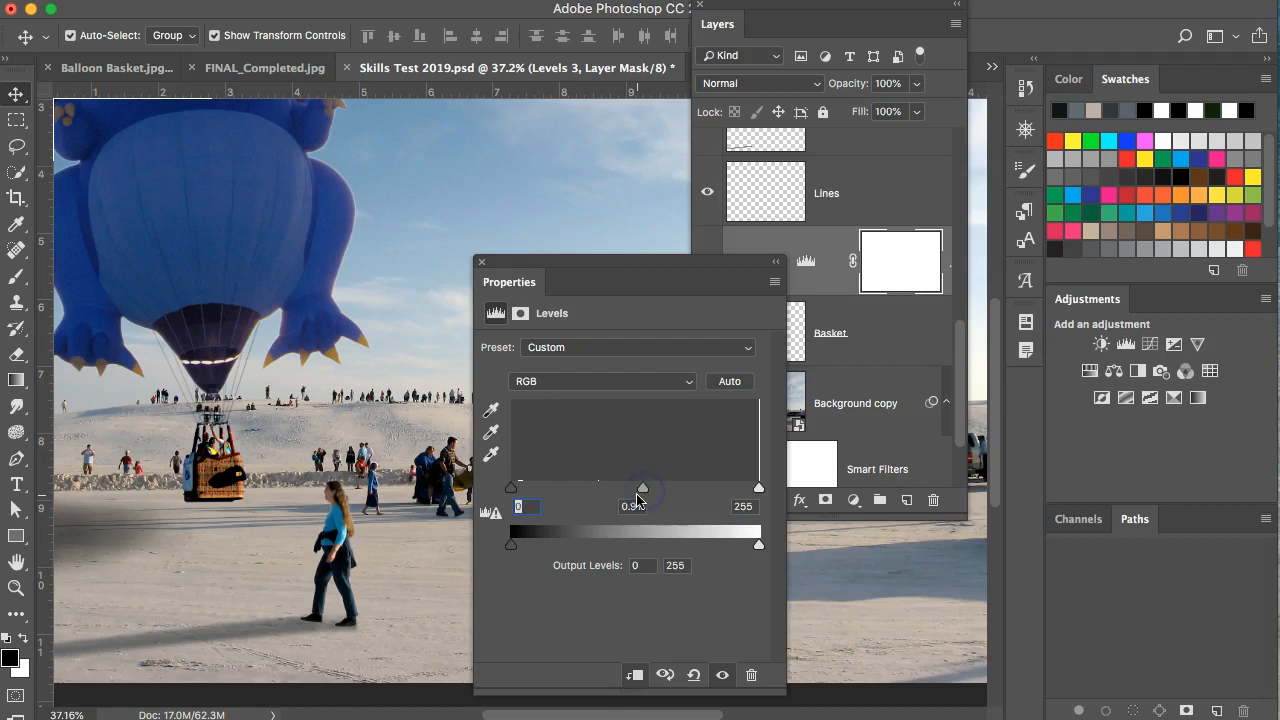
Dock the Levels properties, toggle the adjustment to compare, and move the Layers panel aside.
{"action": "left_click_drag", "start_coordinate": [560, 264], "coordinate": [1078, 572]}
{"action": "left_click", "coordinate": [709, 262]}
{"action": "left_click", "coordinate": [709, 262]}
{"action": "left_click", "coordinate": [709, 262]}
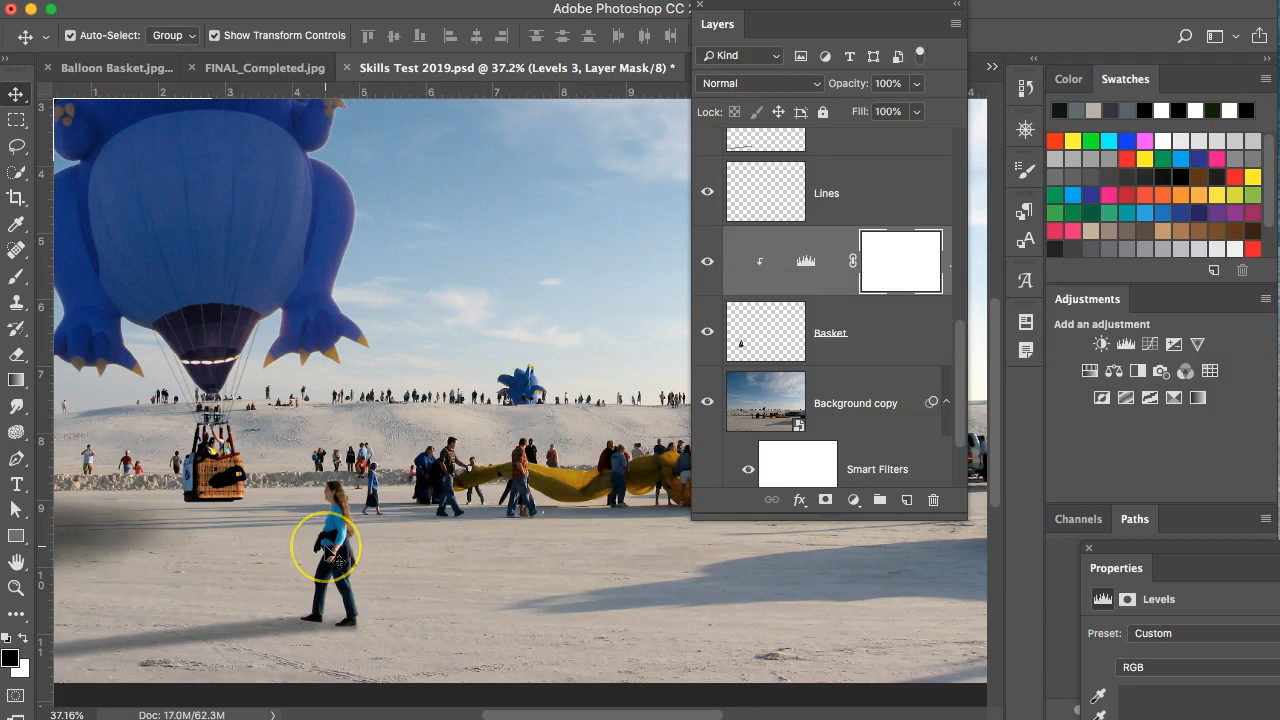
{"action": "left_click_drag", "start_coordinate": [820, 8], "coordinate": [1279, 8]}
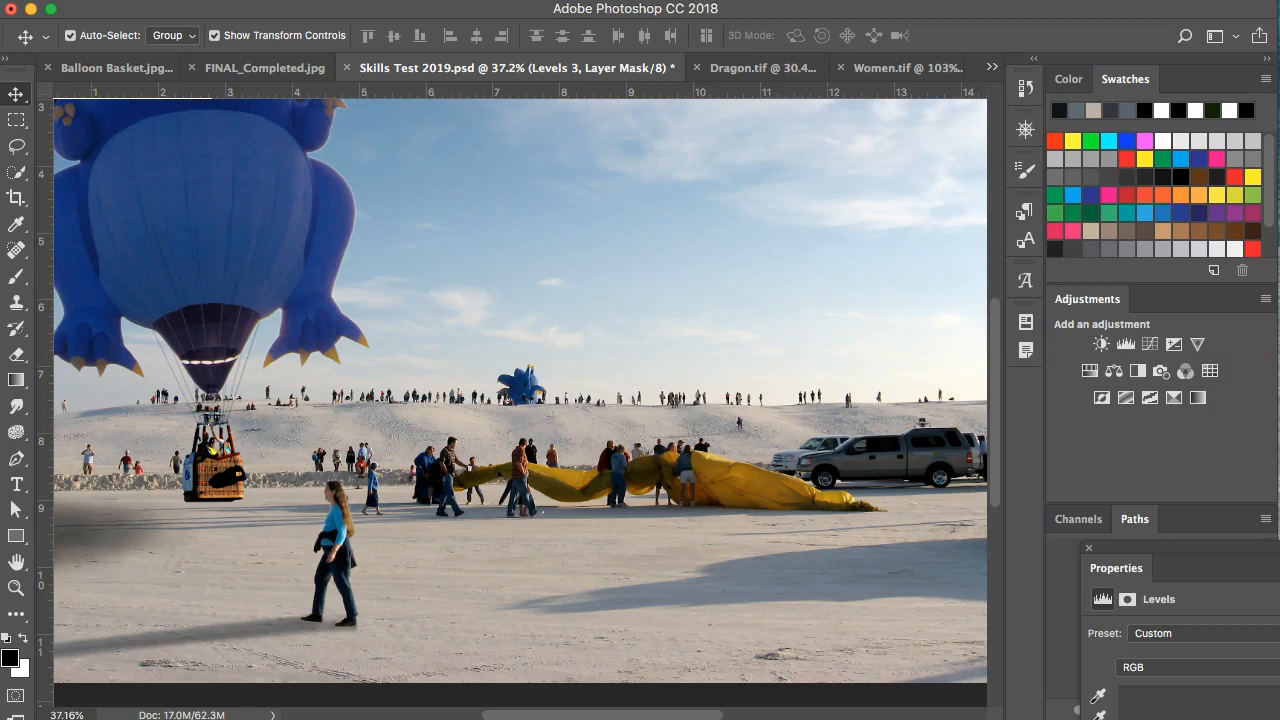
Bring the Layers panel back and select the Hue/Saturation 1 adjustment above the Dragon layer.
{"action": "left_click_drag", "start_coordinate": [1279, 8], "coordinate": [829, 9]}
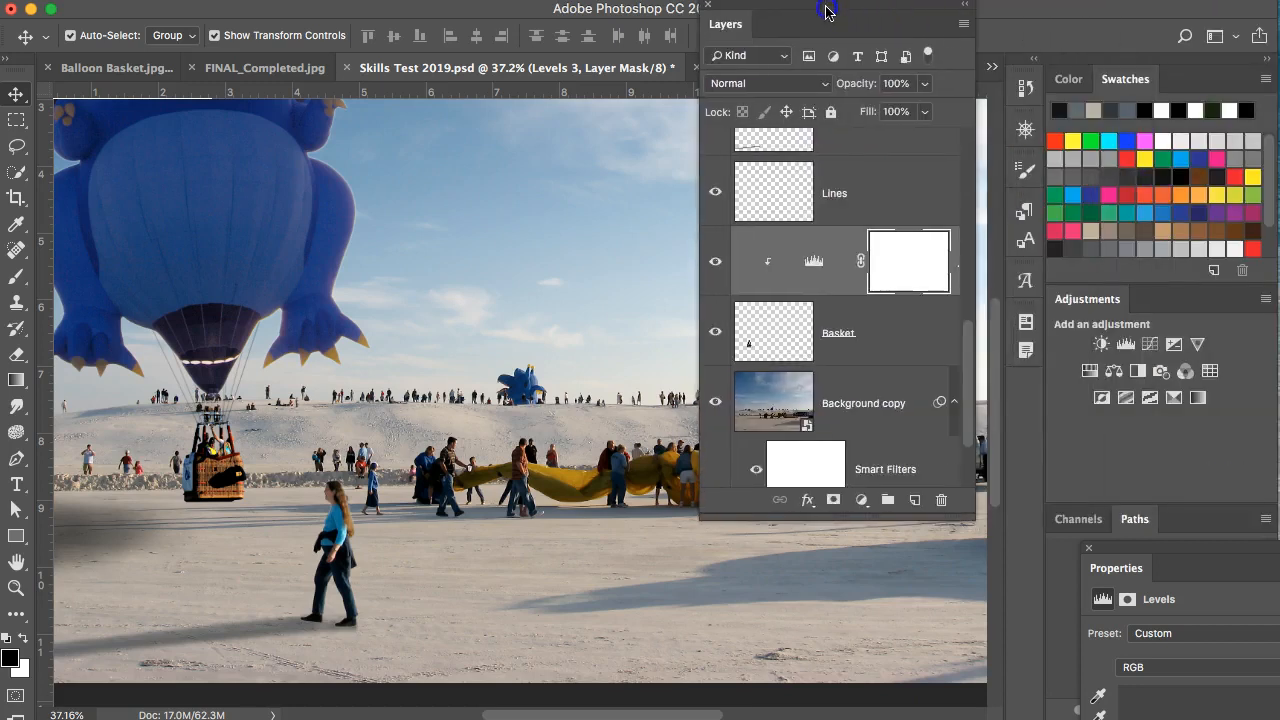
{"action": "scroll", "coordinate": [882, 375], "scroll_direction": "down", "scroll_amount": 4}
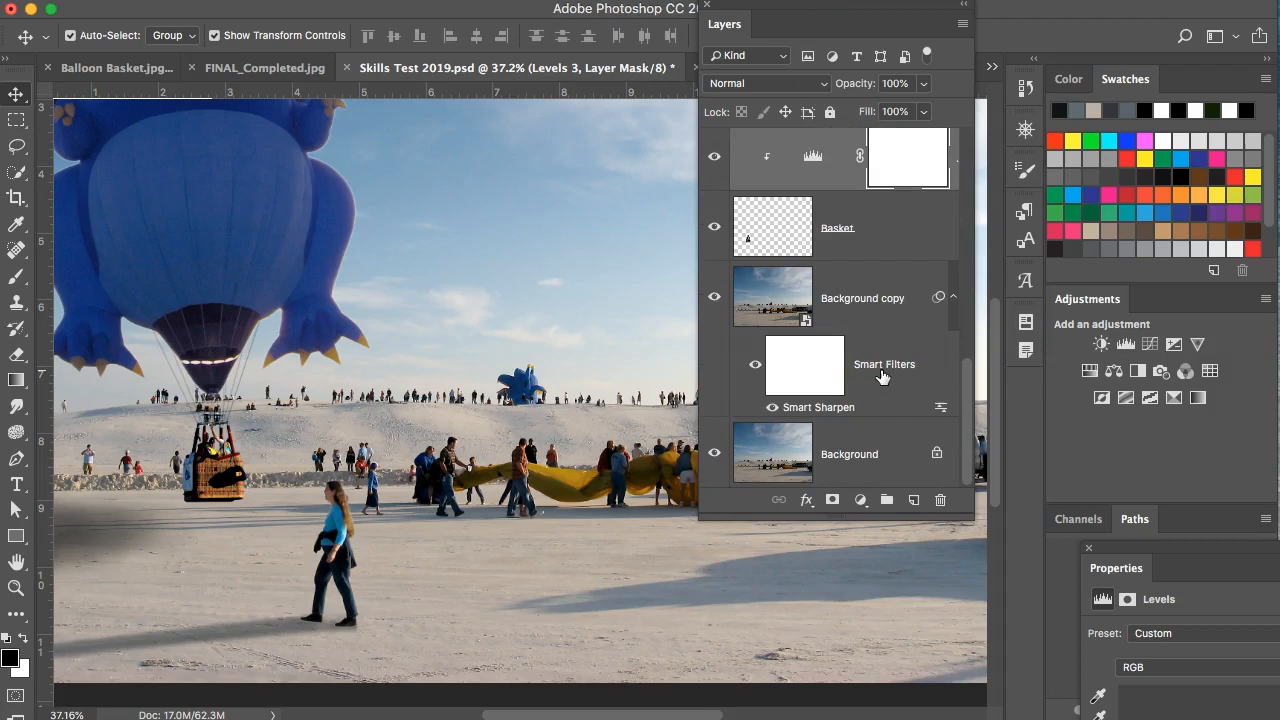
{"action": "scroll", "coordinate": [882, 373], "scroll_direction": "up", "scroll_amount": 1}
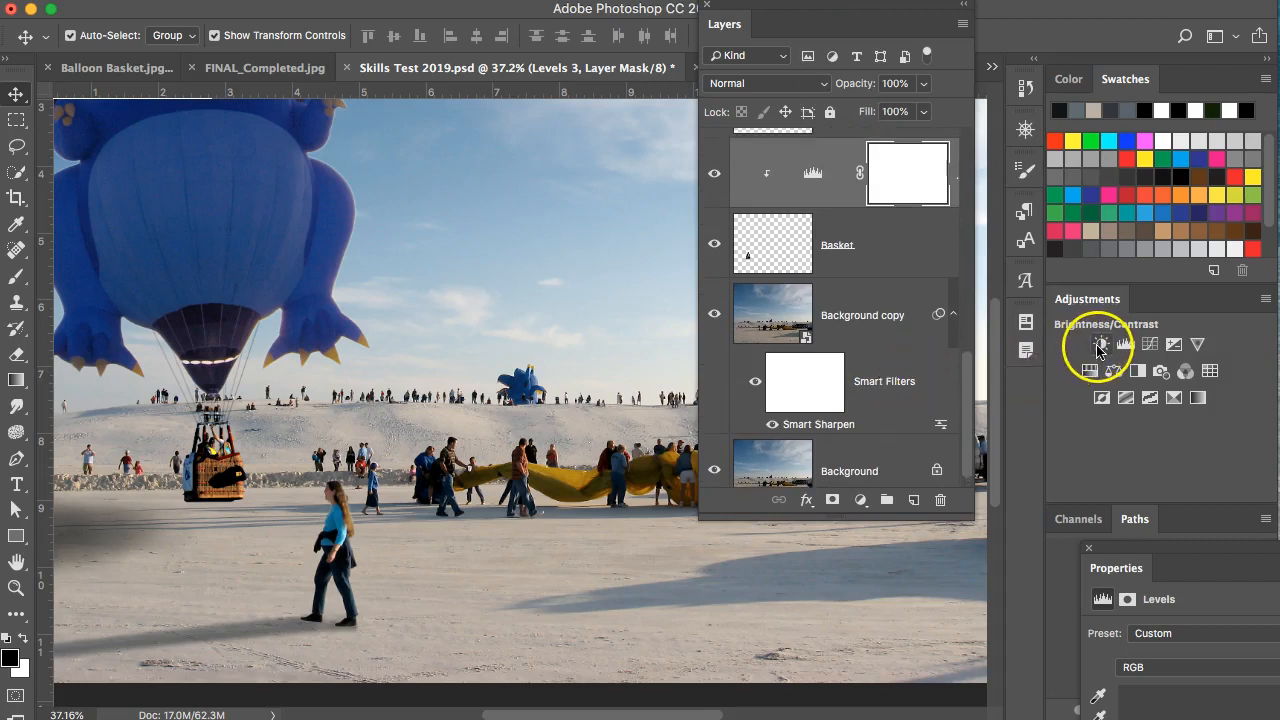
{"action": "left_click", "coordinate": [1150, 347]}
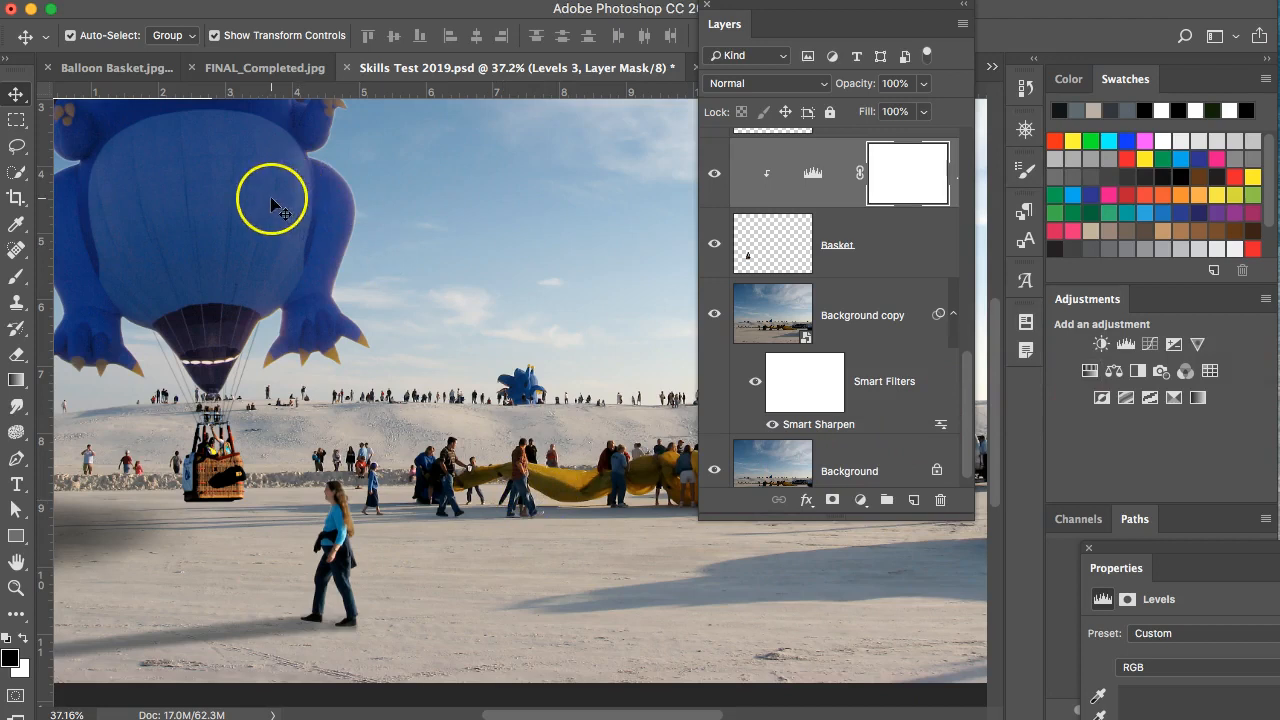
{"action": "scroll", "coordinate": [763, 260], "scroll_direction": "up", "scroll_amount": 4}
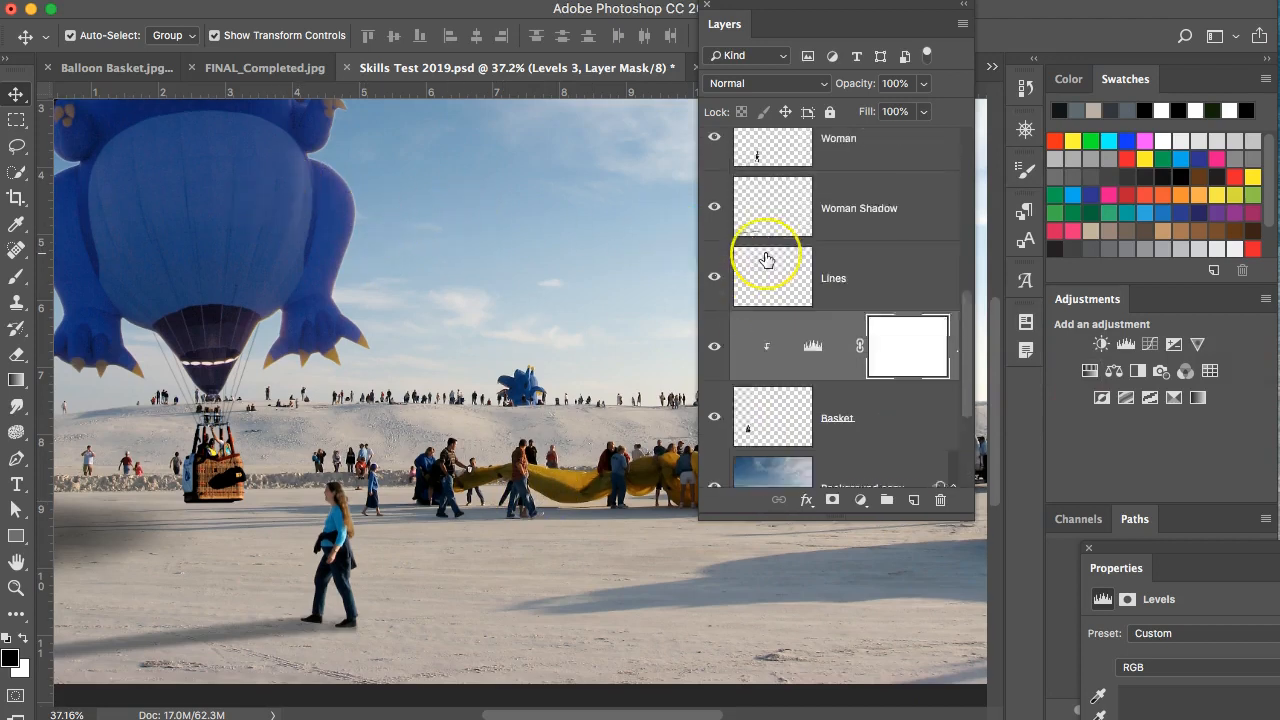
{"action": "scroll", "coordinate": [765, 260], "scroll_direction": "up", "scroll_amount": 6}
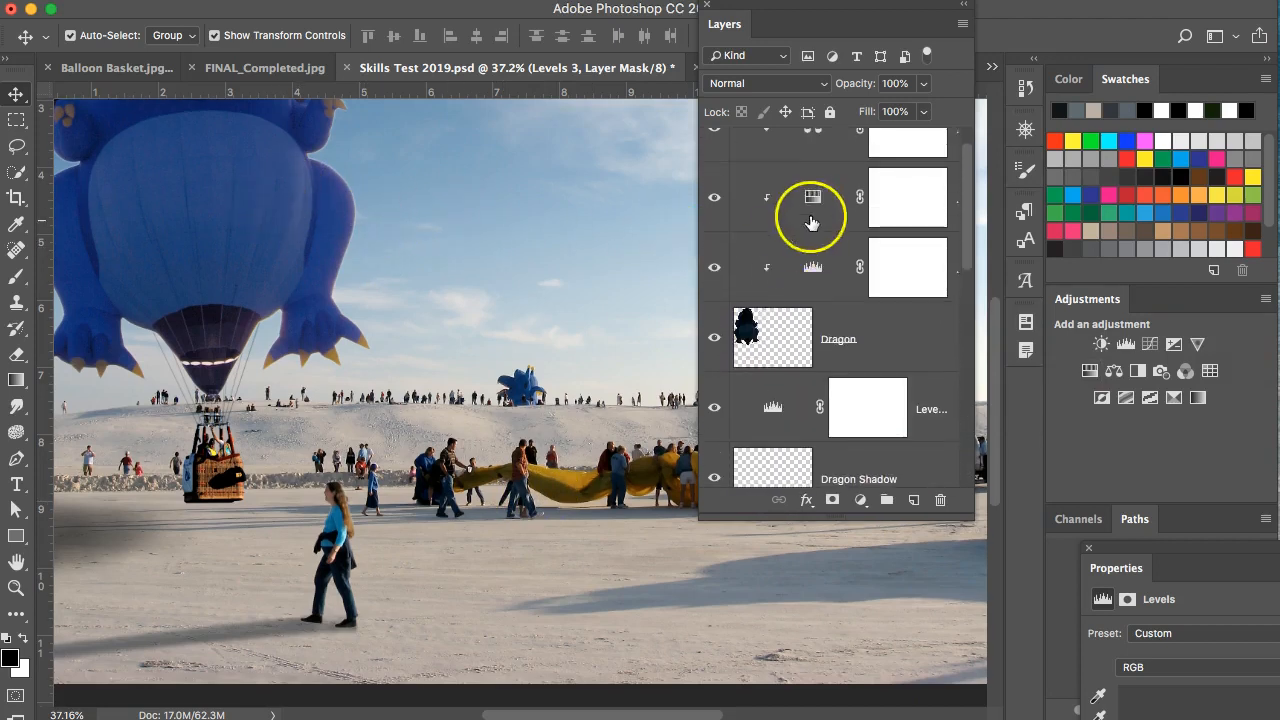
{"action": "left_click", "coordinate": [812, 196]}
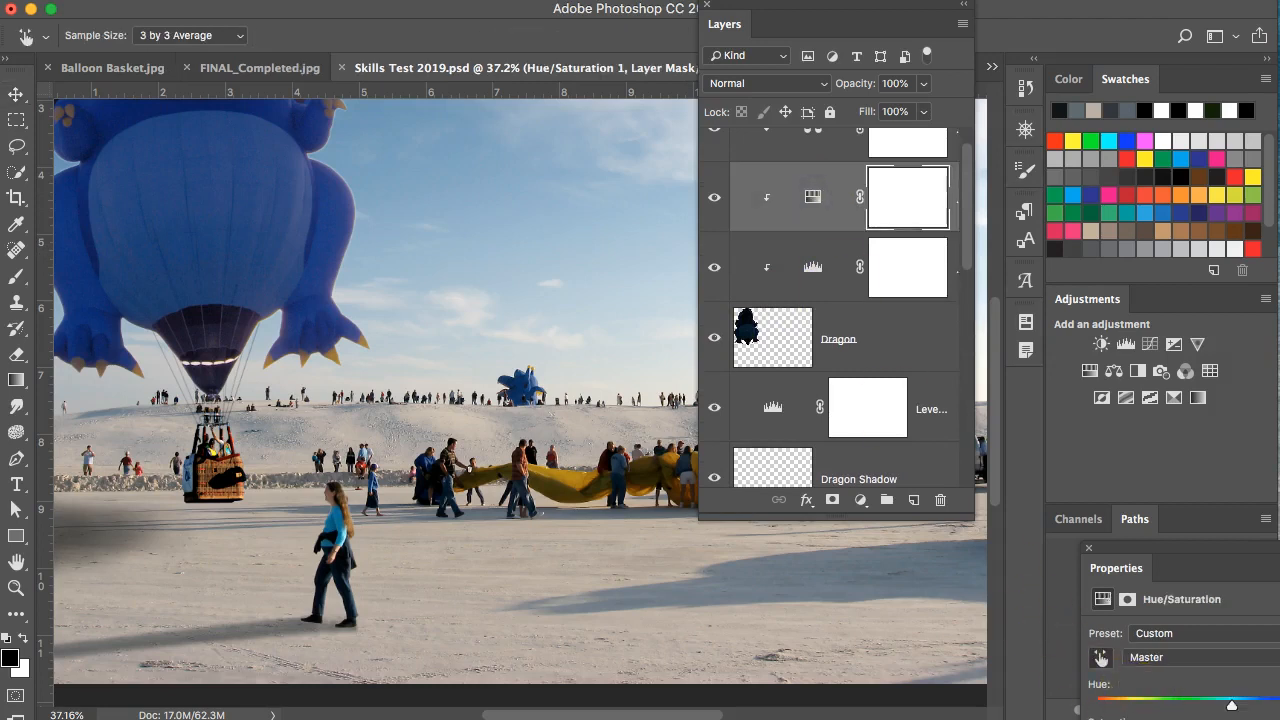
Float the Hue/Saturation settings and boost Blues to saturation +17, lightness +10.
{"action": "left_click_drag", "start_coordinate": [1228, 548], "coordinate": [667, 141]}
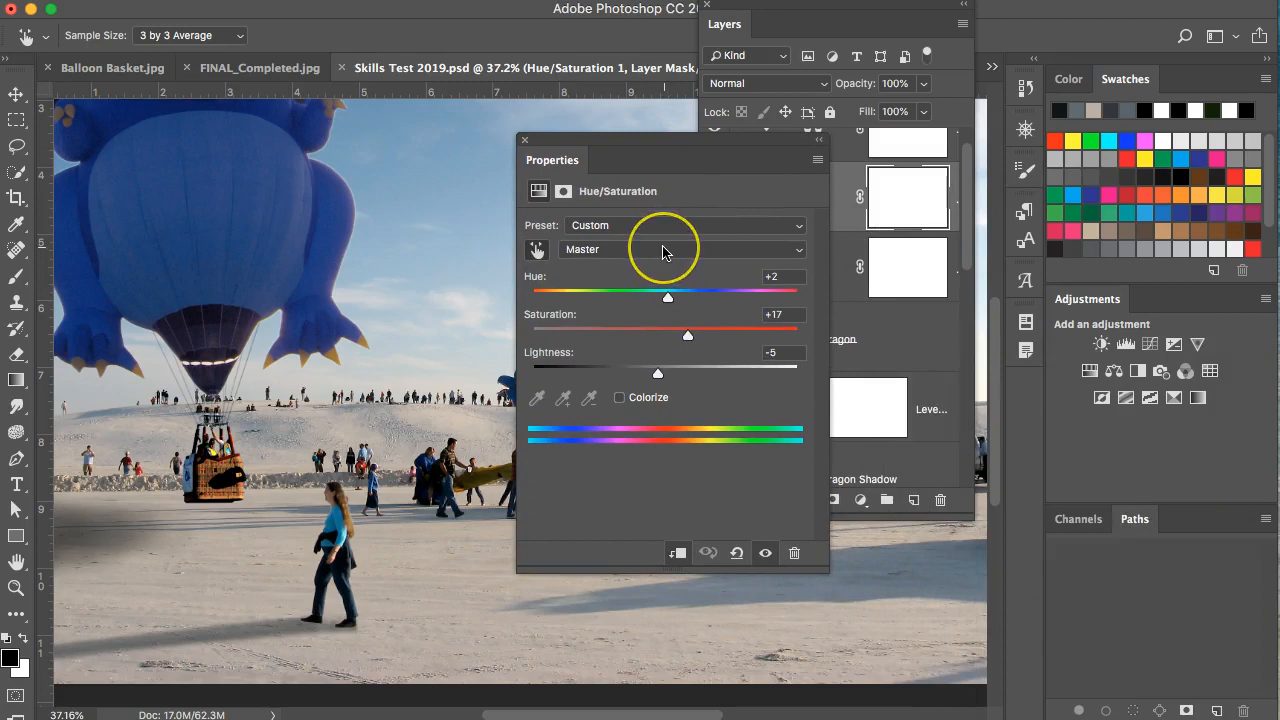
{"action": "scroll", "coordinate": [400, 300], "scroll_direction": "up", "scroll_amount": 5}
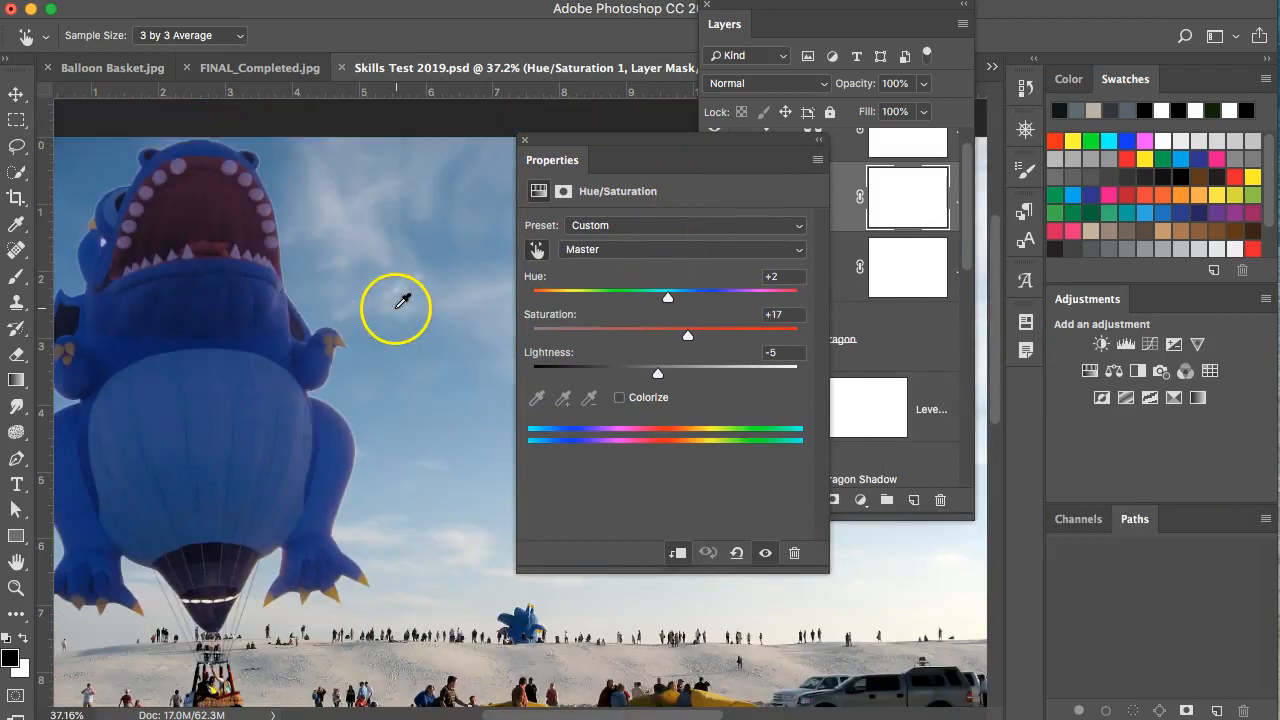
{"action": "left_click", "coordinate": [640, 250]}
{"action": "left_click", "coordinate": [640, 249]}
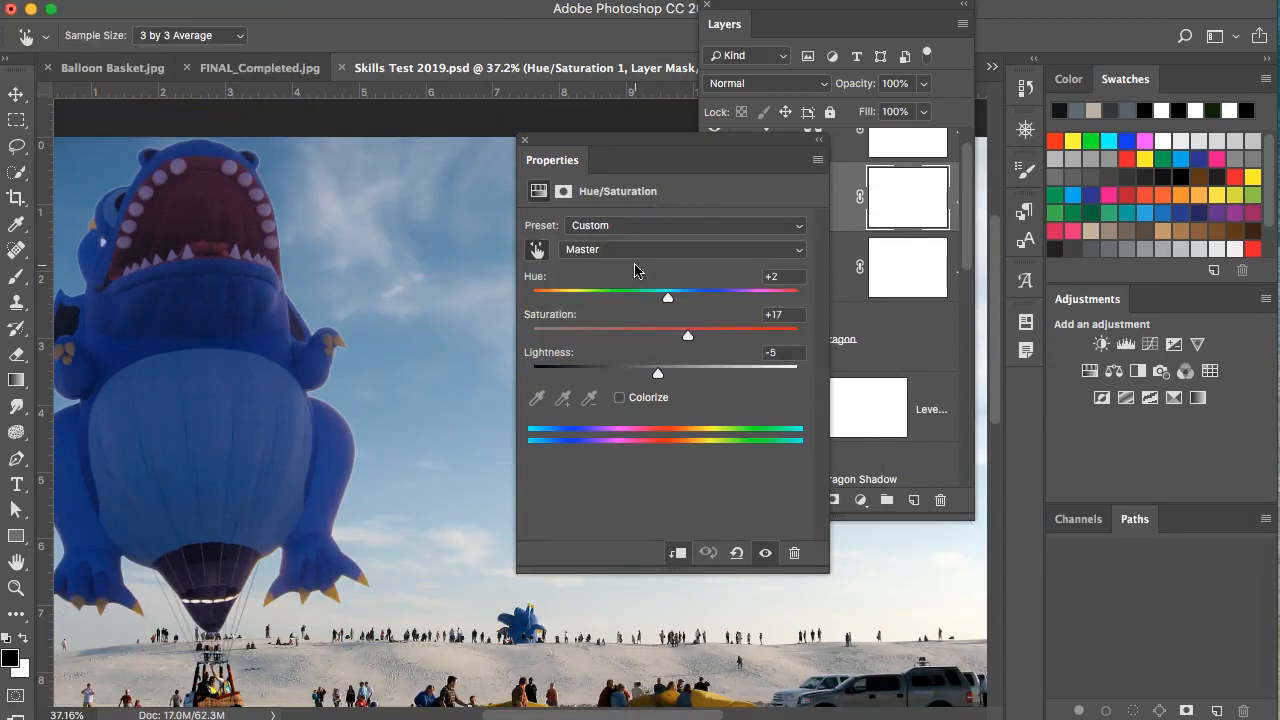
{"action": "left_click", "coordinate": [638, 254]}
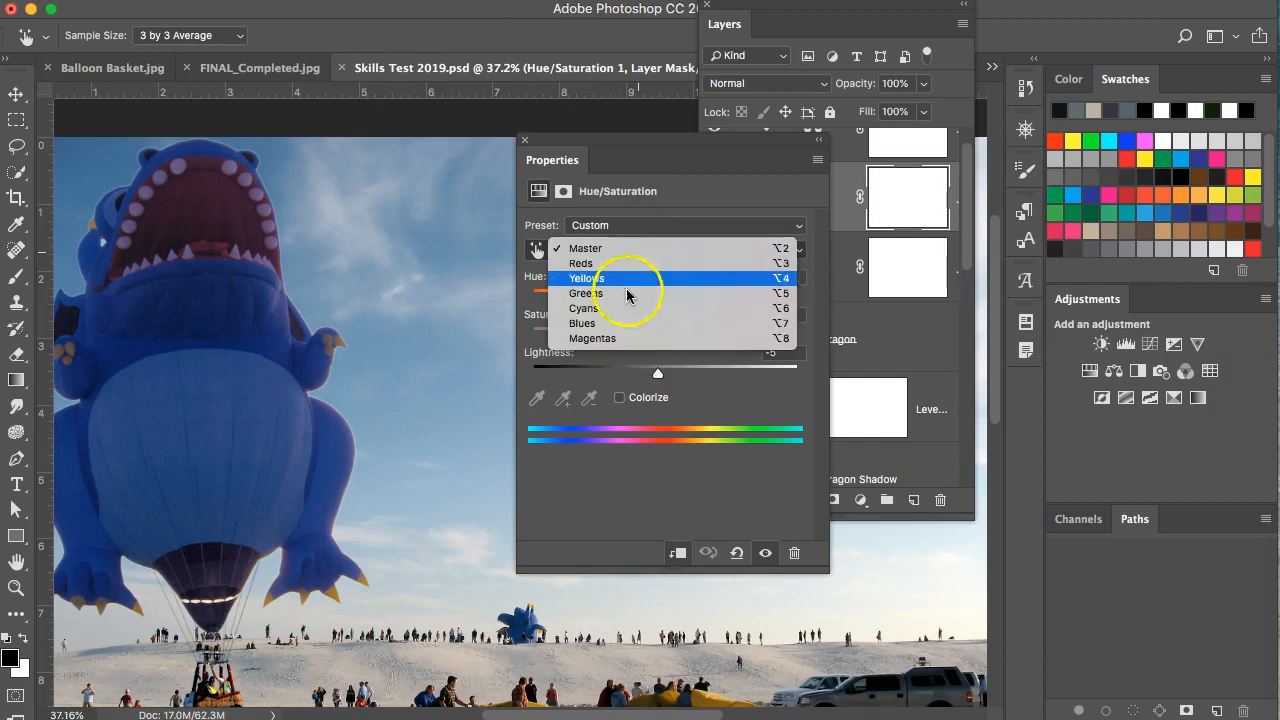
{"action": "left_click", "coordinate": [614, 323]}
{"action": "left_click_drag", "start_coordinate": [668, 341], "coordinate": [671, 382]}
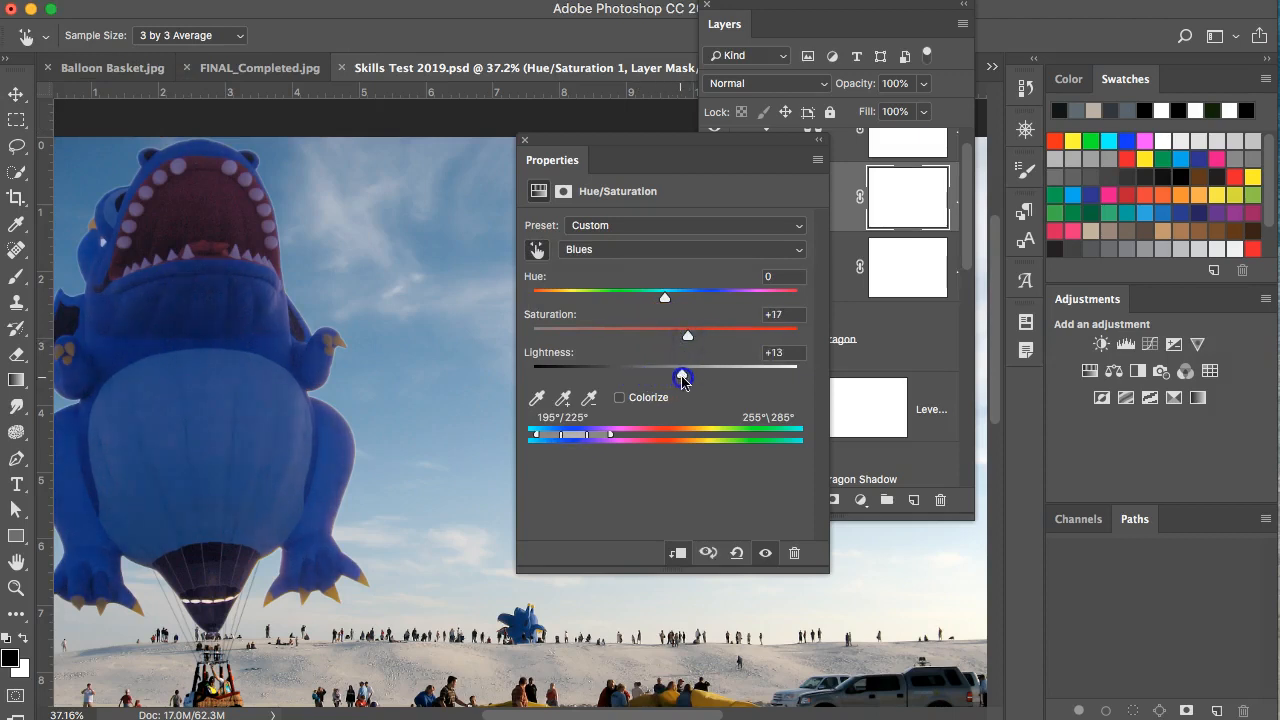
Set Reds to saturation +27 and lightness +6, then collapse the settings panel.
{"action": "left_click", "coordinate": [679, 251]}
{"action": "left_click", "coordinate": [653, 188]}
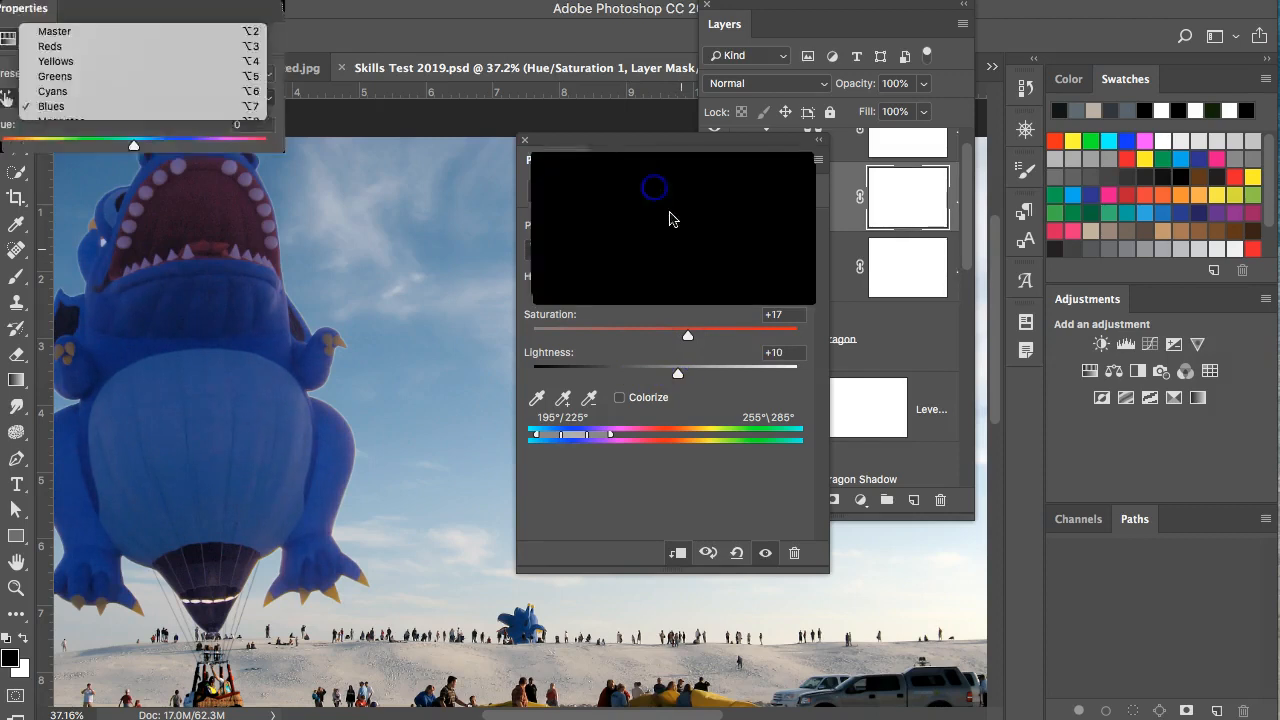
{"action": "left_click_drag", "start_coordinate": [666, 335], "coordinate": [701, 340]}
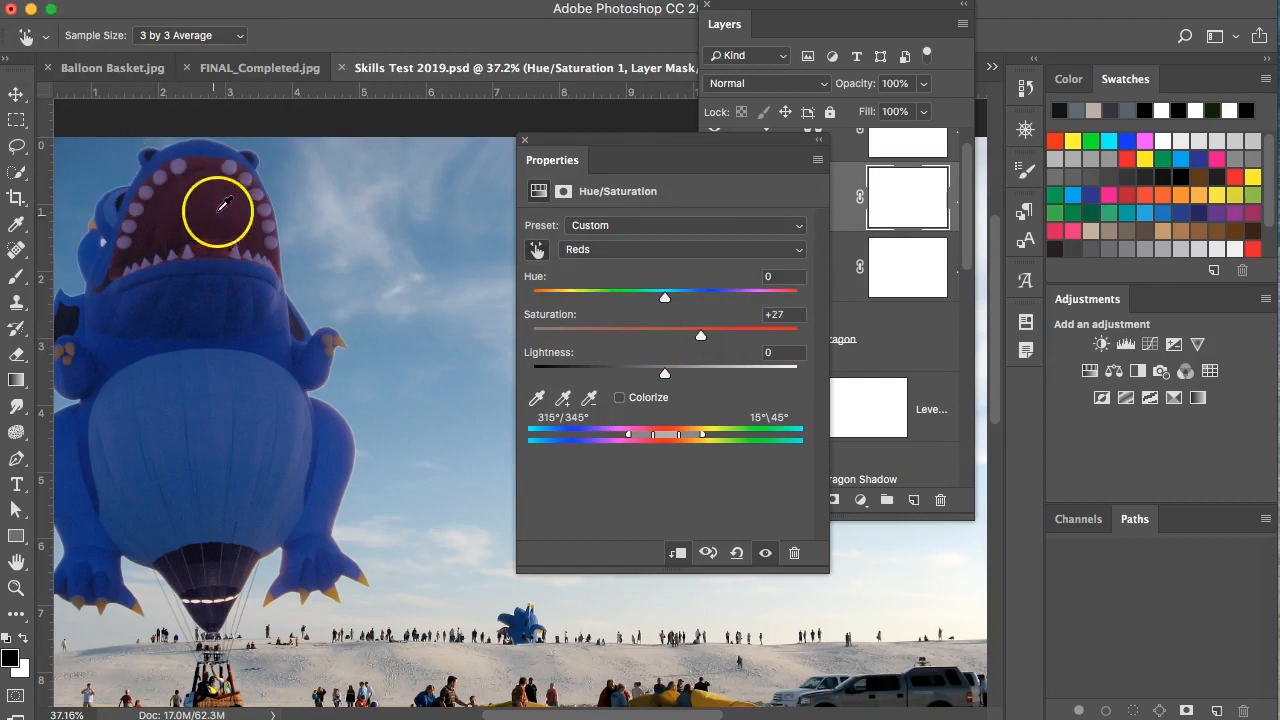
{"action": "left_click_drag", "start_coordinate": [666, 376], "coordinate": [668, 377]}
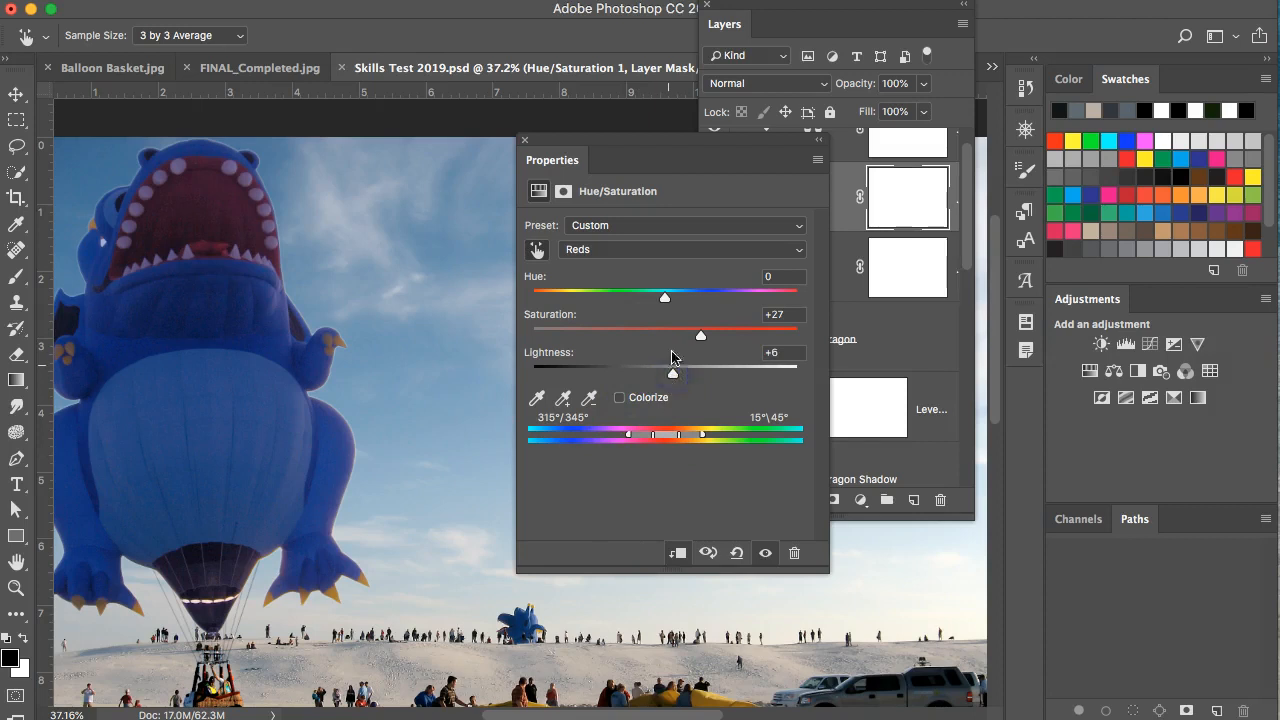
{"action": "left_click", "coordinate": [750, 146]}
{"action": "left_click", "coordinate": [815, 140]}
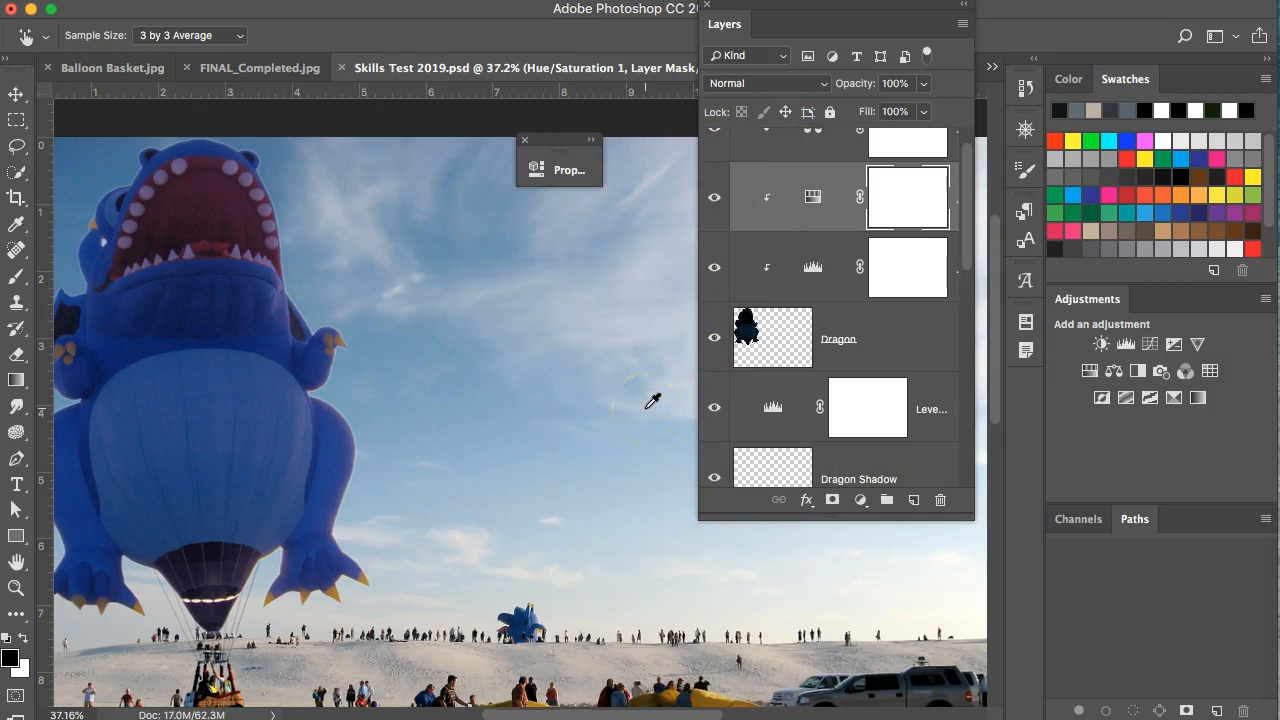
Zoom out and move the floating Layers panel and collapsed Properties icon off screen.
{"action": "scroll", "coordinate": [652, 400], "scroll_direction": "down", "scroll_amount": 2}
{"action": "left_click_drag", "start_coordinate": [828, 9], "coordinate": [1279, 36]}
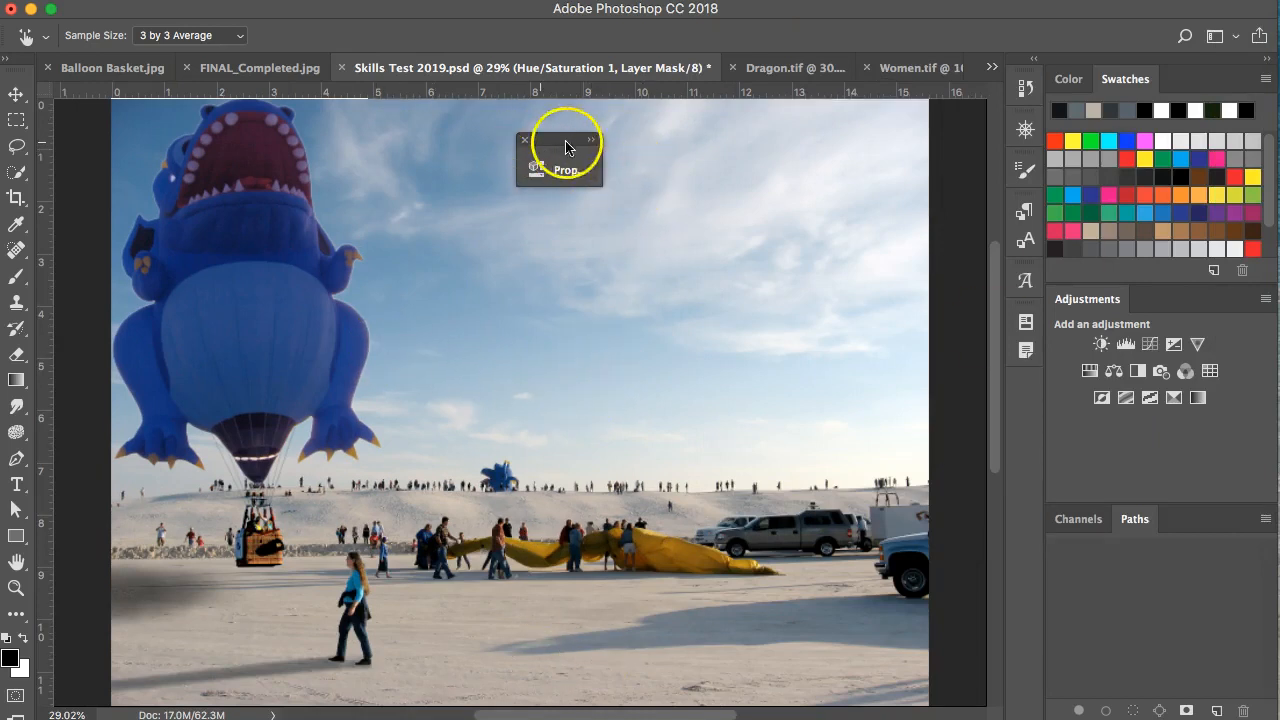
{"action": "left_click_drag", "start_coordinate": [573, 140], "coordinate": [330, 719]}
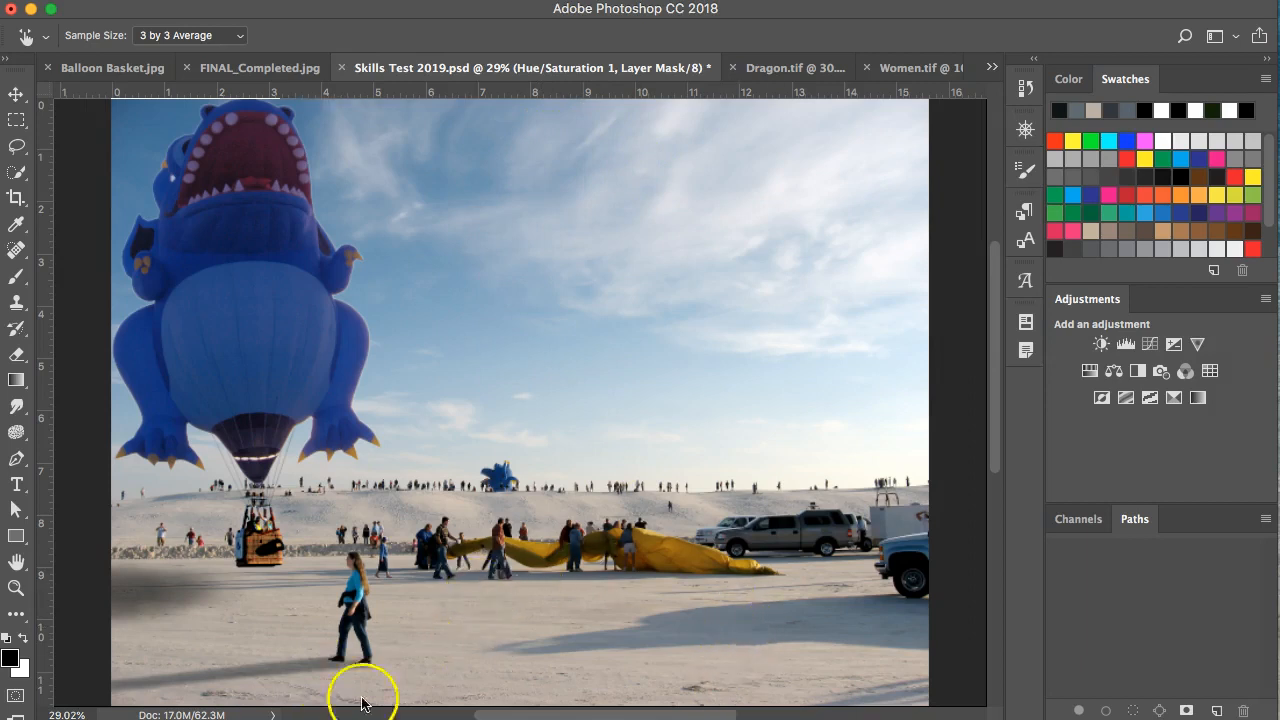
{"action": "scroll", "coordinate": [528, 567], "scroll_direction": "down", "scroll_amount": 2}
{"action": "scroll", "coordinate": [526, 560], "scroll_direction": "up", "scroll_amount": 1}
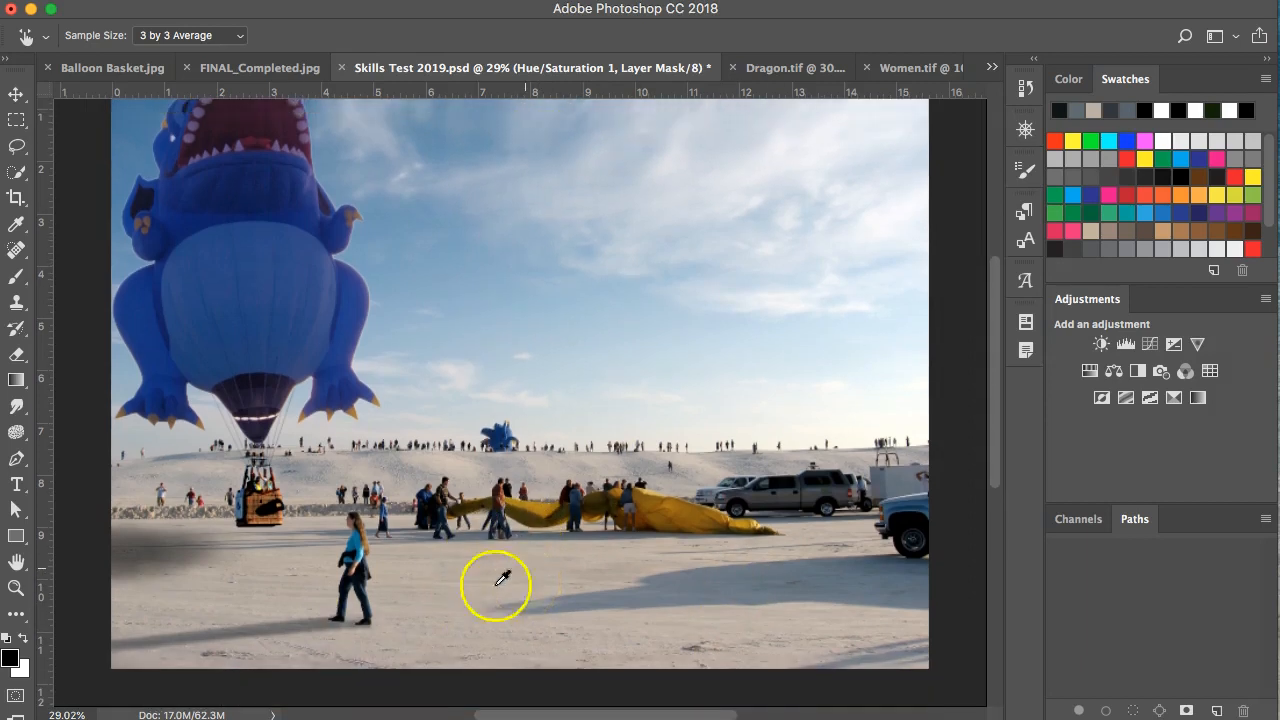